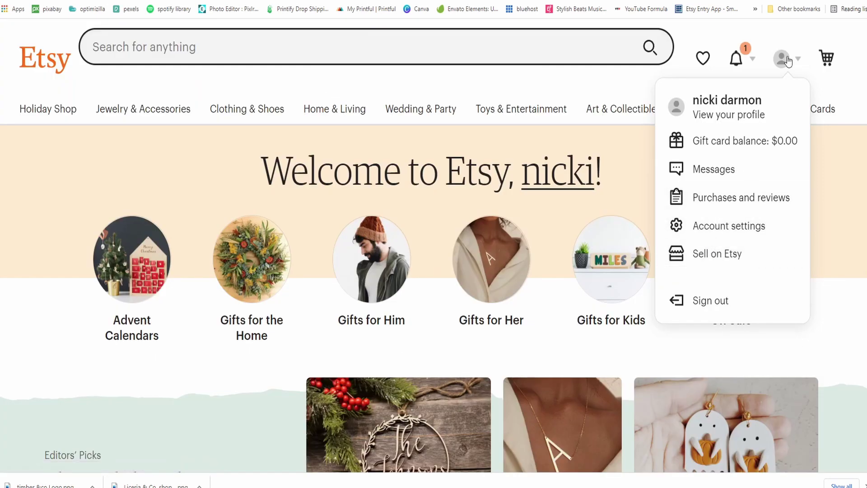
# Go to the Sell on Etsy page and start opening a new Etsy shop.
pyautogui.click(715, 256)
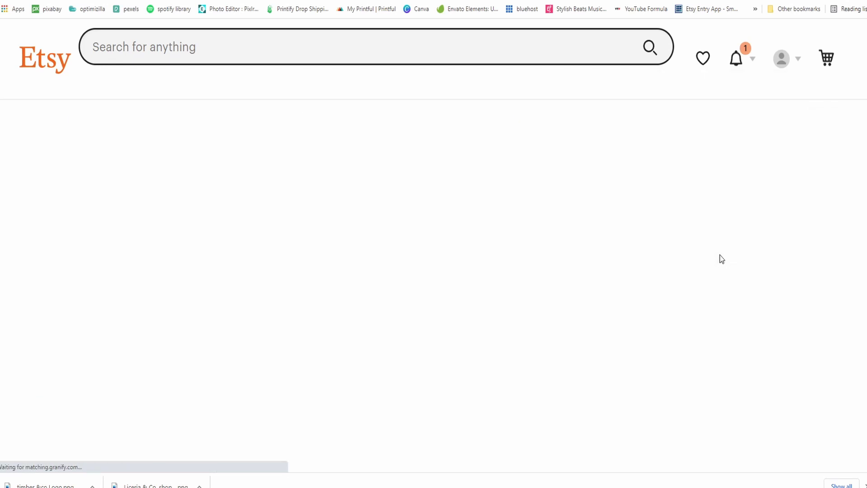
pyautogui.scroll(-10, 416, 205)
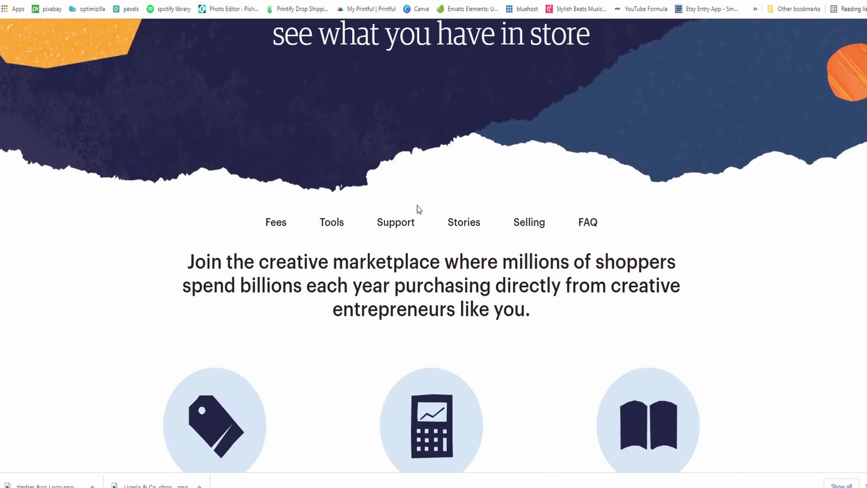
pyautogui.scroll(-7, 418, 210)
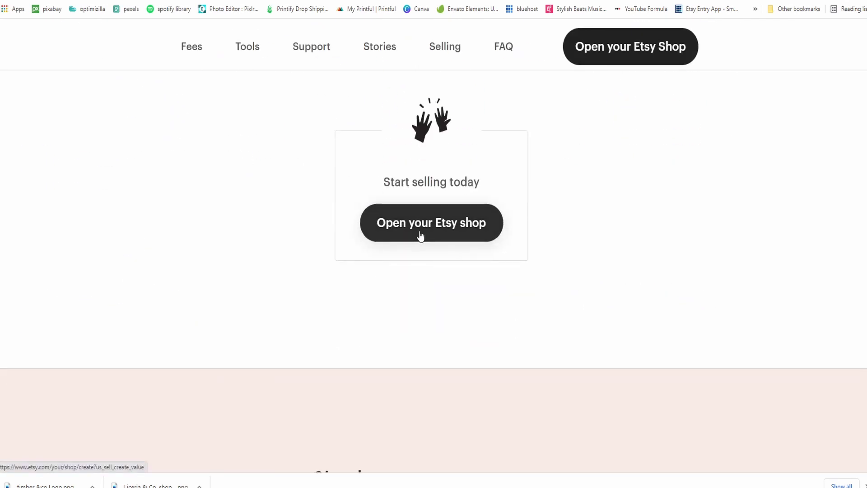
pyautogui.click(425, 231)
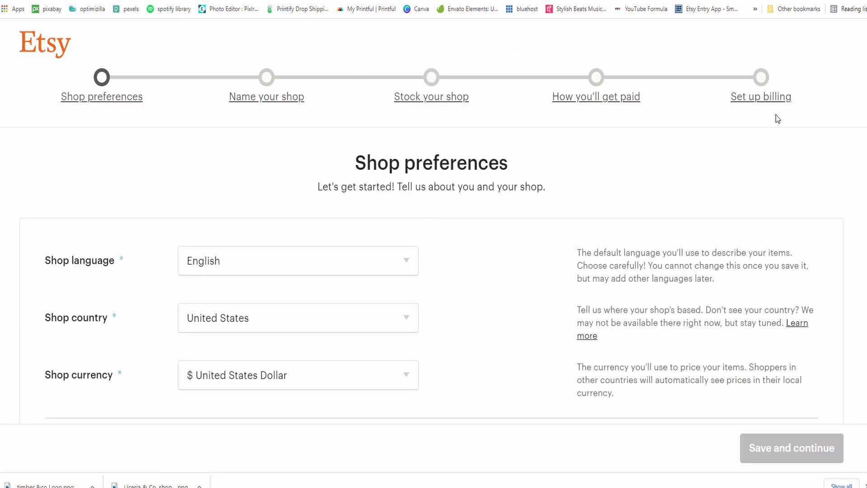
# Declare selling as a full-time job in the shop preferences and save them, keeping the preset language, country and currency.
pyautogui.scroll(-2, 226, 208)
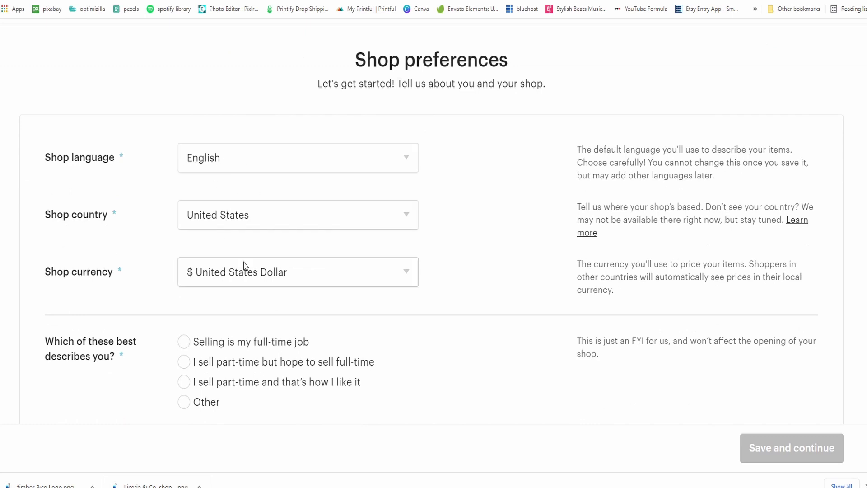
pyautogui.scroll(-2, 90, 300)
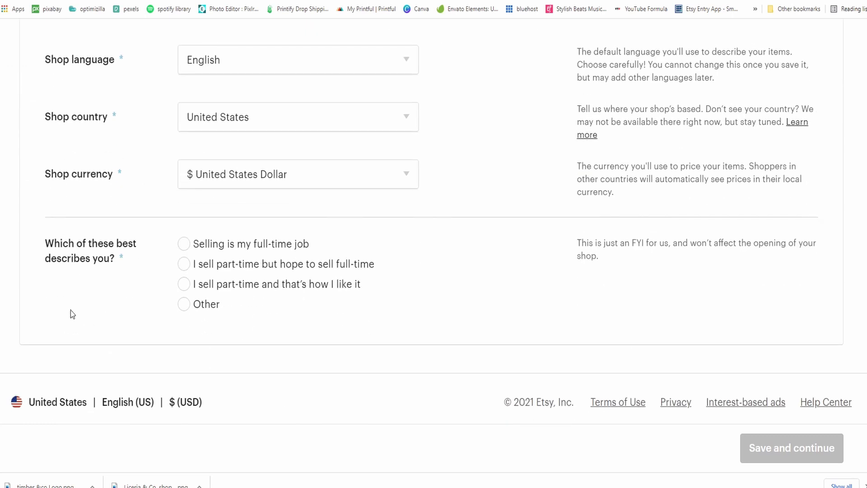
pyautogui.click(184, 244)
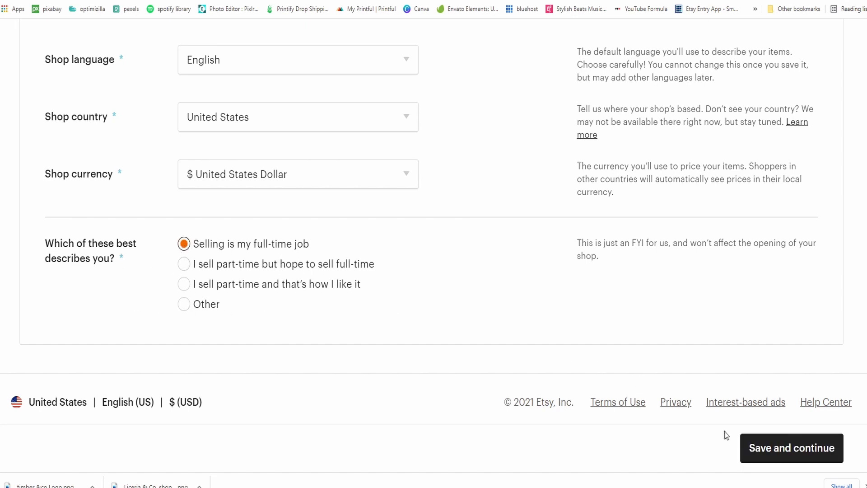
pyautogui.click(804, 456)
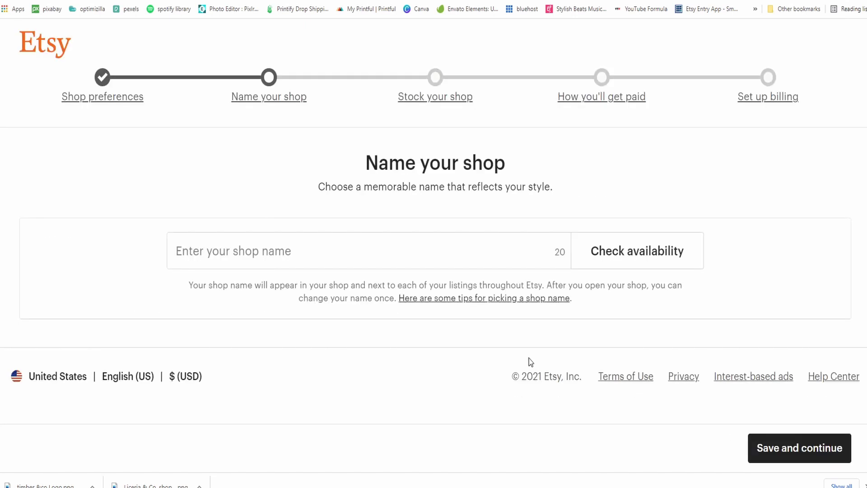
# Name the shop LynxandOnyx, check the name's availability and save it.
pyautogui.click(273, 262)
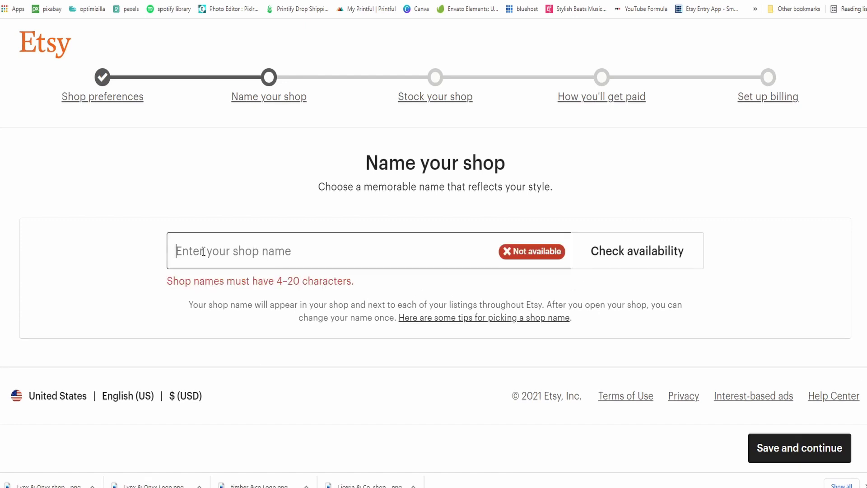
pyautogui.write('Ly')
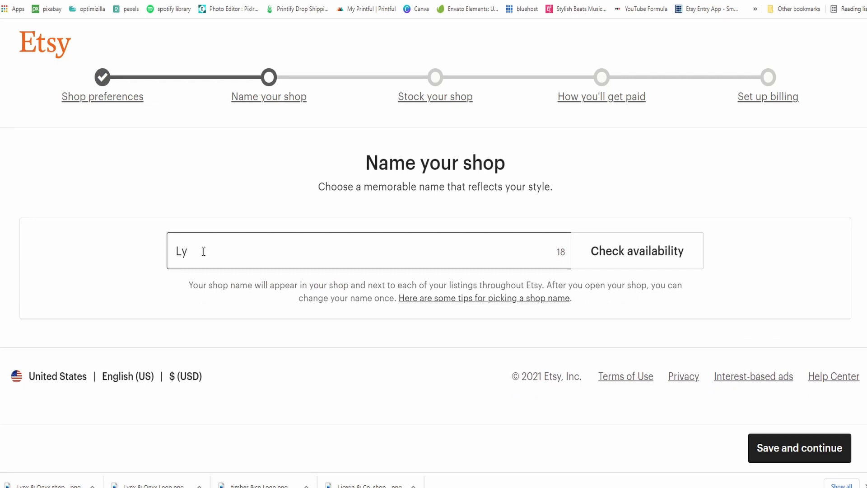
pyautogui.write('nxandOnyx')
pyautogui.click(623, 263)
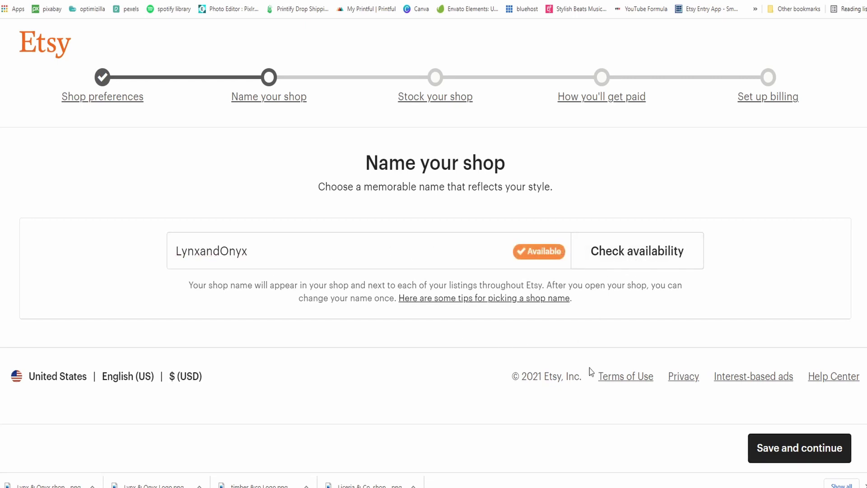
pyautogui.click(790, 447)
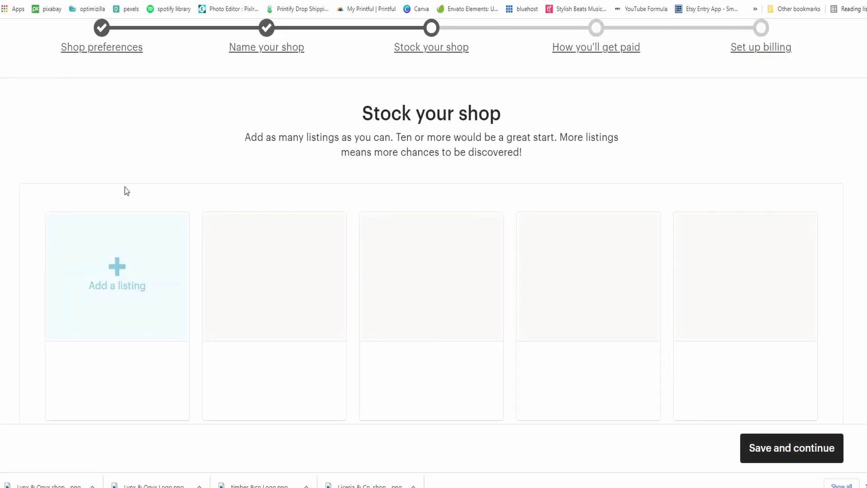
# Add a new listing and upload the grey Darlin' T-shirt picture as its first photo.
pyautogui.click(117, 267)
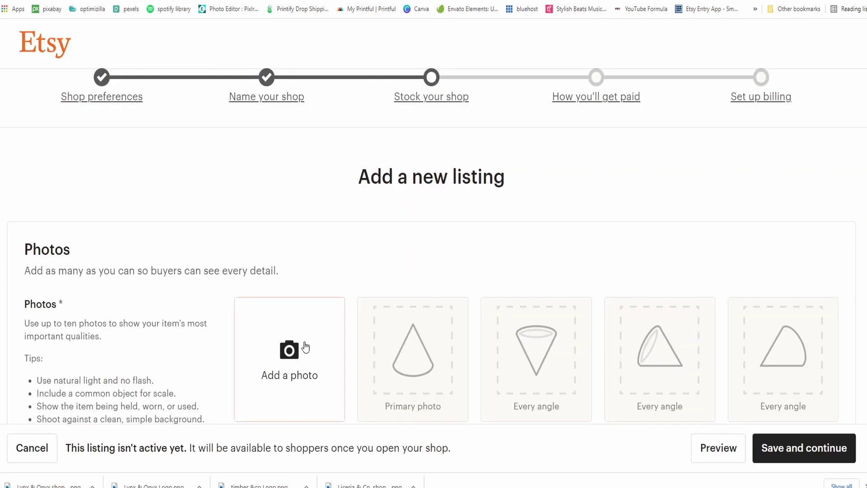
pyautogui.click(277, 370)
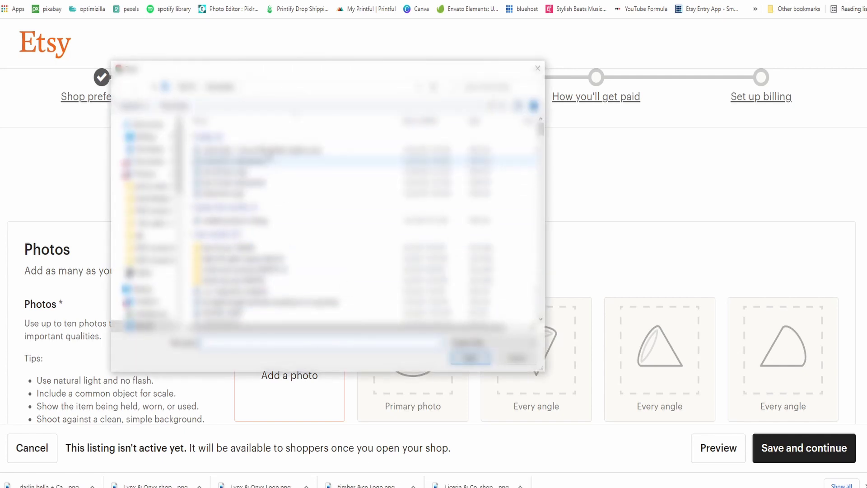
pyautogui.click(271, 150)
pyautogui.click(471, 359)
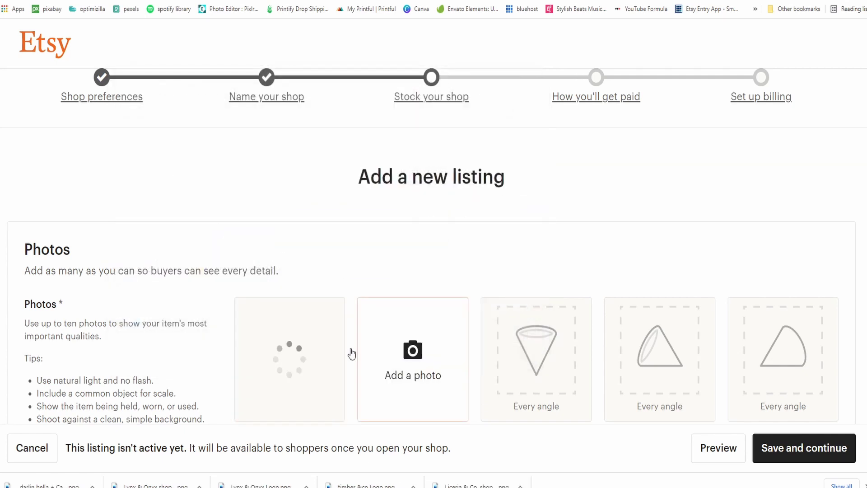
# Upload the T-shirt size chart image as the listing's second photo.
pyautogui.scroll(-2, 407, 307)
pyautogui.click(418, 271)
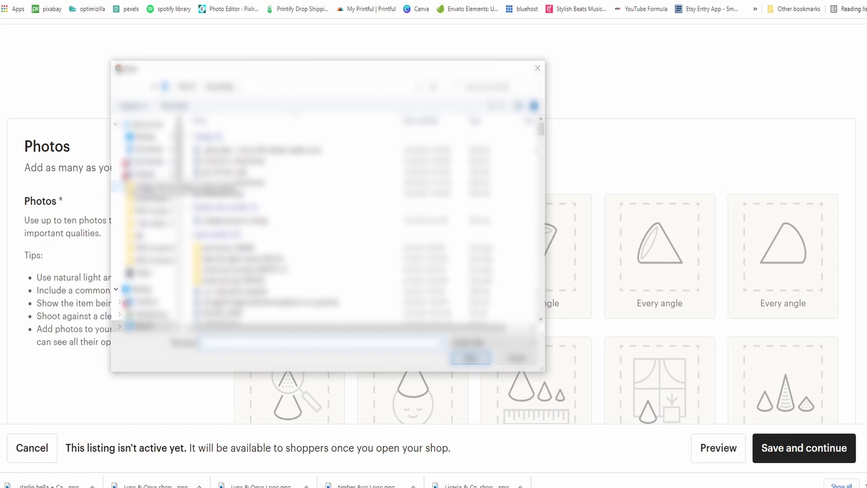
pyautogui.doubleClick(374, 297)
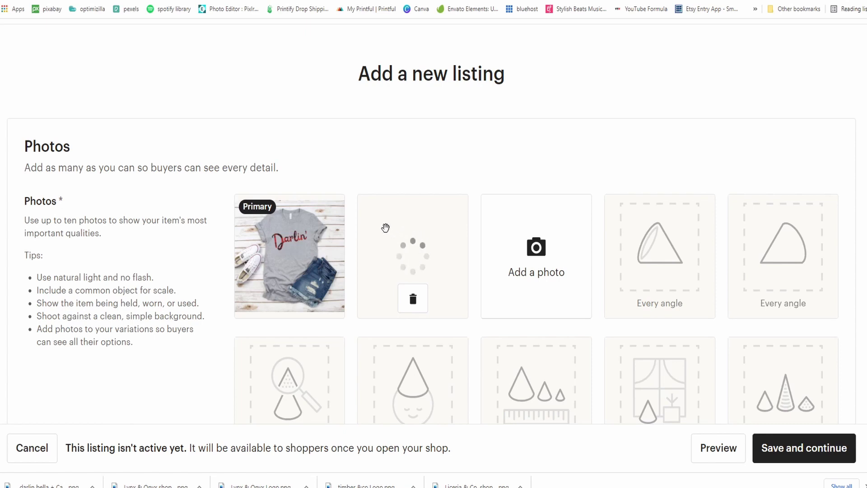
# Open the thumbnail adjustment for the primary photo and save the thumbnail without zooming it.
pyautogui.scroll(-6, 388, 255)
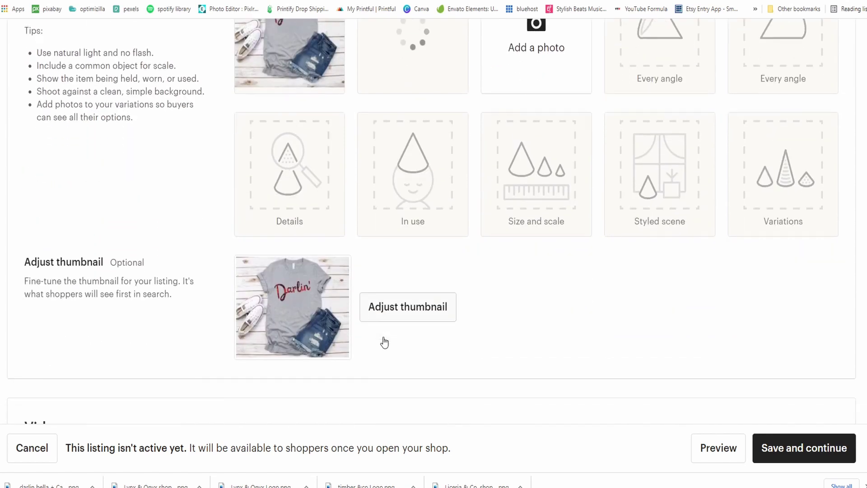
pyautogui.click(381, 273)
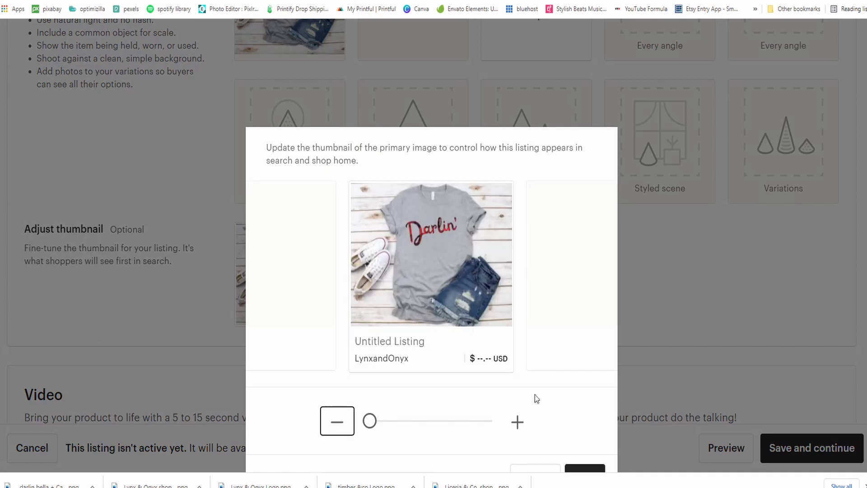
pyautogui.scroll(-3, 584, 449)
pyautogui.click(583, 341)
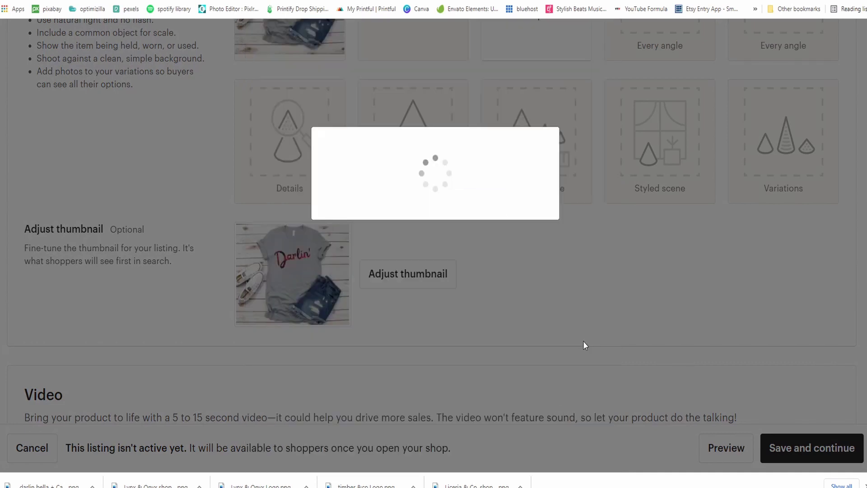
pyautogui.scroll(4, 410, 339)
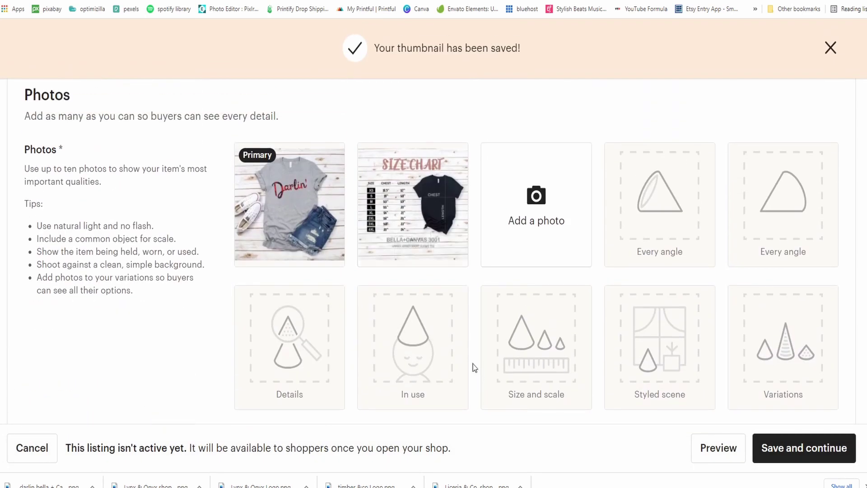
# Enter "Darlin T-Shirt" as the title in the listing details.
pyautogui.scroll(-2, 473, 351)
pyautogui.scroll(-10, 471, 351)
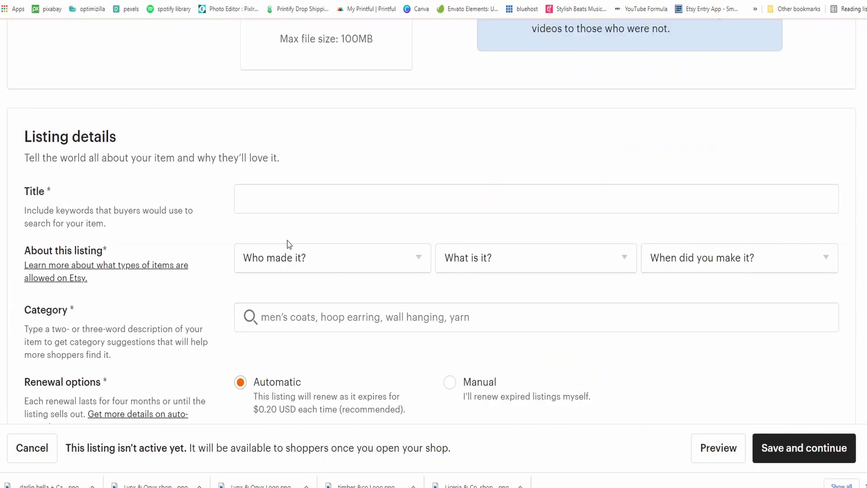
pyautogui.click(244, 198)
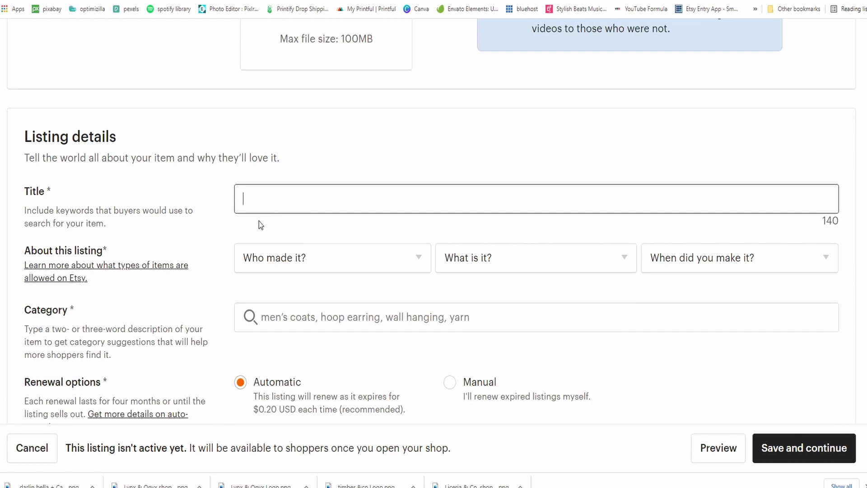
pyautogui.write('Darlin T-Shirt')
# Describe the item as made by another company or person, a finished product, and Made To Order.
pyautogui.click(276, 257)
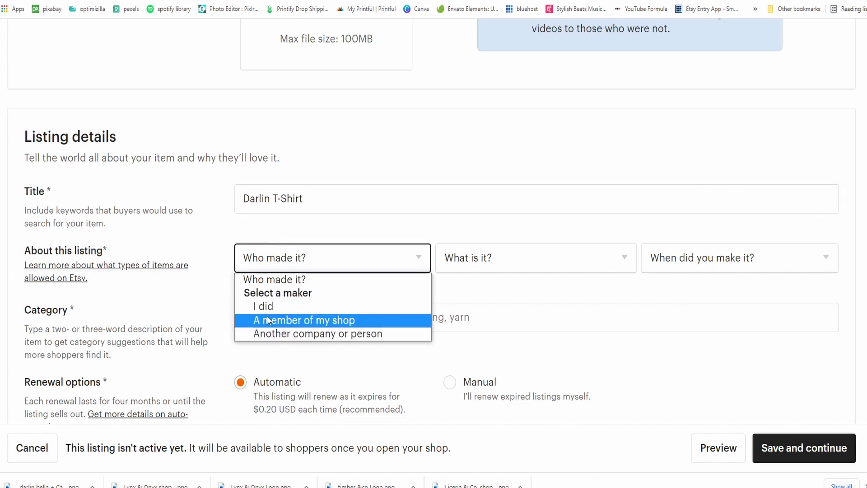
pyautogui.click(289, 334)
pyautogui.click(491, 257)
pyautogui.click(504, 310)
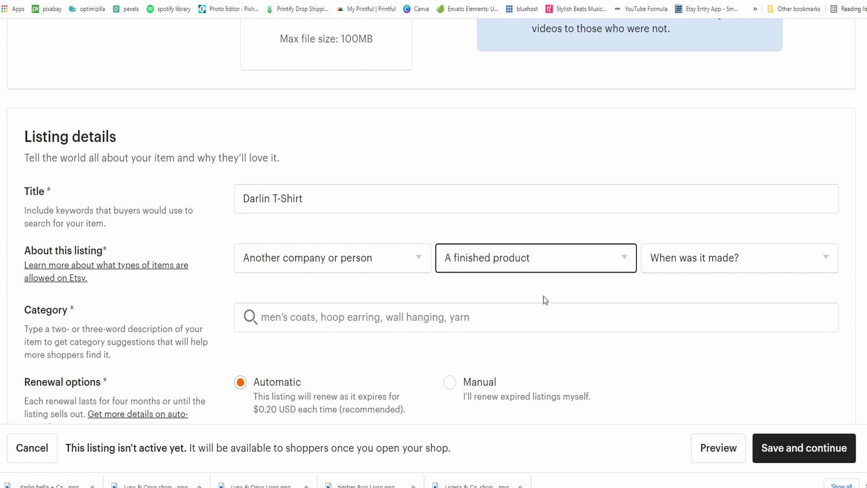
pyautogui.click(738, 257)
pyautogui.click(673, 1)
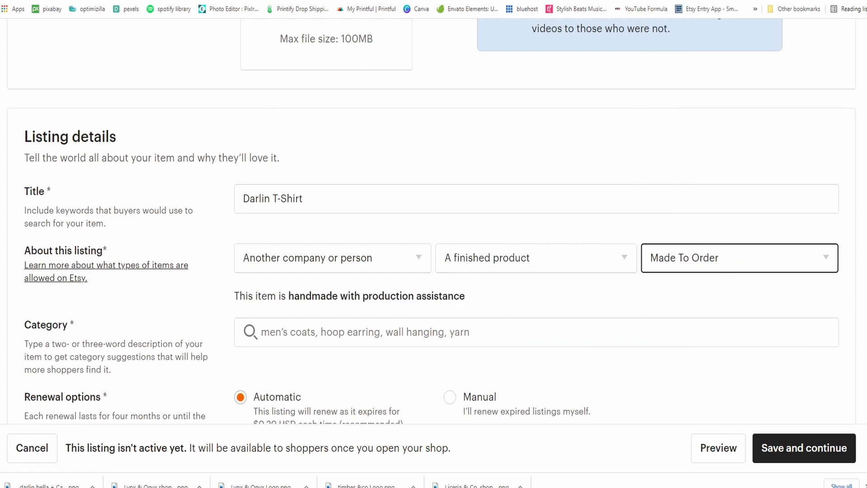
pyautogui.click(210, 259)
# Switch the listing's renewal option to Manual.
pyautogui.scroll(-1, 209, 260)
pyautogui.scroll(-3, 210, 262)
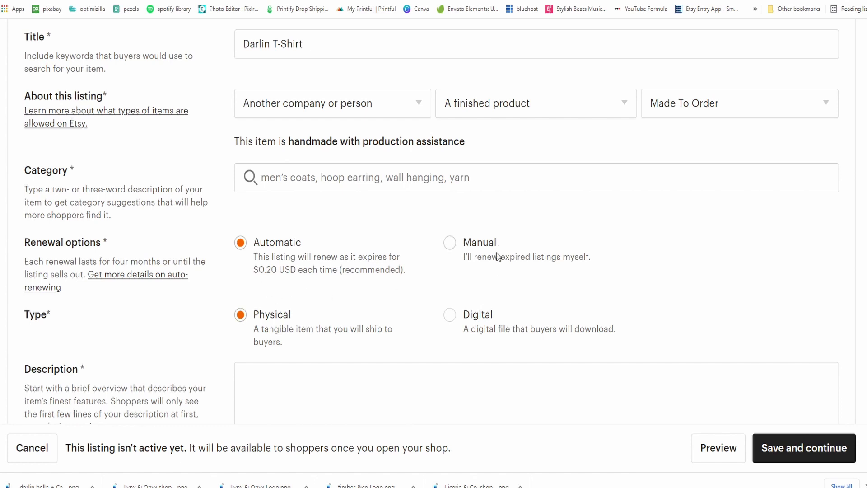
pyautogui.click(450, 245)
# Set the listing's category to T-shirts (Tops & Tees) under Unisex Adult Clothing.
pyautogui.click(303, 181)
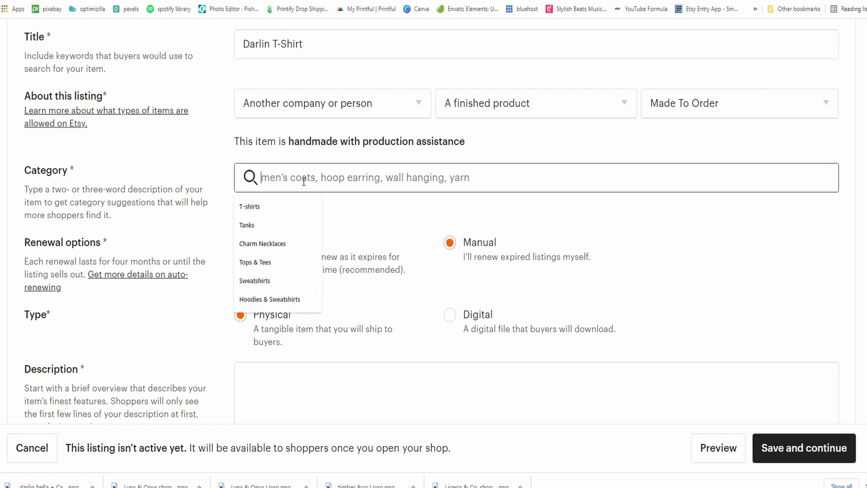
pyautogui.click(244, 207)
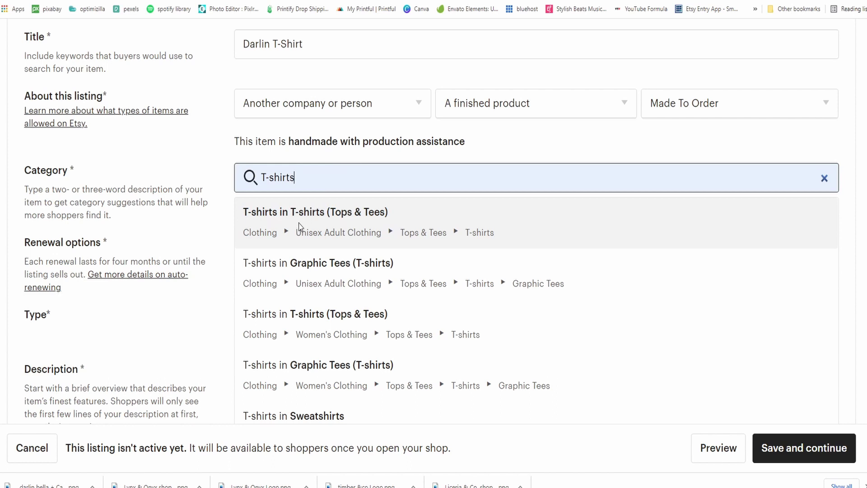
pyautogui.click(299, 225)
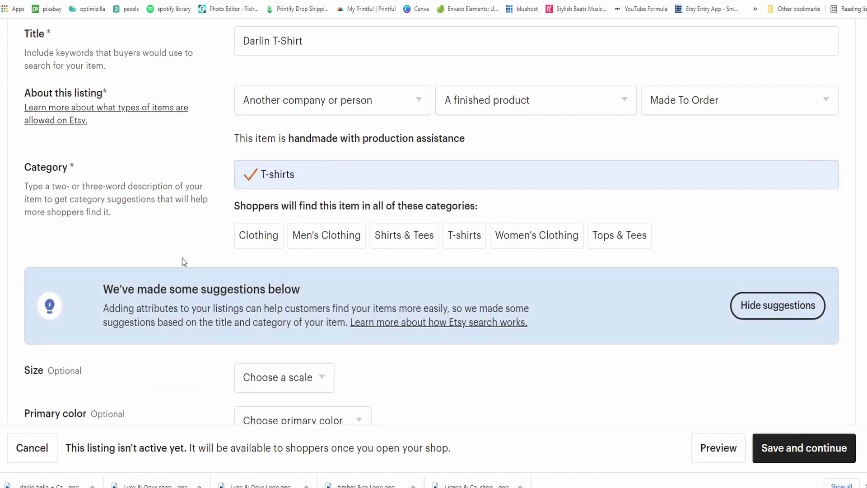
# Set the listing's optional clothing style to Western & cowboy.
pyautogui.scroll(-2, 175, 256)
pyautogui.scroll(-2, 175, 256)
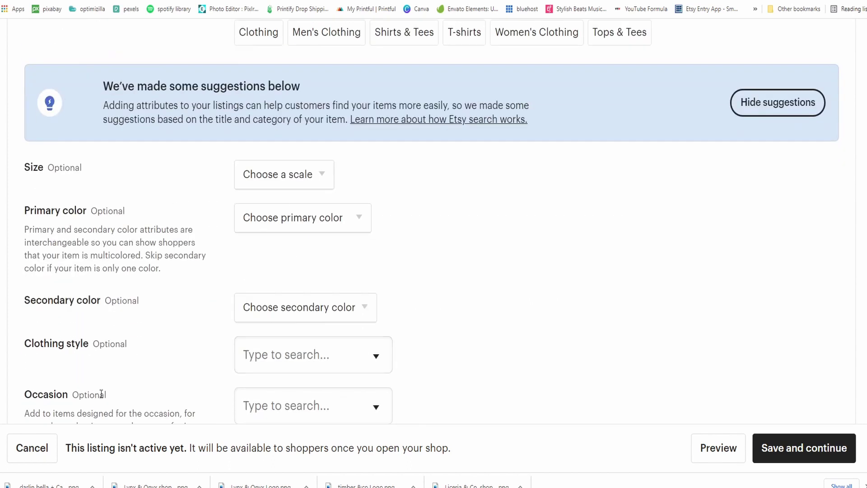
pyautogui.scroll(-2, 153, 302)
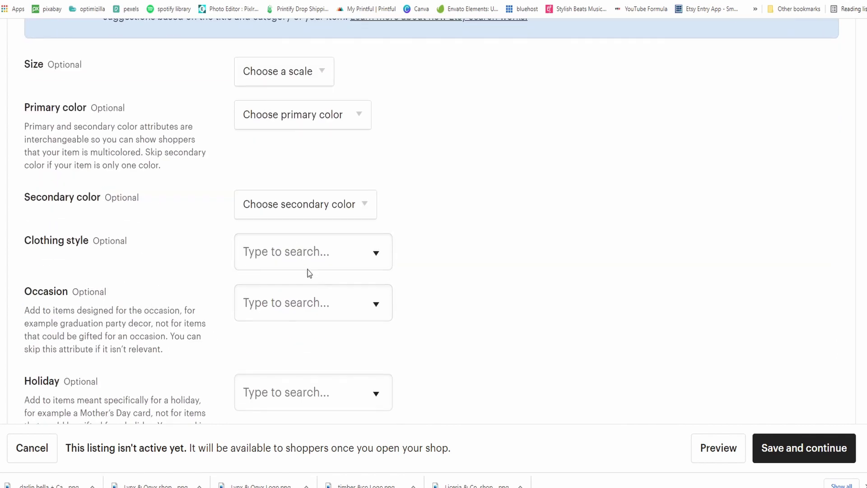
pyautogui.click(293, 250)
pyautogui.scroll(-5, 293, 316)
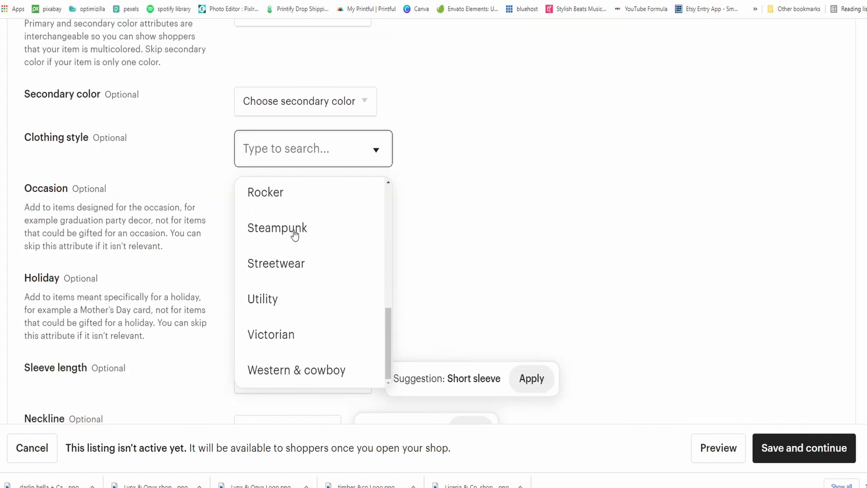
pyautogui.click(295, 380)
# Leave the occasion blank and set the sleeve length to Short sleeve.
pyautogui.click(280, 209)
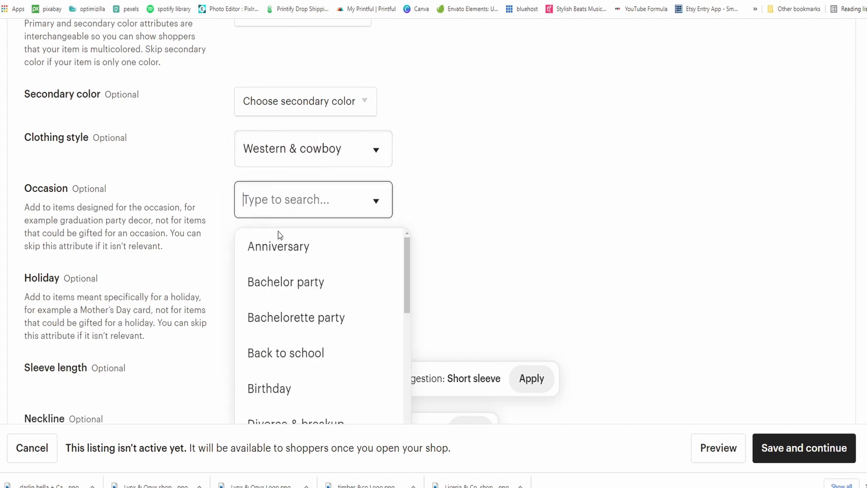
pyautogui.scroll(-2, 316, 257)
pyautogui.click(362, 280)
pyautogui.click(281, 338)
pyautogui.scroll(-1, 184, 337)
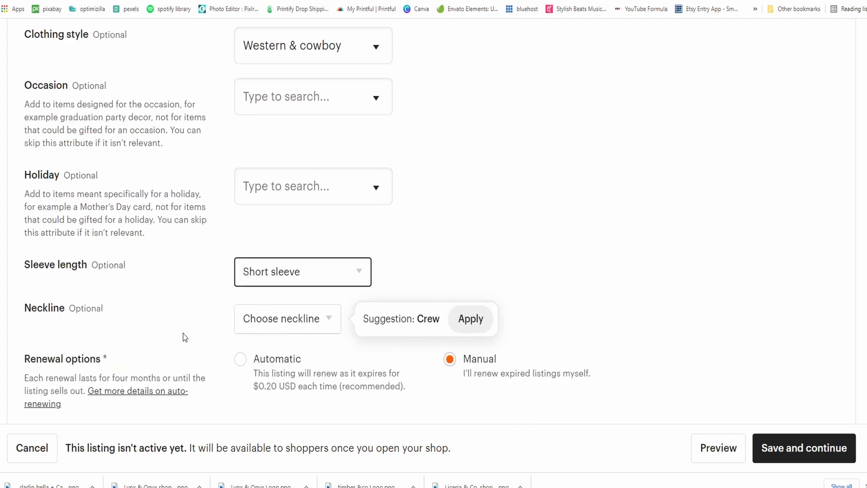
# Set the listing's optional neckline to Crew.
pyautogui.click(302, 271)
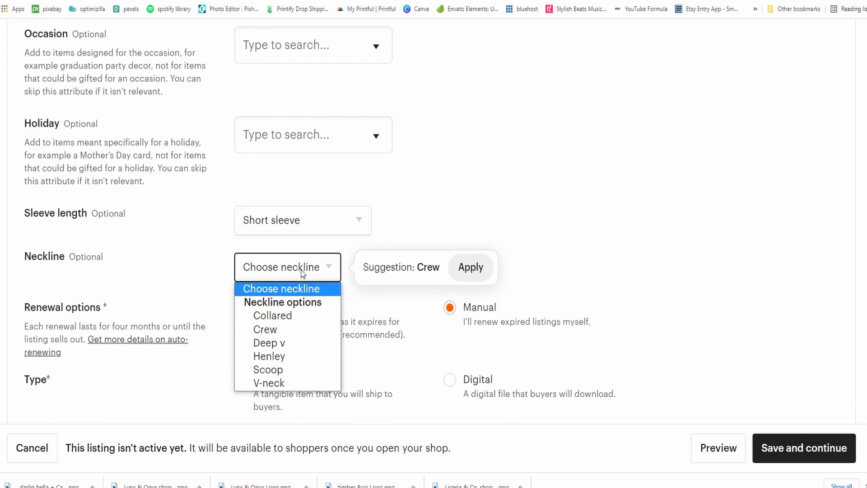
pyautogui.click(266, 330)
pyautogui.scroll(-2, 213, 329)
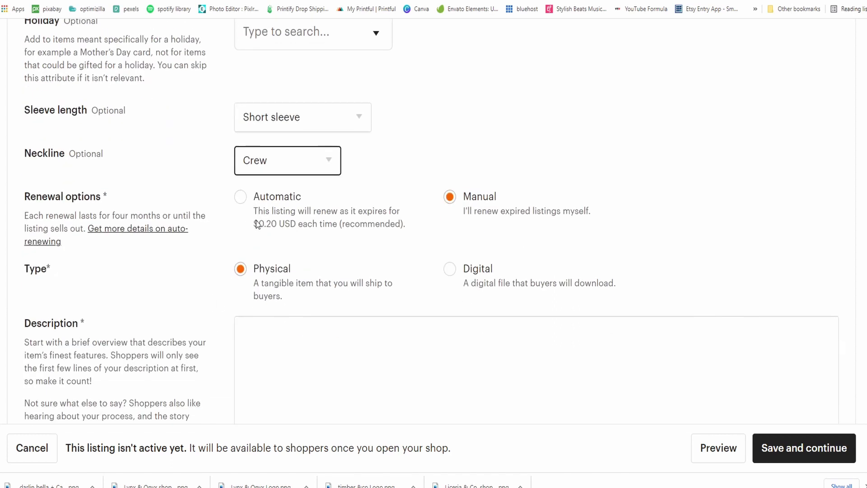
# Enter "Bella + Canvas T-Shirt" as the listing's description.
pyautogui.scroll(-1, 266, 214)
pyautogui.click(288, 285)
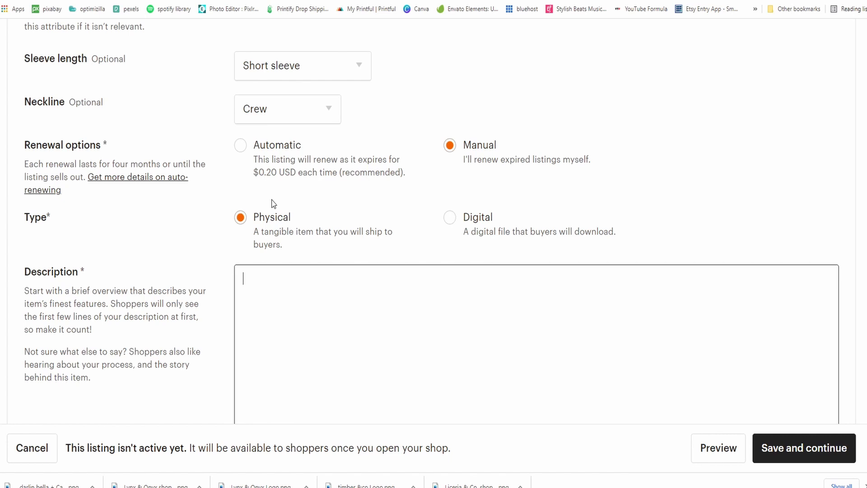
pyautogui.write('Bella + Canvas T')
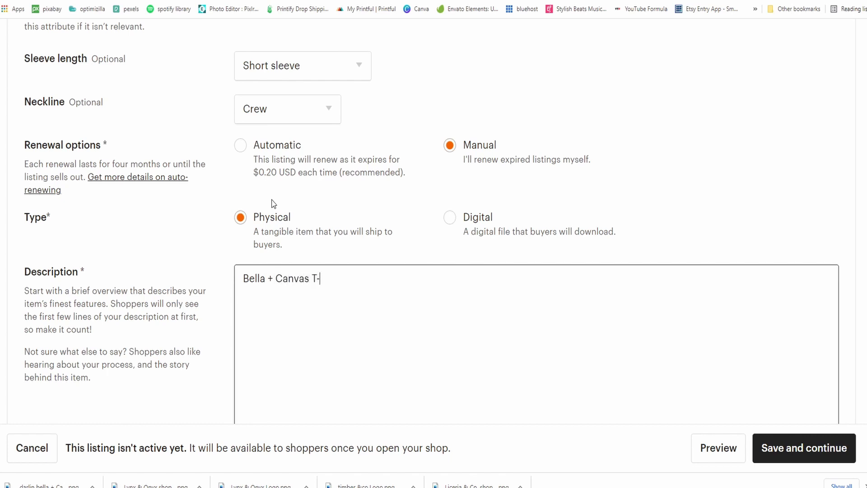
pyautogui.write('-Shirt')
# Start a new production partner named PRINTFUL, located in Chatsworth, California, United States Of America.
pyautogui.scroll(-3, 332, 264)
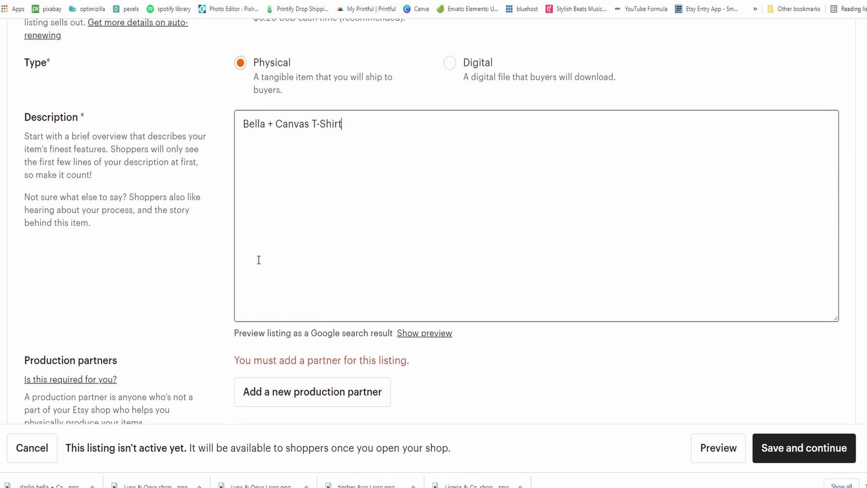
pyautogui.scroll(-2, 248, 258)
pyautogui.click(280, 289)
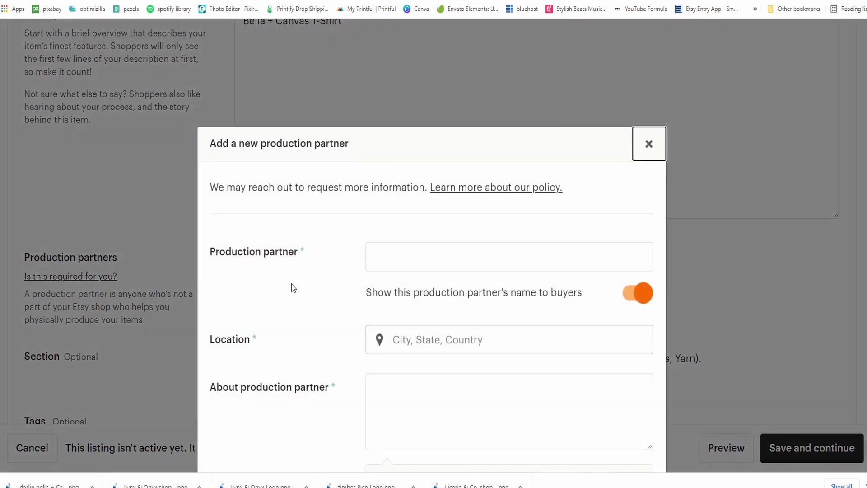
pyautogui.click(387, 157)
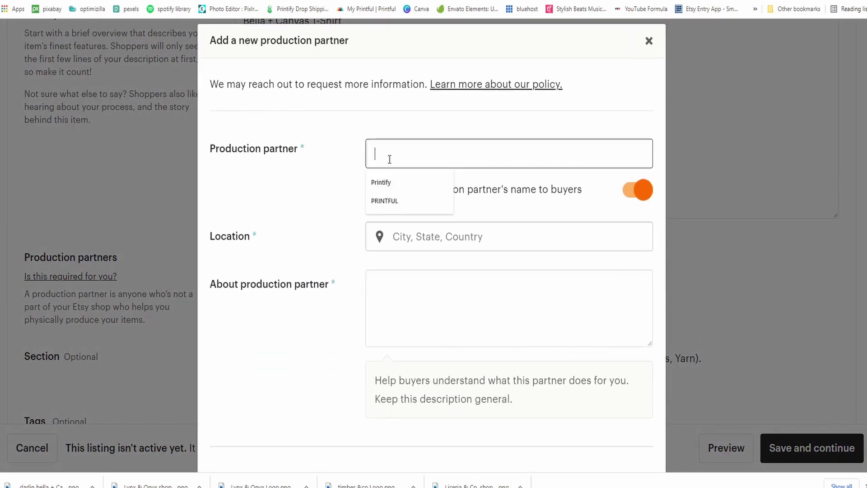
pyautogui.click(391, 202)
pyautogui.click(420, 237)
pyautogui.write('Chatworth')
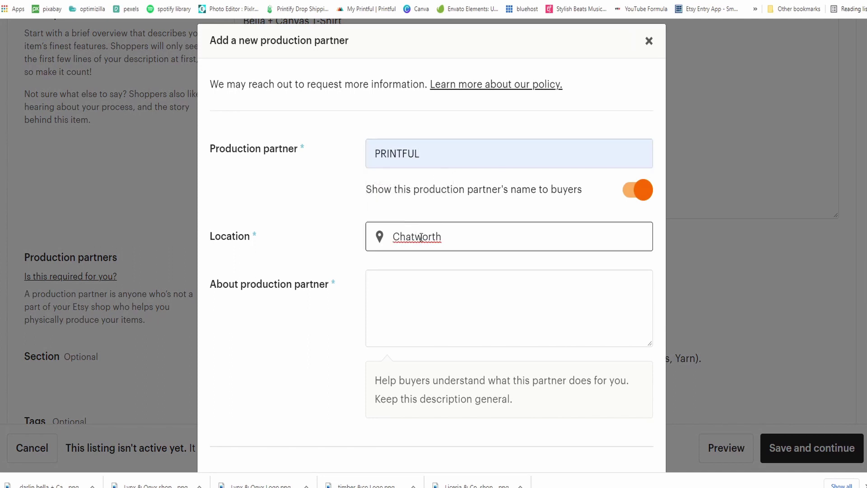
pyautogui.click(421, 237)
pyautogui.write('s')
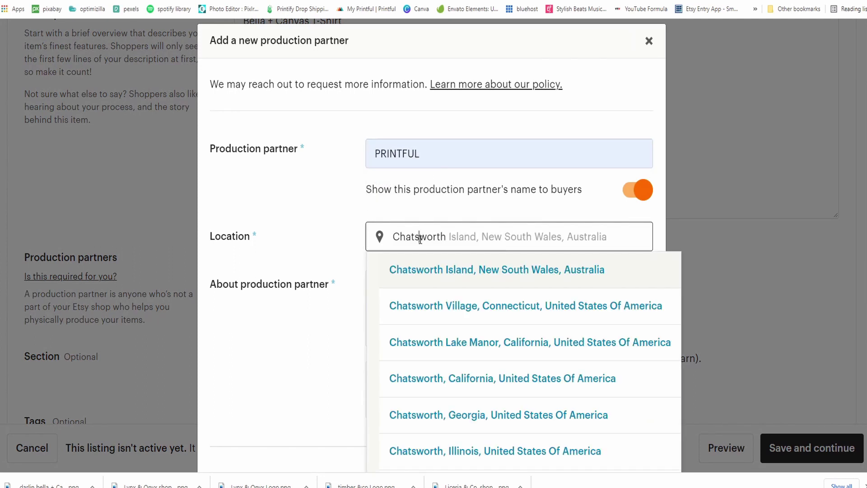
pyautogui.click(438, 383)
# Begin the partner description with "I could not function without my production partner Printful. They print, pack & ship products at their fulfillment center".
pyautogui.click(412, 281)
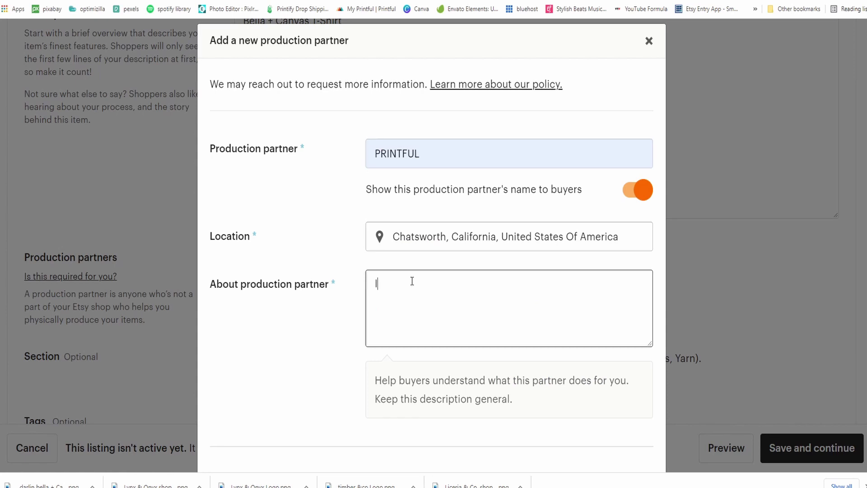
pyautogui.write('I could not function withou')
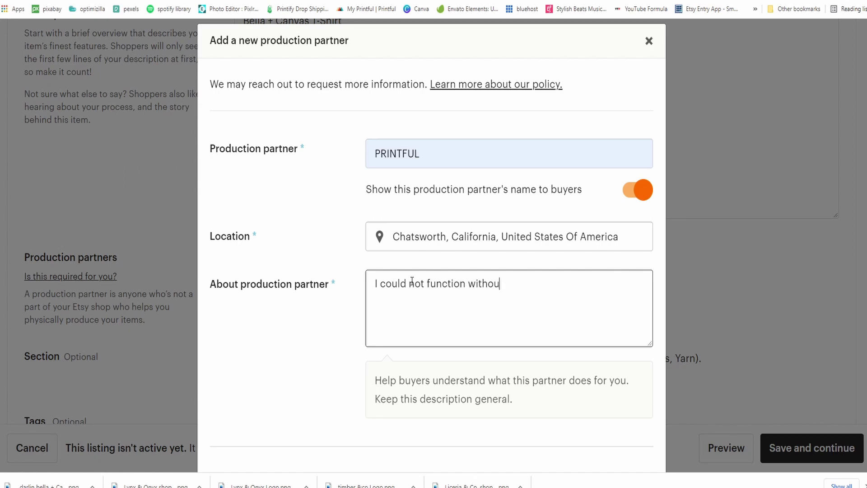
pyautogui.write('t my production p')
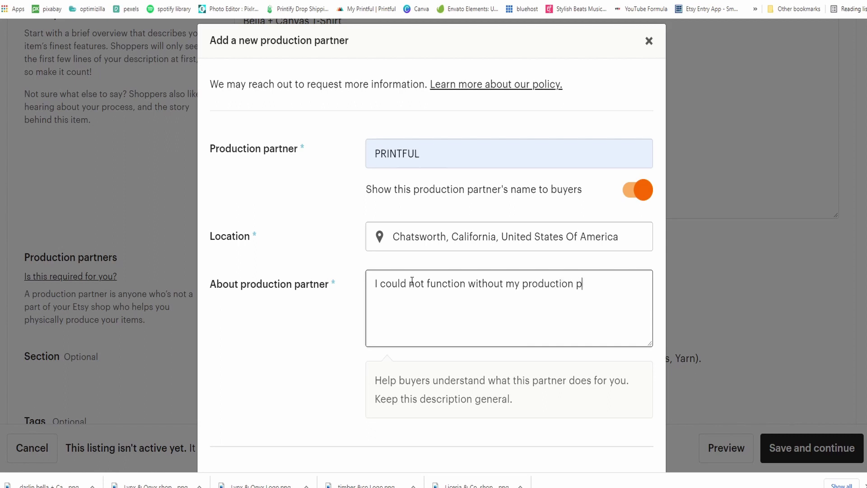
pyautogui.write('artner Printful. They')
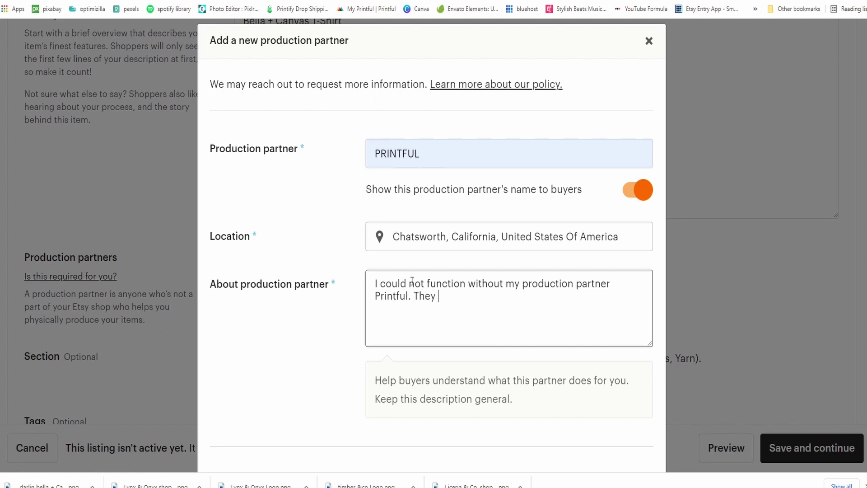
pyautogui.write('print')
pyautogui.write(', pac')
pyautogui.write('k and ')
pyautogui.write(' & ship')
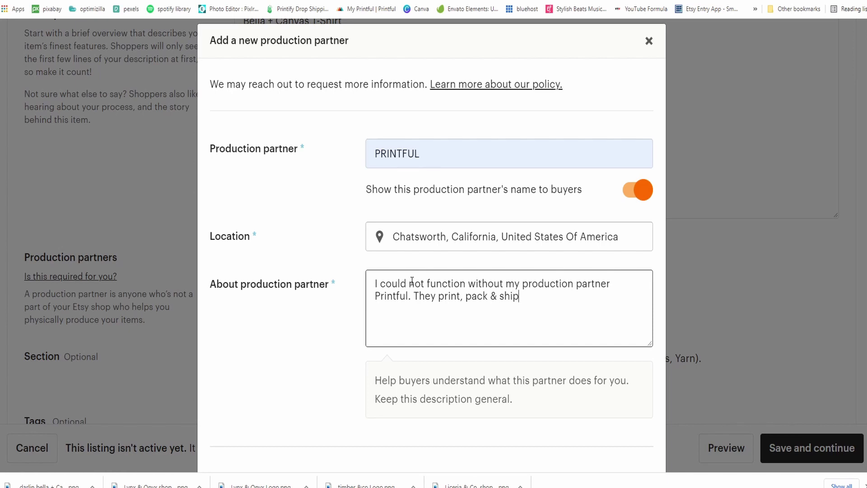
pyautogui.write(' products at their fu')
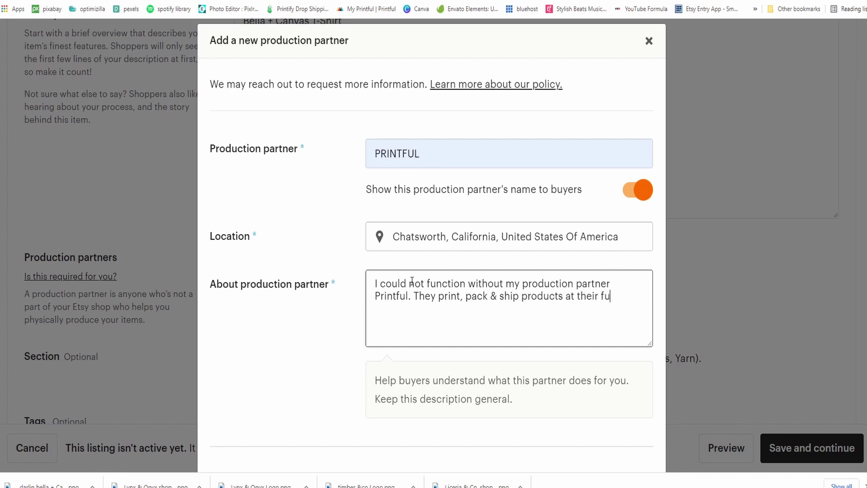
pyautogui.write('lfillment center')
pyautogui.click(459, 312)
# Finish the partner description with "This allows me to focus on what I am good at, creating high quality designs my customers love.".
pyautogui.write('. Th')
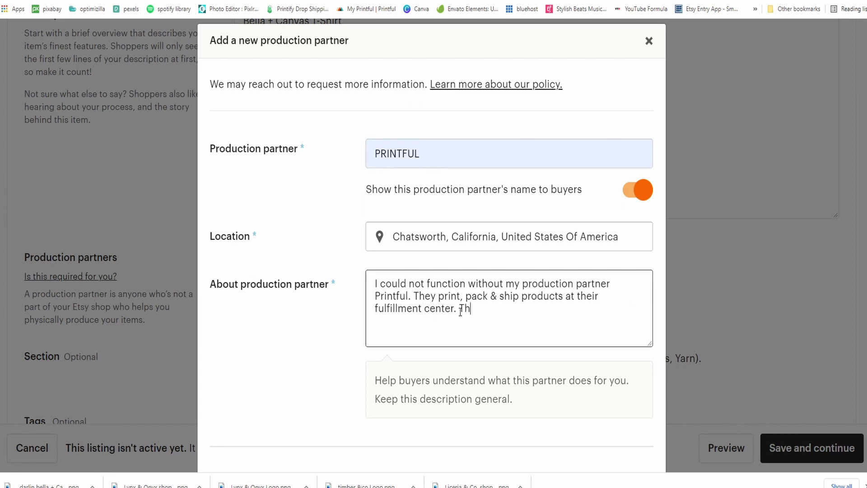
pyautogui.write('is allows me to focus ')
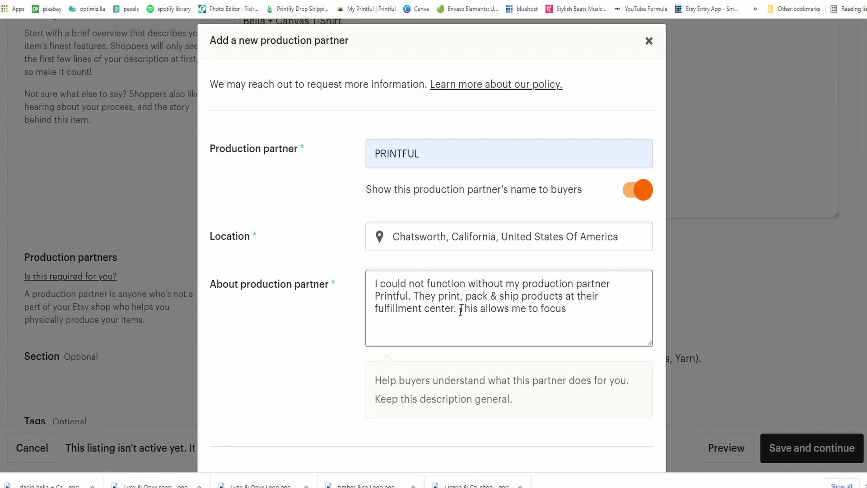
pyautogui.write('on what I am good at')
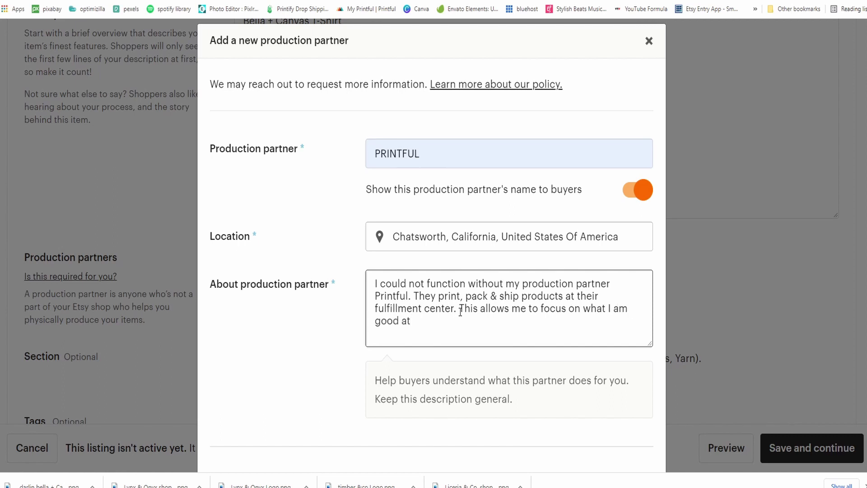
pyautogui.write(', creating high quality des')
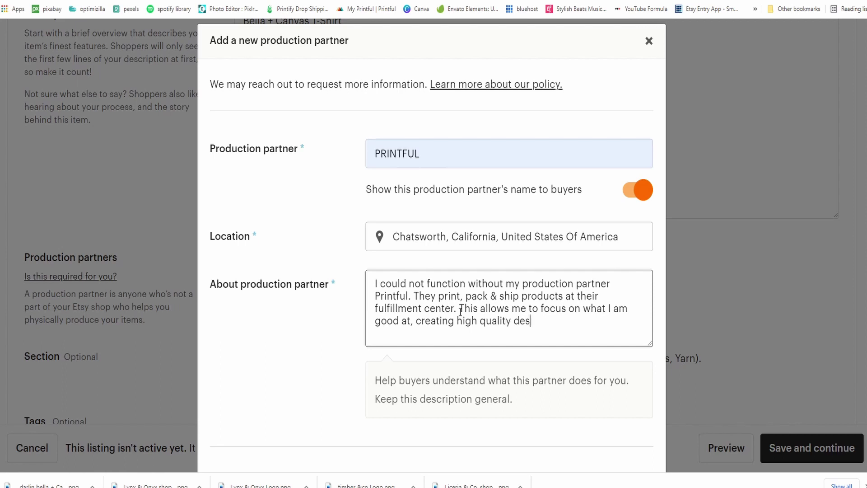
pyautogui.write('igns my customers lov')
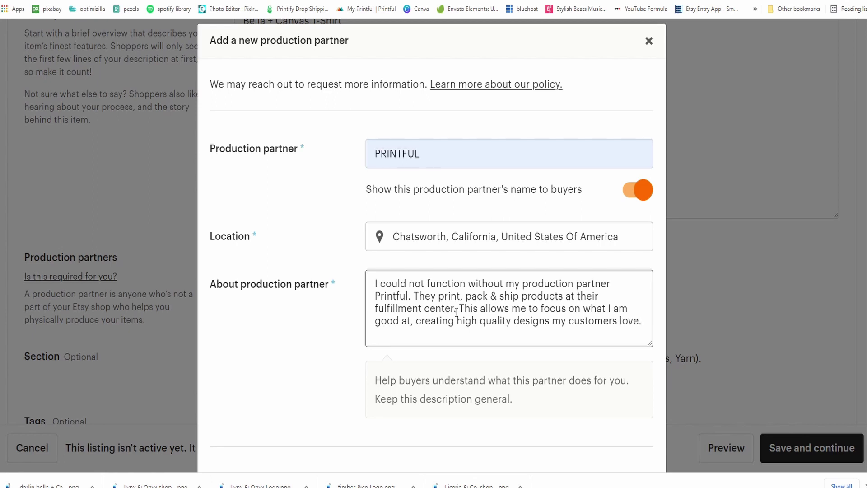
pyautogui.write('e.')
# Give the reason for the partnership as "I don't have the technical ability or equipment to make it entirely by myself".
pyautogui.scroll(-5, 456, 313)
pyautogui.click(403, 284)
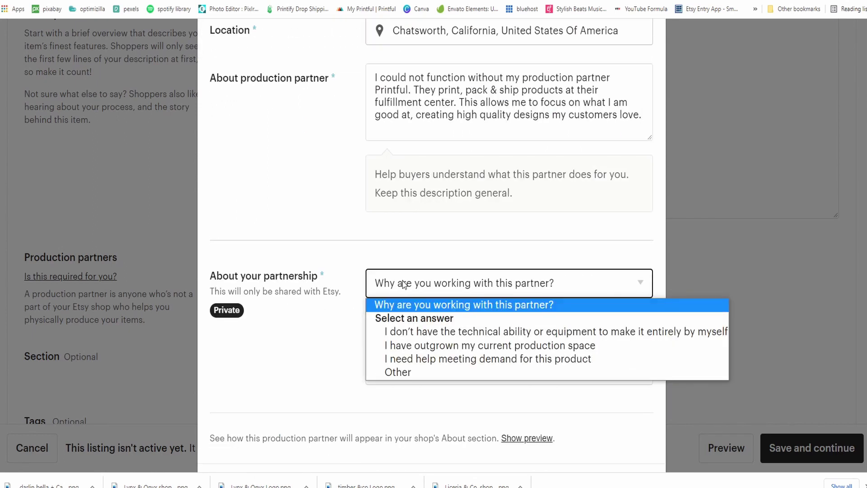
pyautogui.click(429, 333)
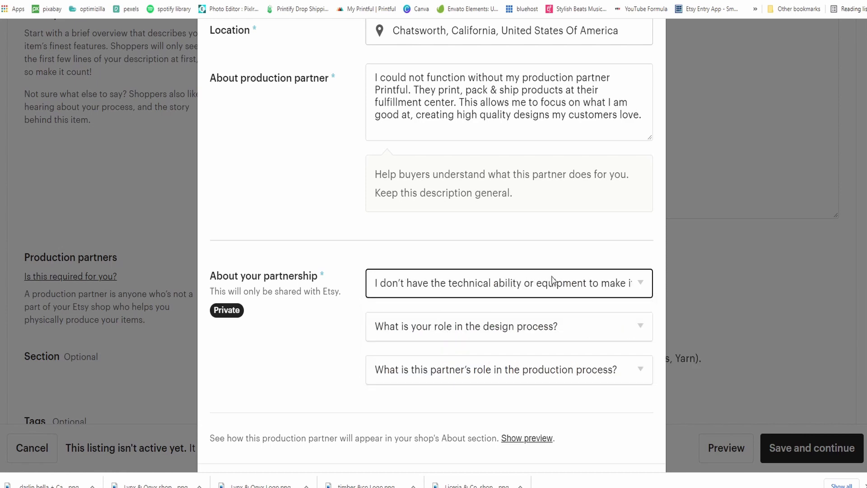
pyautogui.click(495, 292)
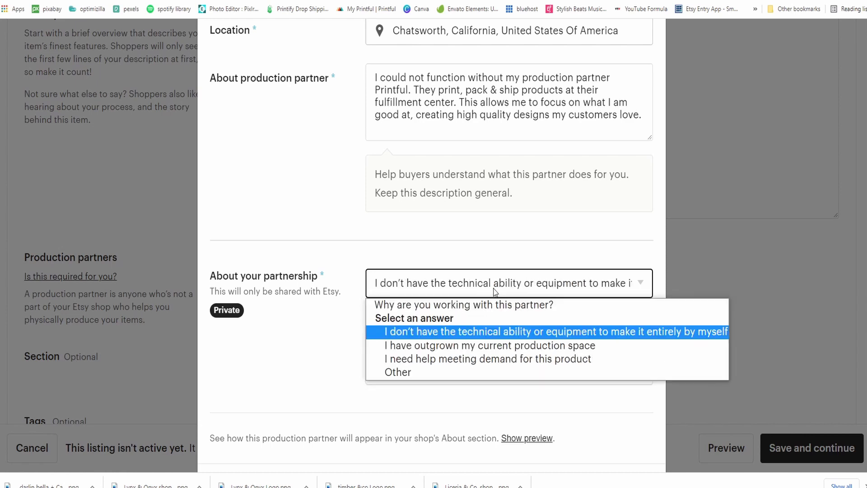
pyautogui.click(503, 287)
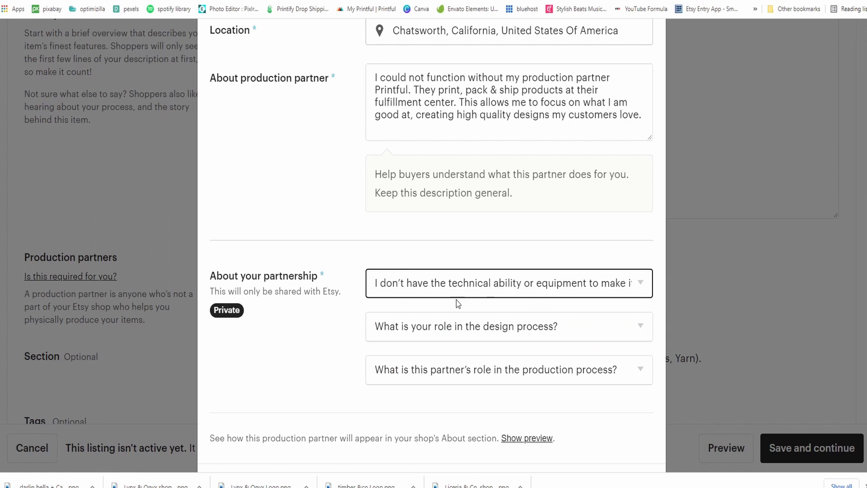
# Set your role in the design process to "I design everything myself".
pyautogui.click(398, 330)
pyautogui.click(431, 375)
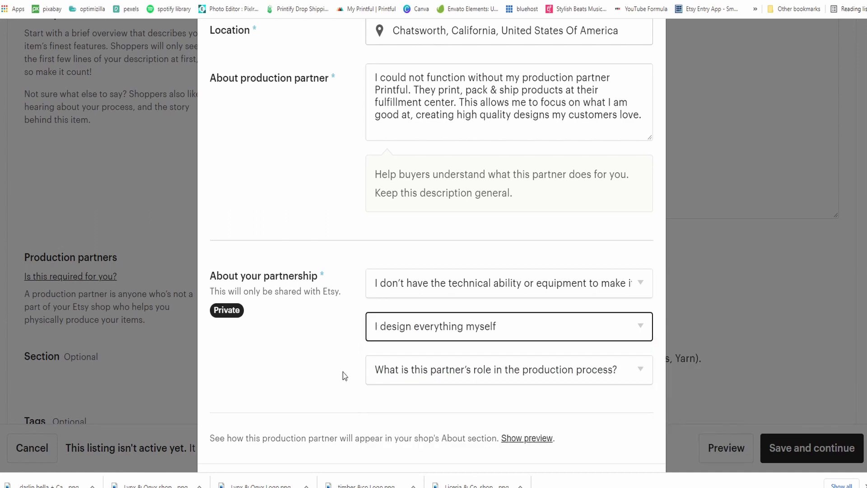
pyautogui.click(425, 336)
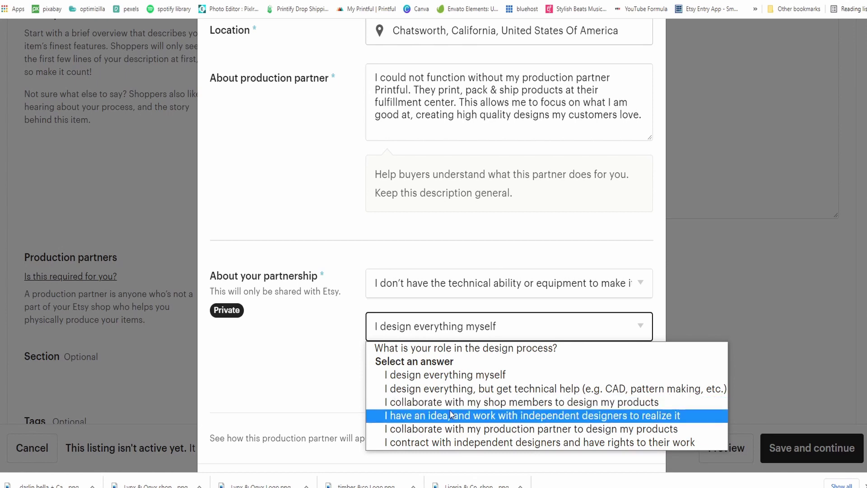
pyautogui.click(416, 378)
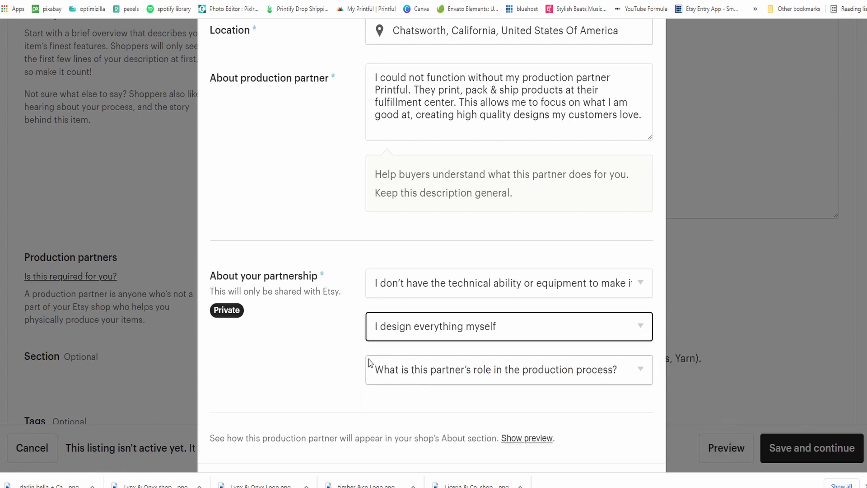
# Set the partner's role in the production process to "They do everything for me" and save the partner.
pyautogui.click(395, 371)
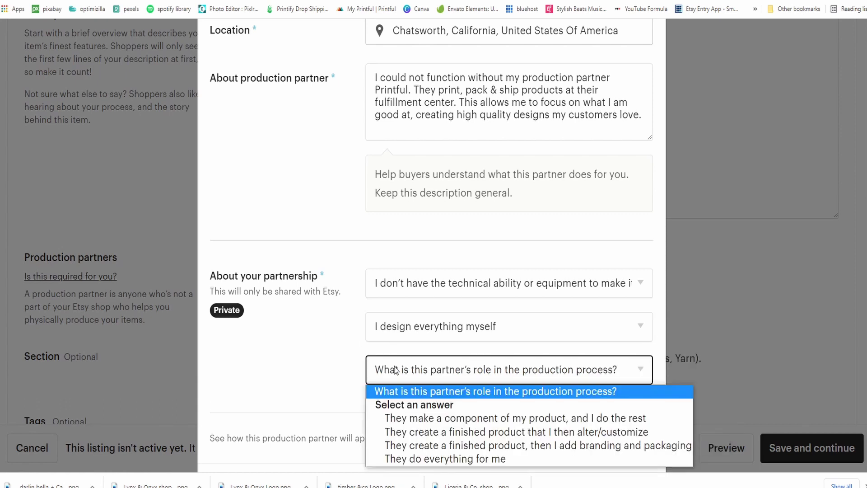
pyautogui.click(425, 457)
pyautogui.scroll(-1, 326, 400)
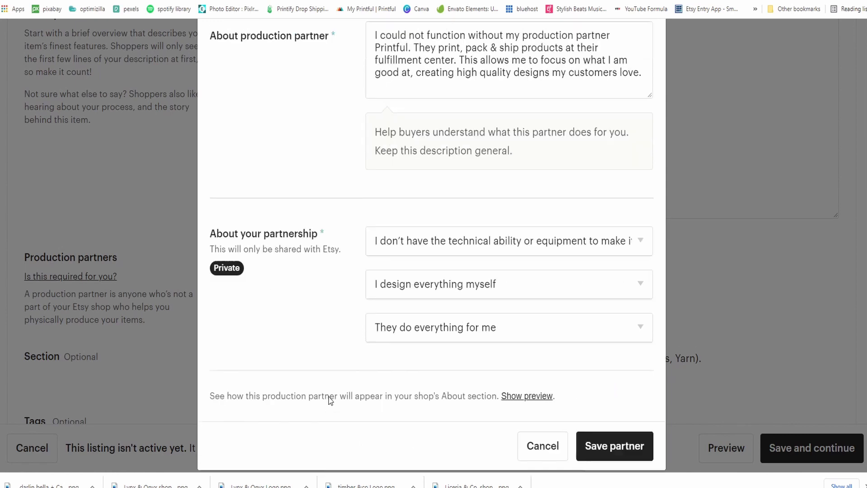
pyautogui.scroll(-2, 330, 400)
pyautogui.click(620, 343)
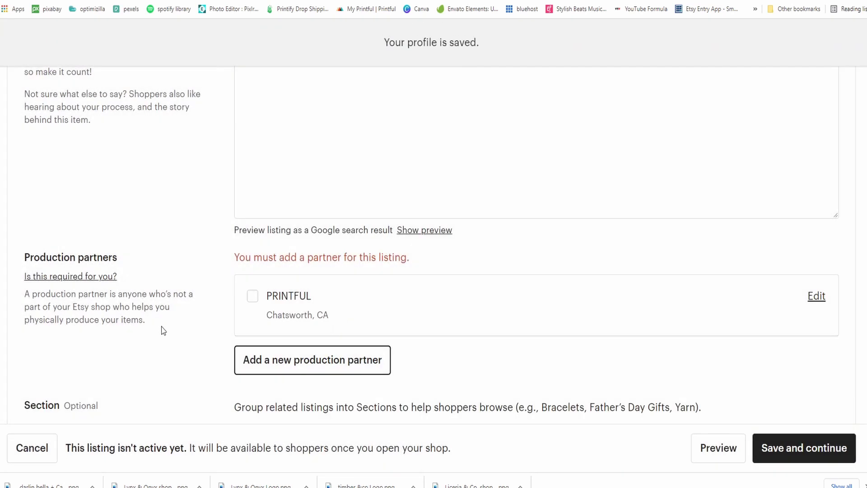
# Add the tag "darlin" to the listing.
pyautogui.scroll(-5, 176, 334)
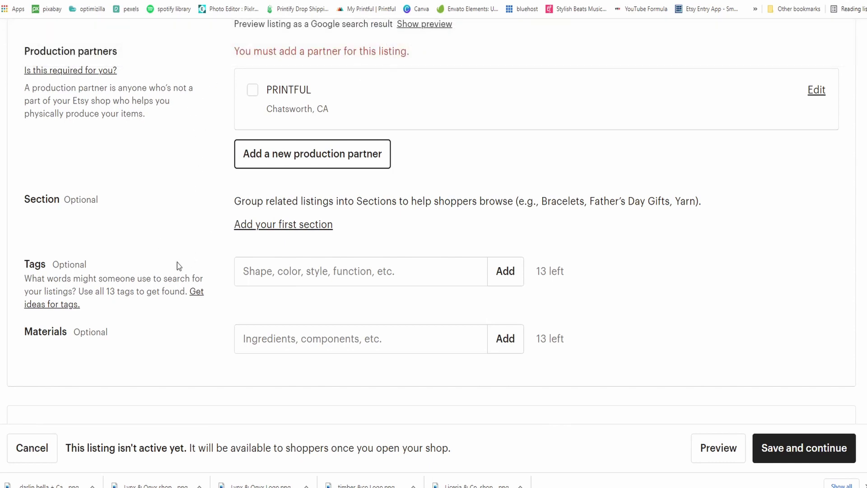
pyautogui.scroll(-1, 176, 242)
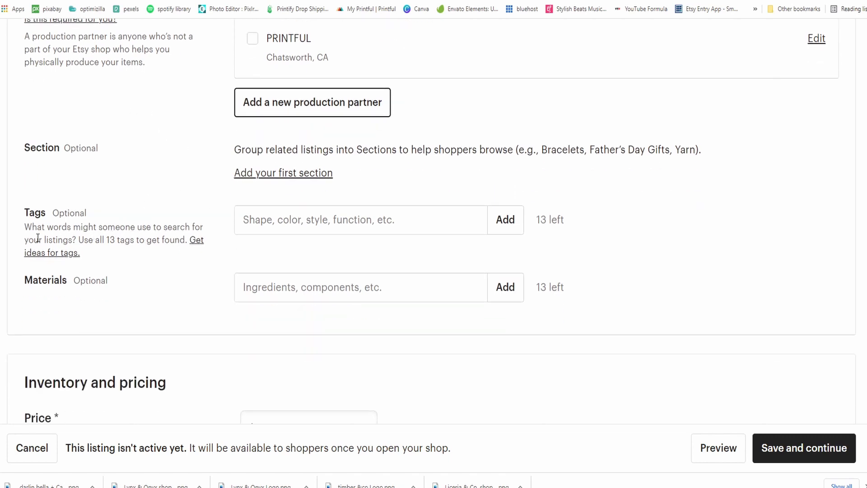
pyautogui.click(328, 223)
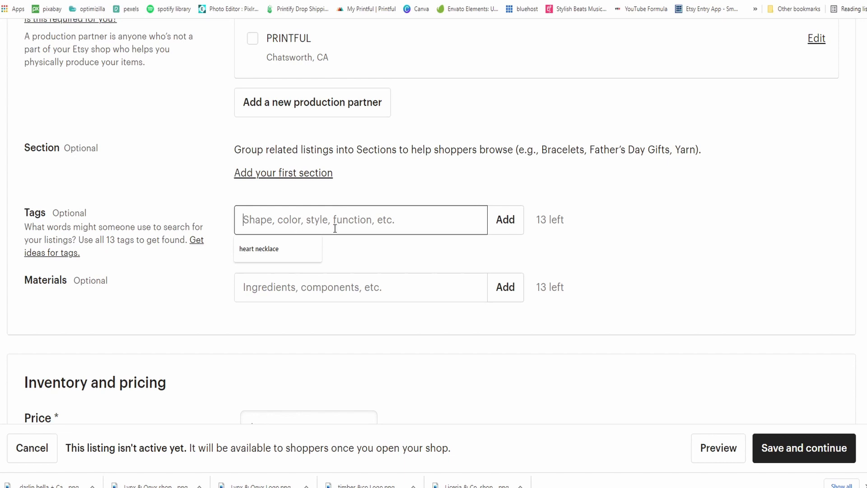
pyautogui.write('darlin')
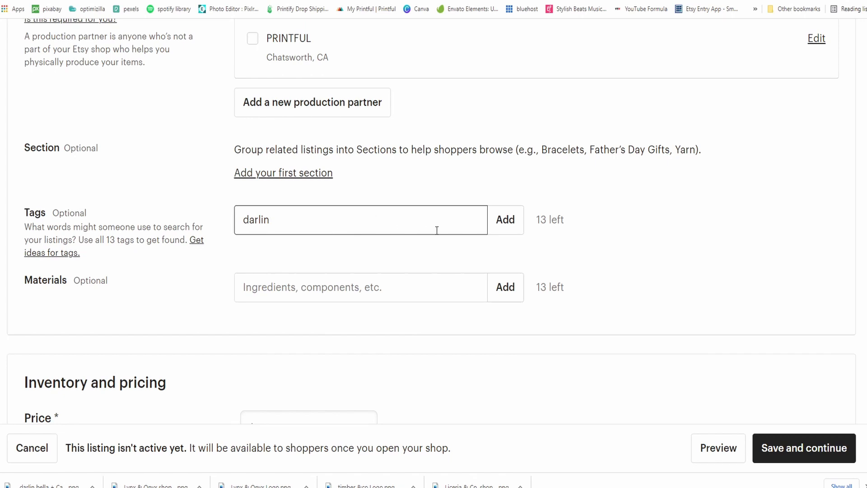
pyautogui.press('Return')
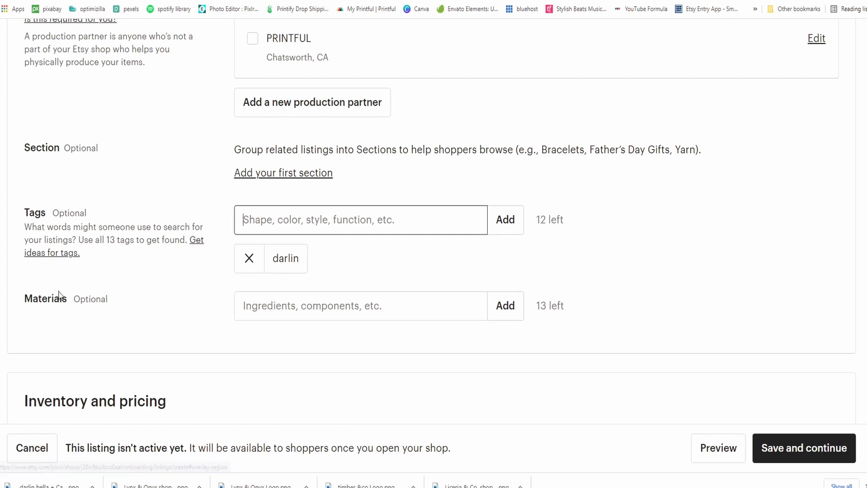
# Set the listing's price to $23.99 and its quantity to 999.
pyautogui.scroll(-1, 229, 291)
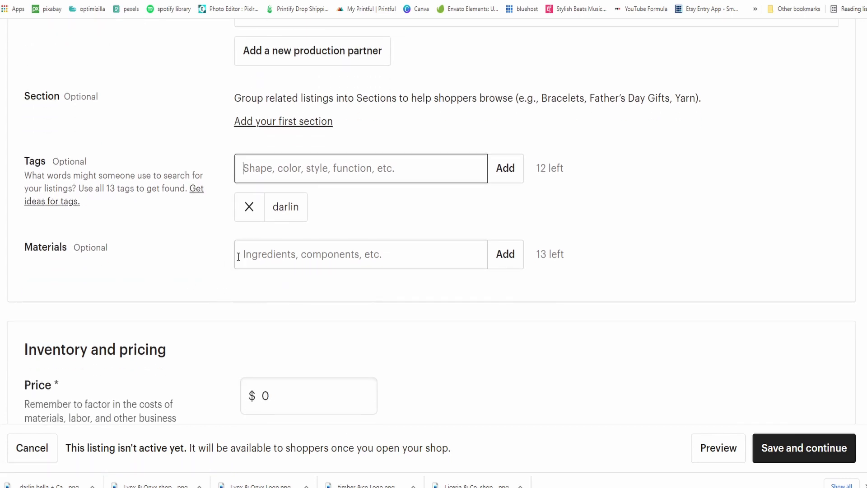
pyautogui.scroll(-3, 153, 254)
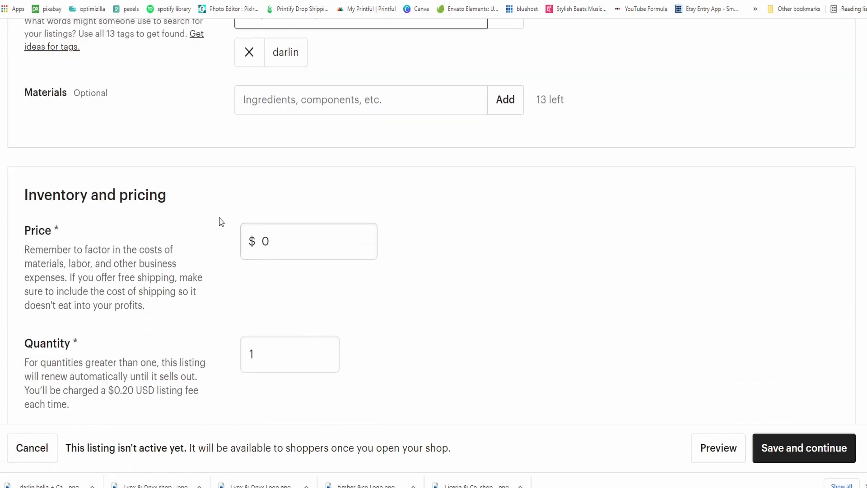
pyautogui.click(285, 240)
pyautogui.write('23.99')
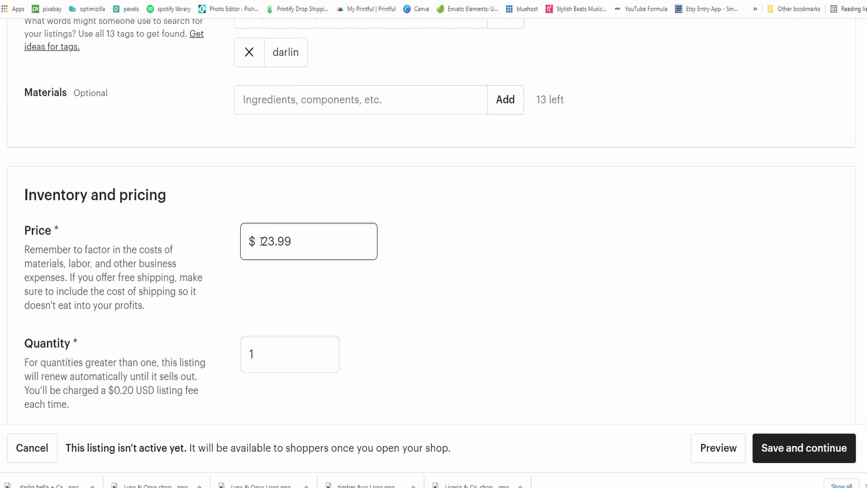
pyautogui.scroll(-1, 276, 351)
pyautogui.doubleClick(276, 299)
pyautogui.write('999')
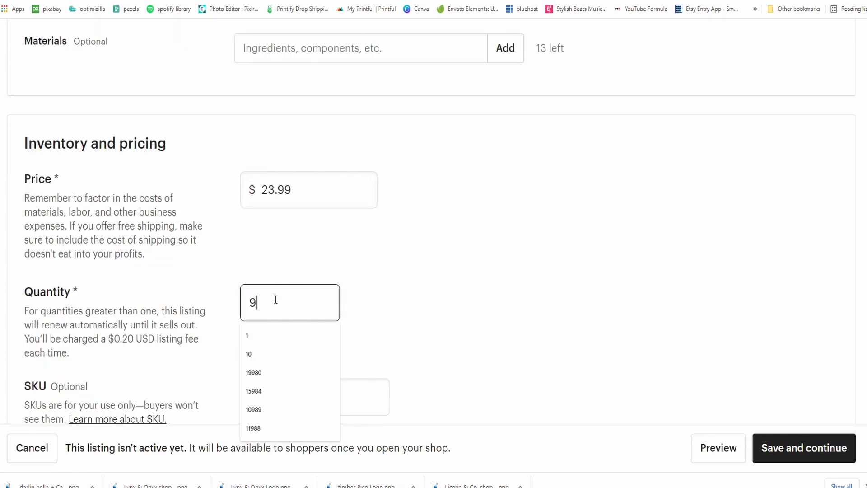
pyautogui.click(354, 284)
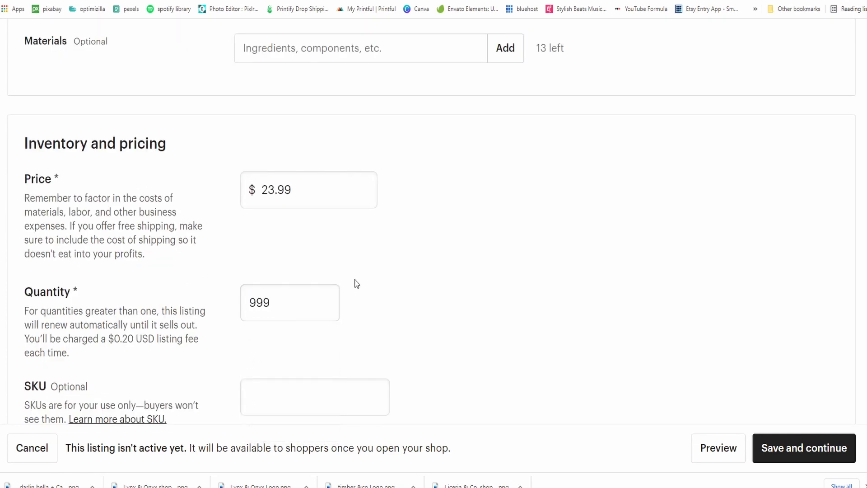
# Review the listing's optional SKU, variations and personalization settings.
pyautogui.scroll(-2, 344, 289)
pyautogui.scroll(-6, 233, 301)
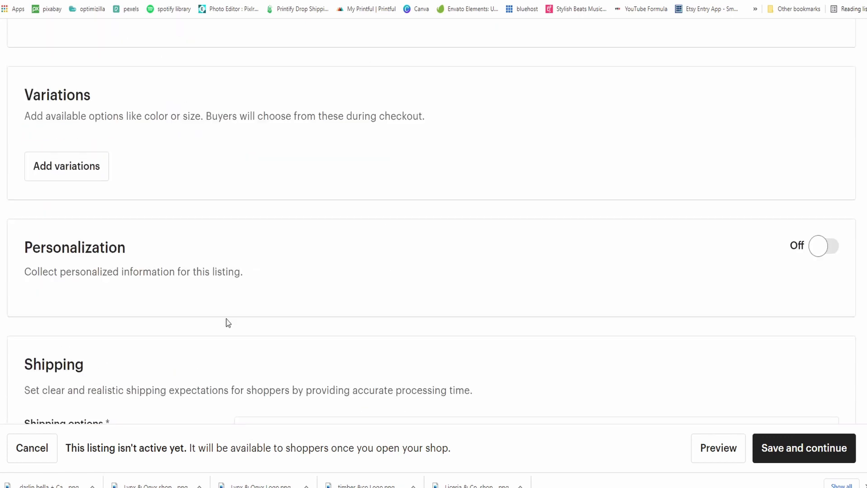
pyautogui.scroll(3, 226, 321)
pyautogui.scroll(2, 167, 165)
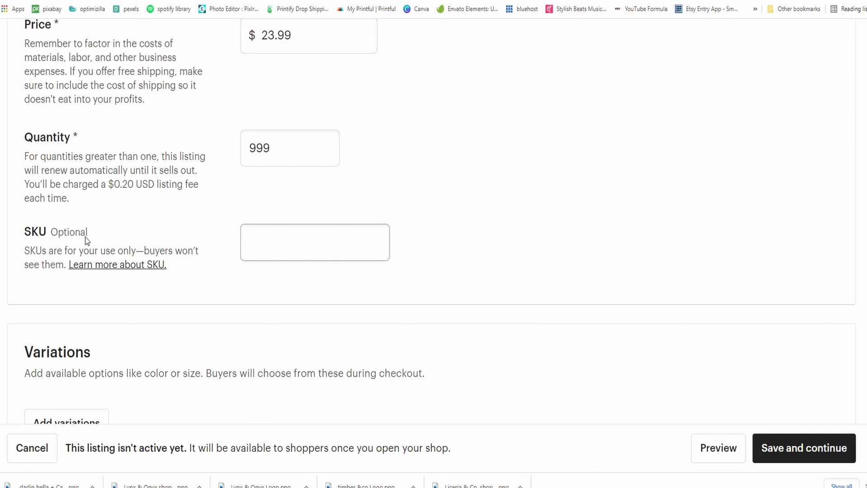
pyautogui.scroll(-2, 86, 240)
pyautogui.scroll(-2, 245, 328)
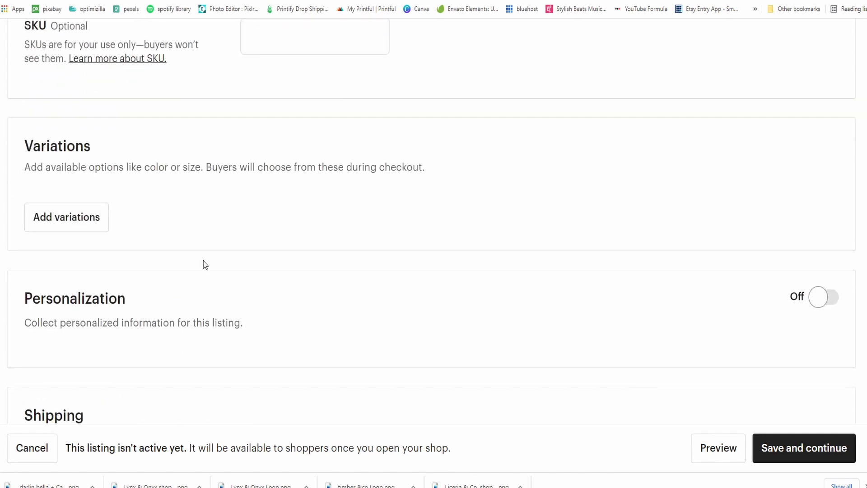
pyautogui.scroll(-2, 204, 264)
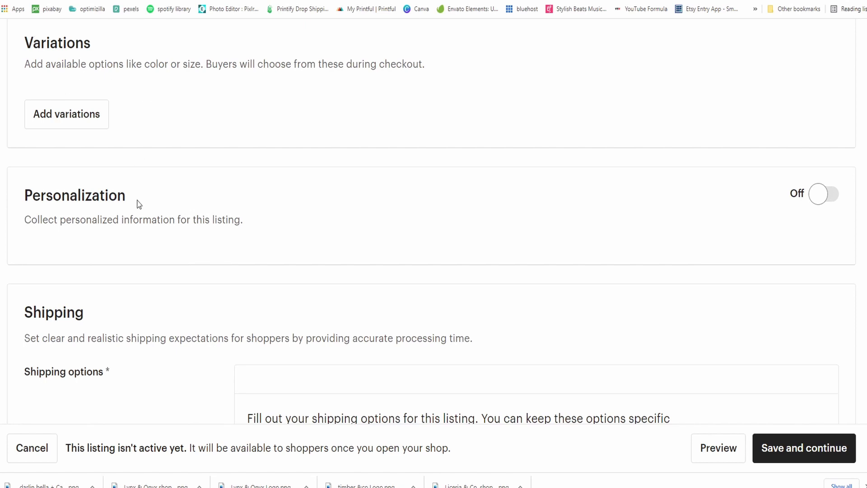
# Set the shipping origin zip code to 91311 and the processing time to 3-5 business days.
pyautogui.scroll(-6, 135, 208)
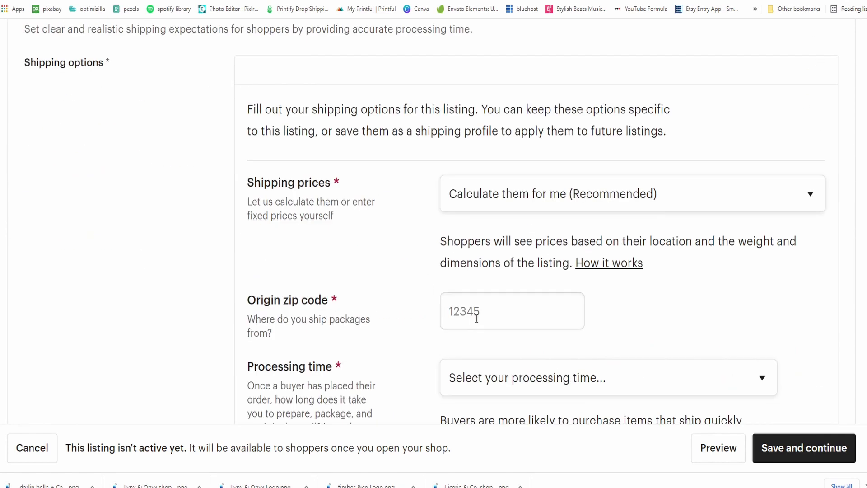
pyautogui.click(477, 319)
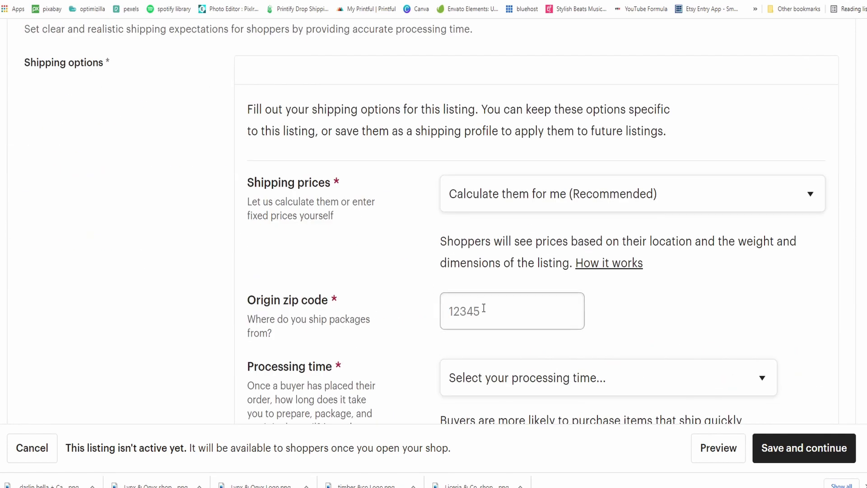
pyautogui.click(458, 312)
pyautogui.write('9')
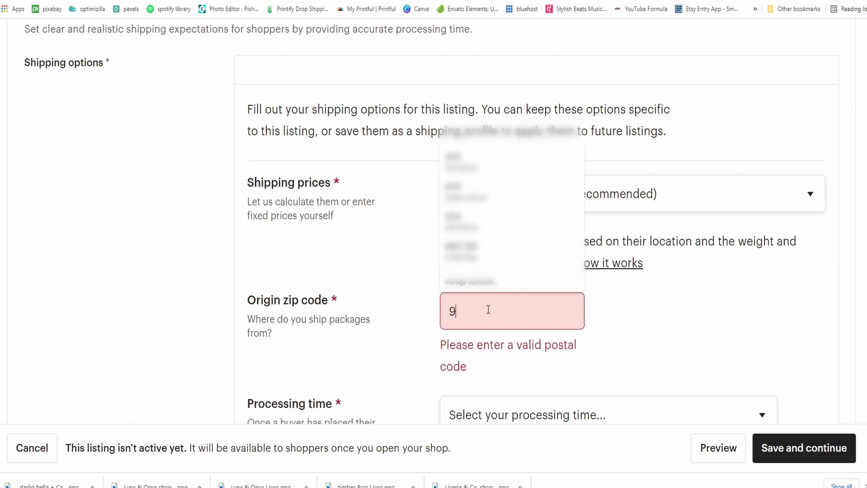
pyautogui.write('1311')
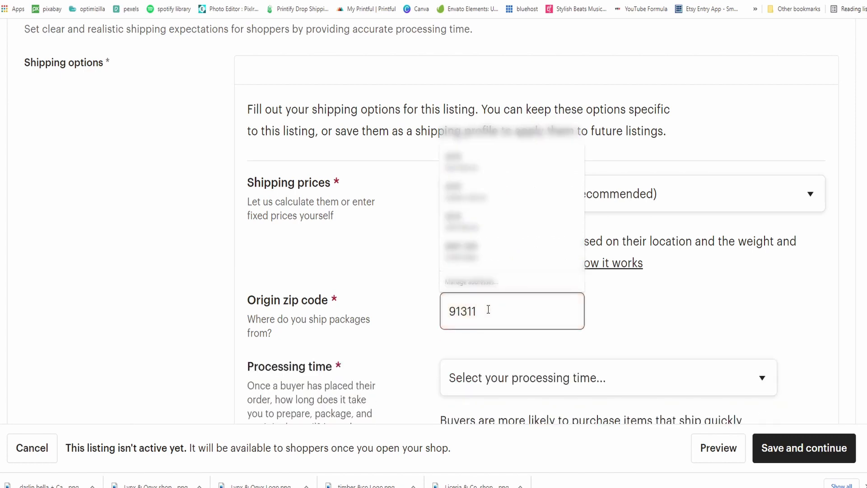
pyautogui.click(464, 380)
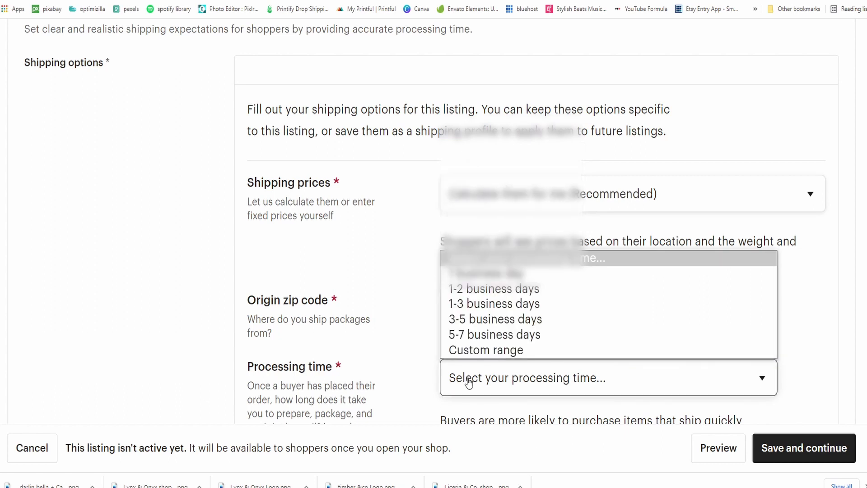
pyautogui.click(504, 324)
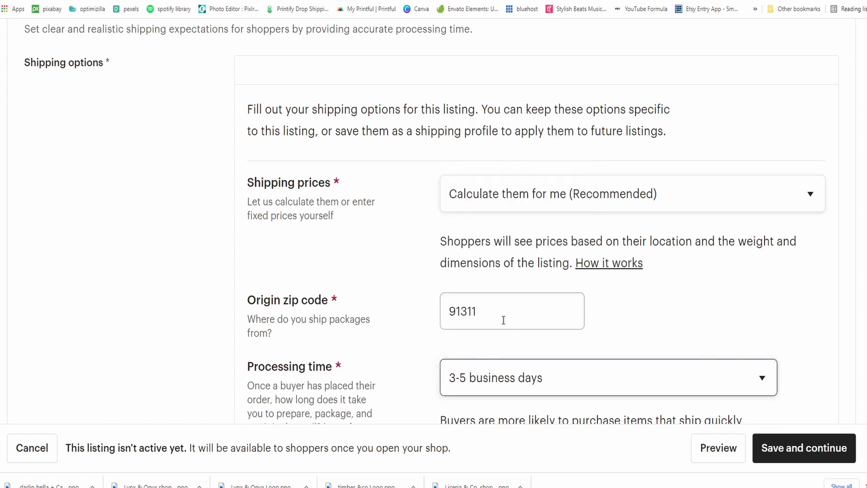
# Edit the shipping destinations and deselect all countries so the listing ships within the United States only.
pyautogui.scroll(-3, 413, 366)
pyautogui.scroll(-1, 413, 366)
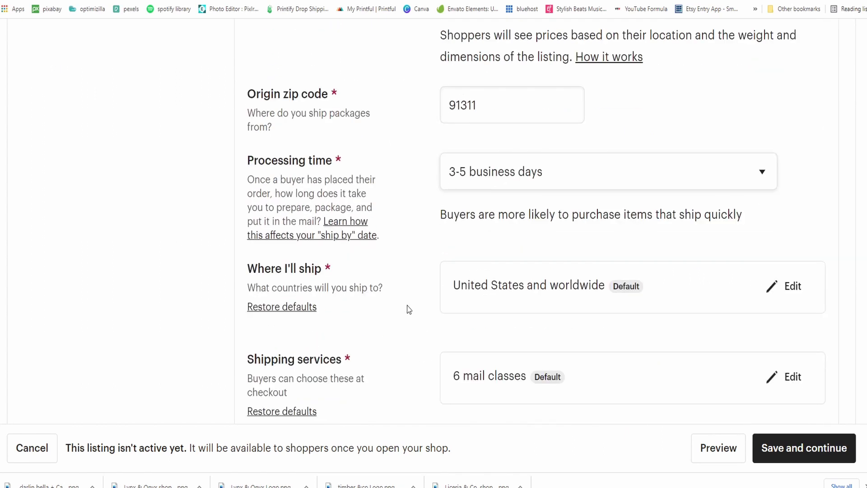
pyautogui.click(806, 290)
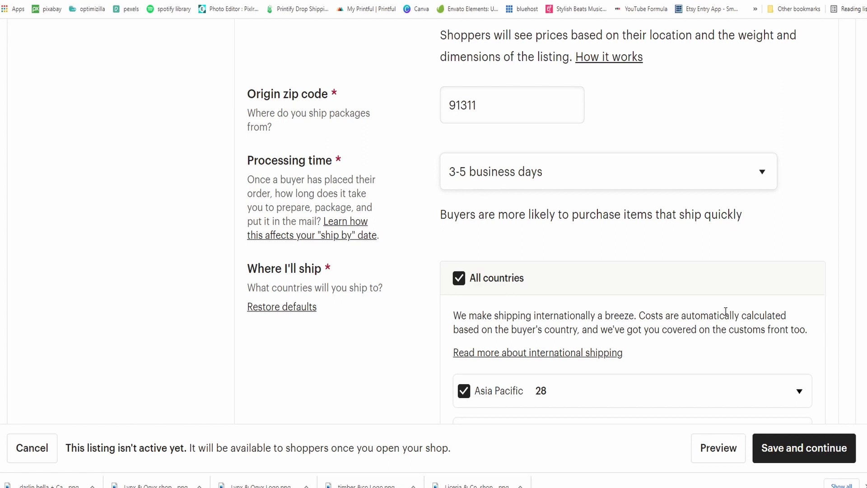
pyautogui.click(459, 277)
pyautogui.scroll(-1, 402, 308)
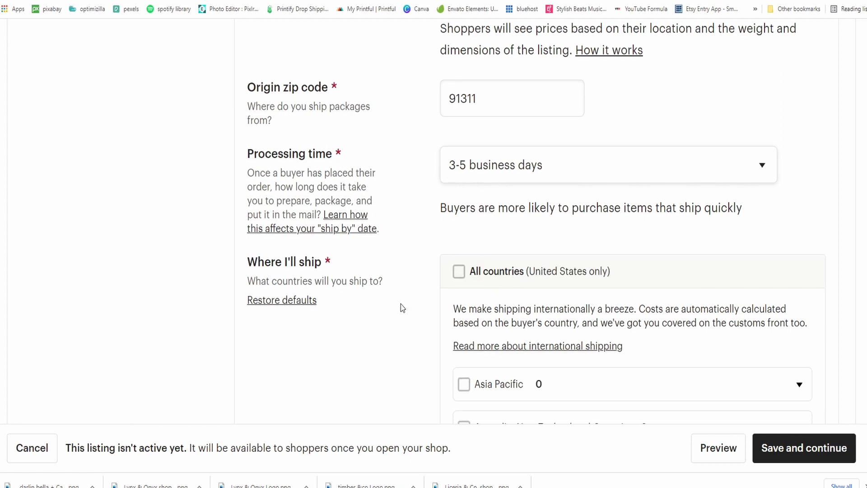
# Edit the shipping services and deselect every mail class except USPS First-Class Mail.
pyautogui.scroll(-10, 402, 308)
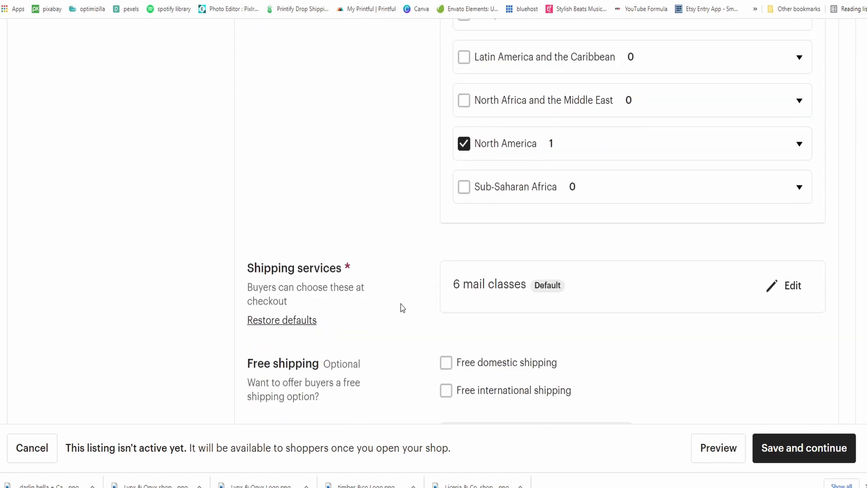
pyautogui.click(773, 288)
pyautogui.click(460, 284)
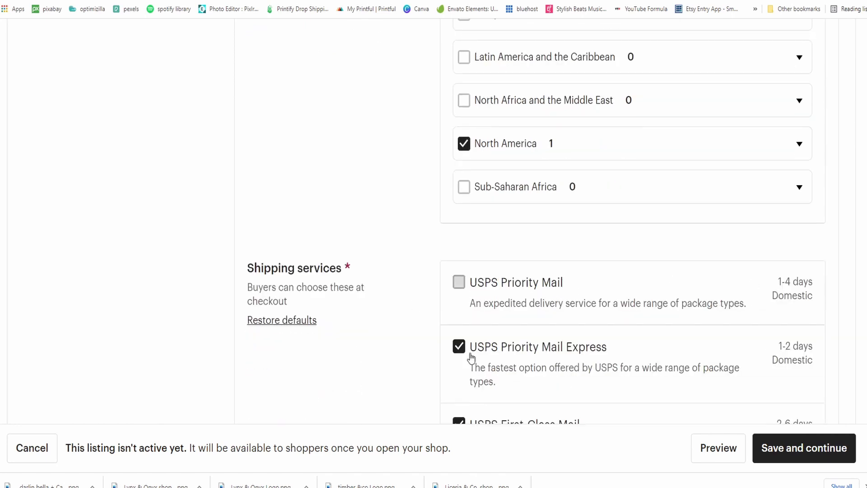
pyautogui.click(471, 357)
pyautogui.scroll(-3, 472, 358)
pyautogui.click(473, 357)
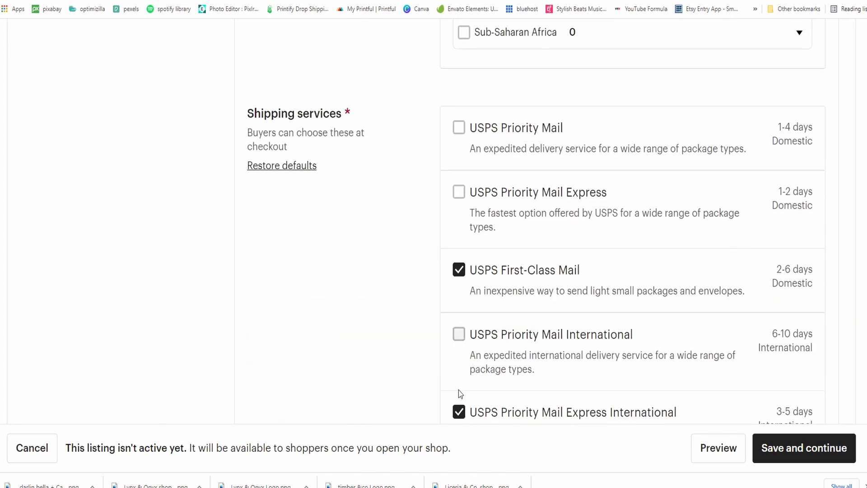
pyautogui.click(459, 412)
pyautogui.scroll(-4, 458, 409)
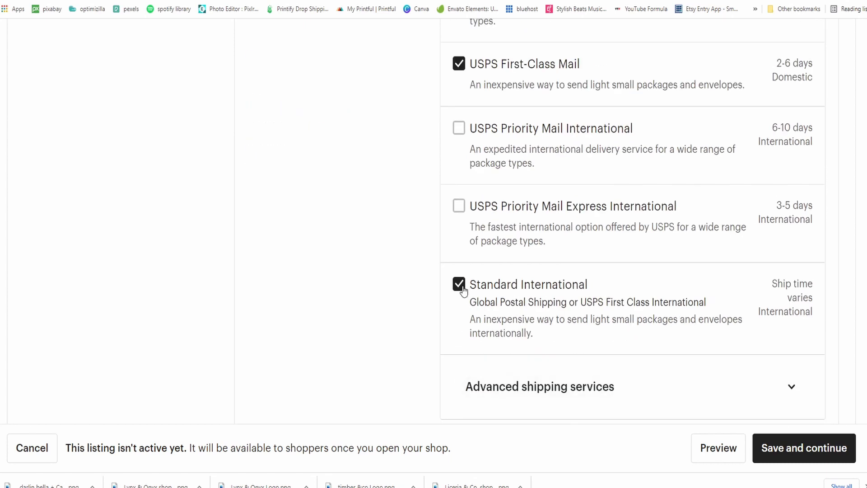
pyautogui.click(458, 284)
# Offer free domestic shipping and save the shipping options as a profile named "Printful Free Shipping".
pyautogui.scroll(-4, 713, 355)
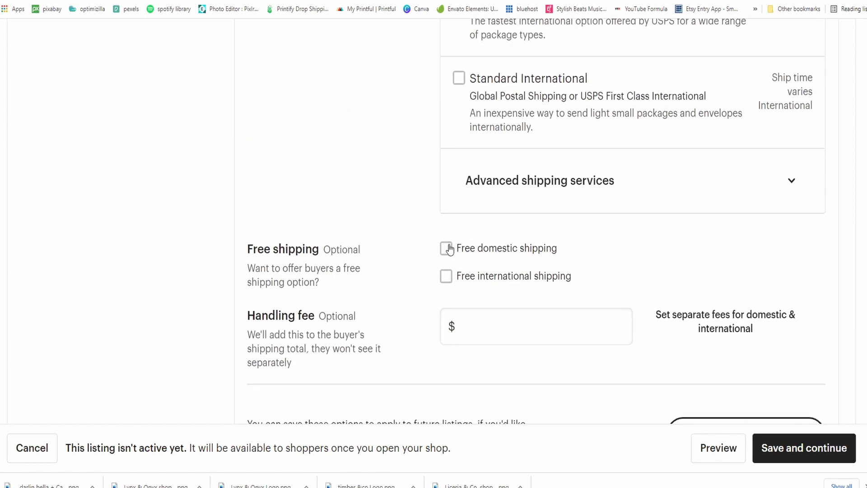
pyautogui.click(447, 248)
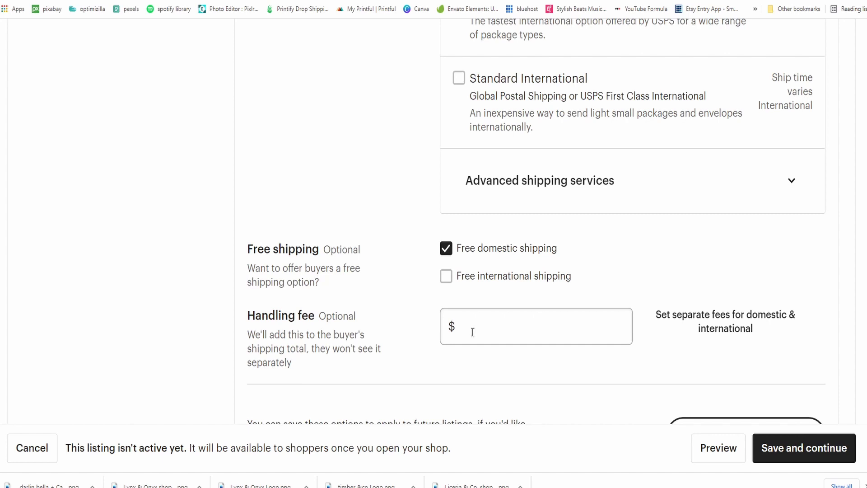
pyautogui.click(736, 234)
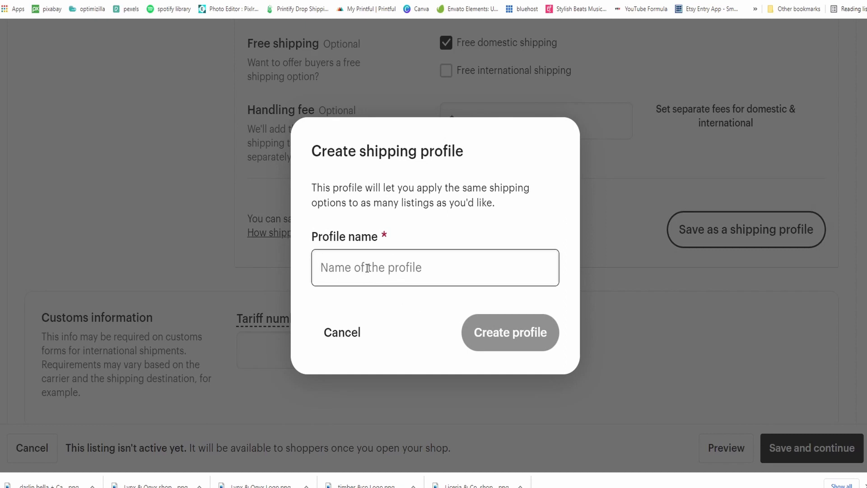
pyautogui.write('Per')
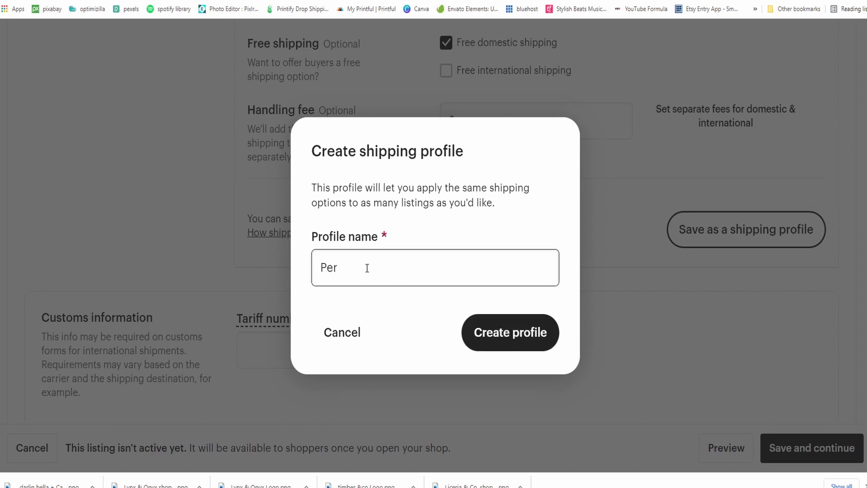
pyautogui.press('BackSpace')
pyautogui.press('BackSpace')
pyautogui.write('rintful Free Shipping')
pyautogui.click(480, 316)
# Set the packed item size to 12 in length, 2 in width and 7.5 in height, and try to save the listing.
pyautogui.click(288, 281)
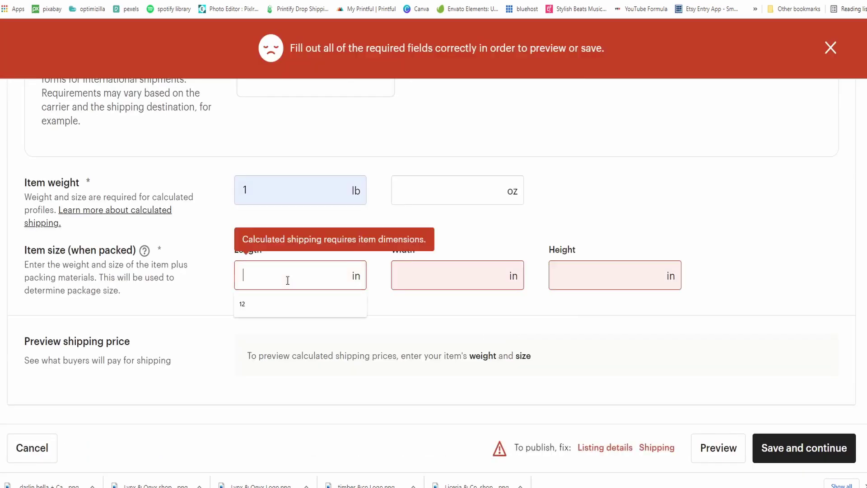
pyautogui.click(259, 308)
pyautogui.click(410, 271)
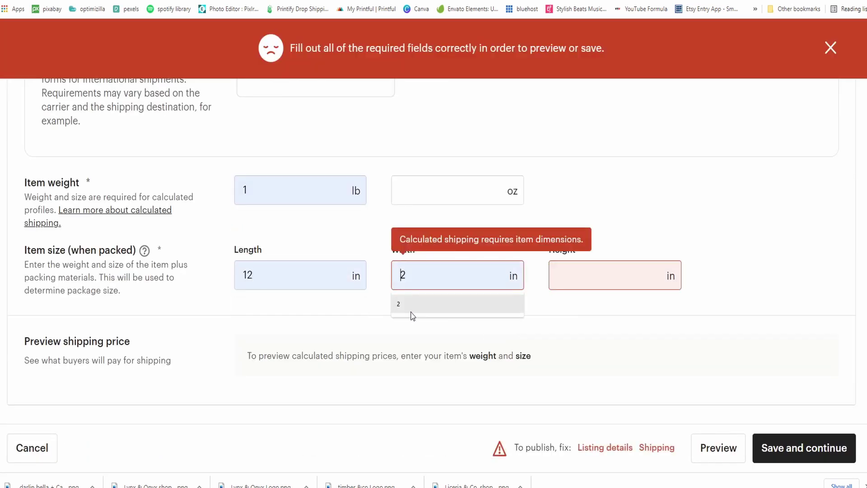
pyautogui.click(412, 312)
pyautogui.click(582, 268)
pyautogui.click(560, 313)
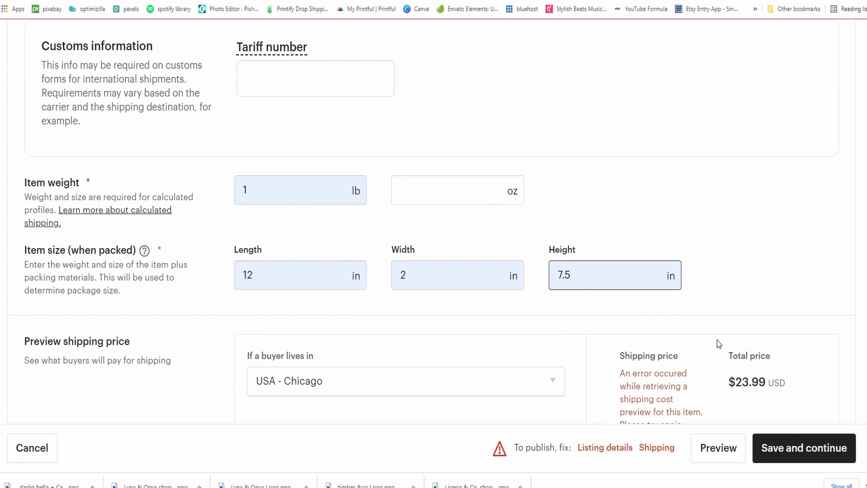
pyautogui.scroll(-2, 716, 343)
pyautogui.click(787, 456)
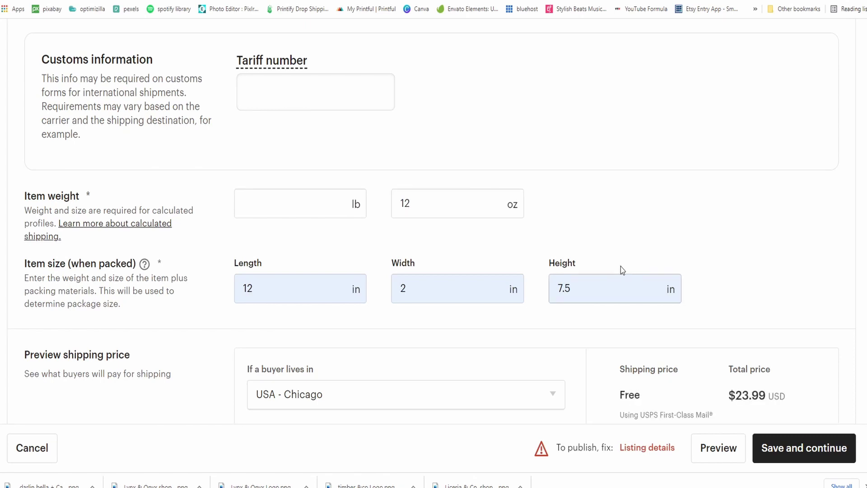
# Assign PRINTFUL as the listing's production partner and save the listing.
pyautogui.scroll(-3, 587, 266)
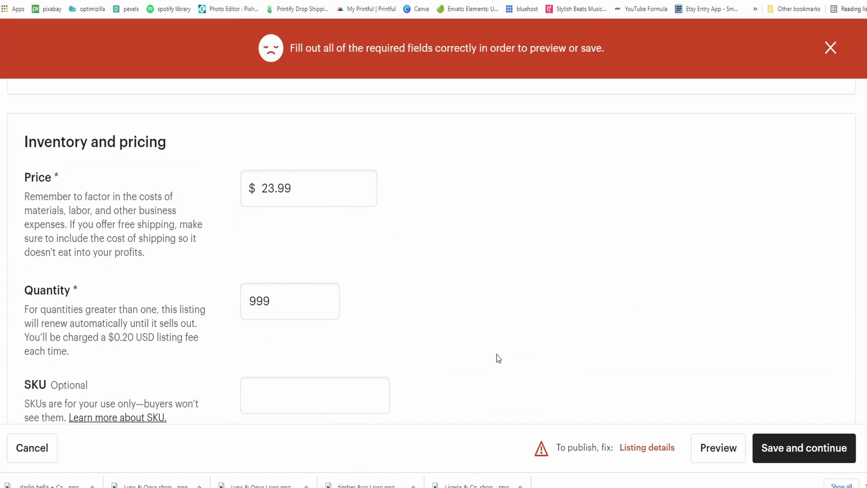
pyautogui.scroll(14, 499, 359)
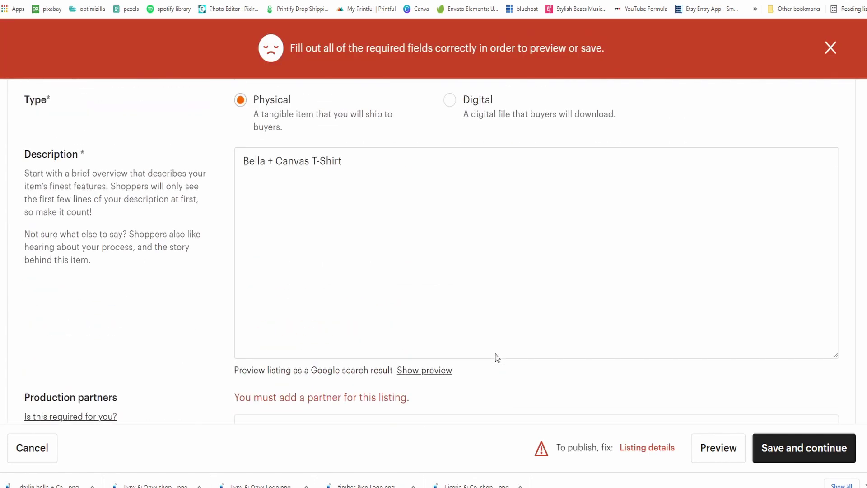
pyautogui.scroll(-3, 231, 323)
pyautogui.click(253, 294)
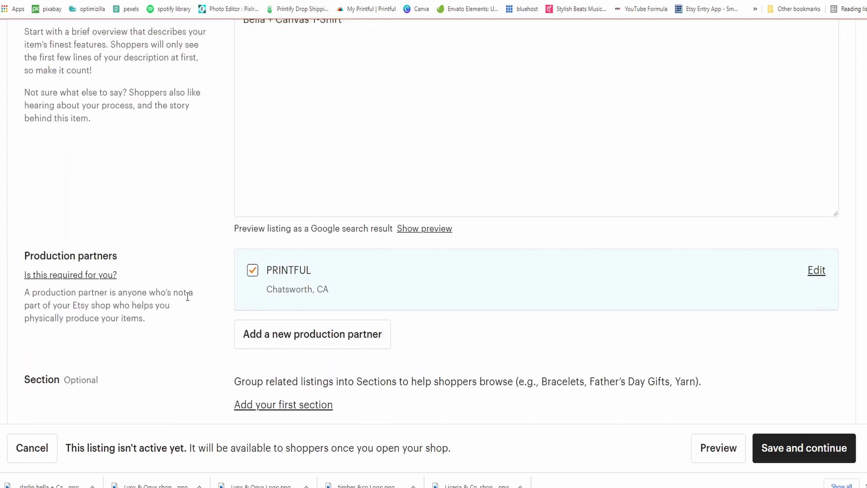
pyautogui.scroll(-20, 187, 296)
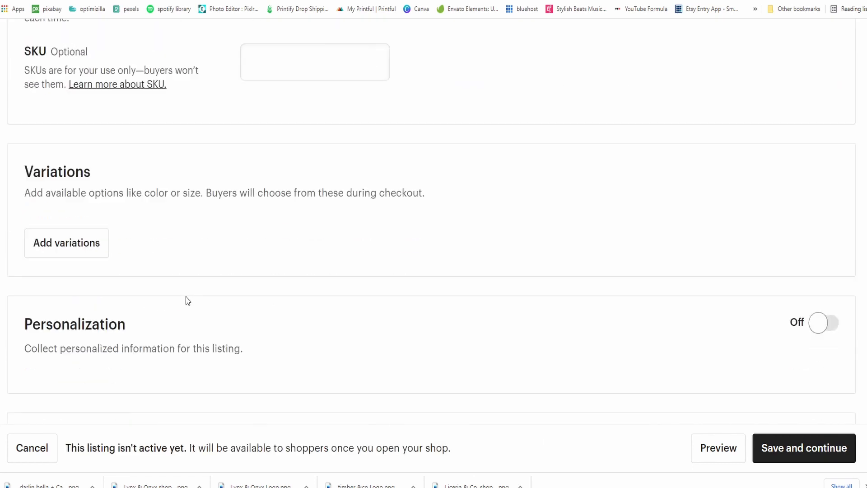
pyautogui.scroll(-5, 187, 301)
pyautogui.click(792, 448)
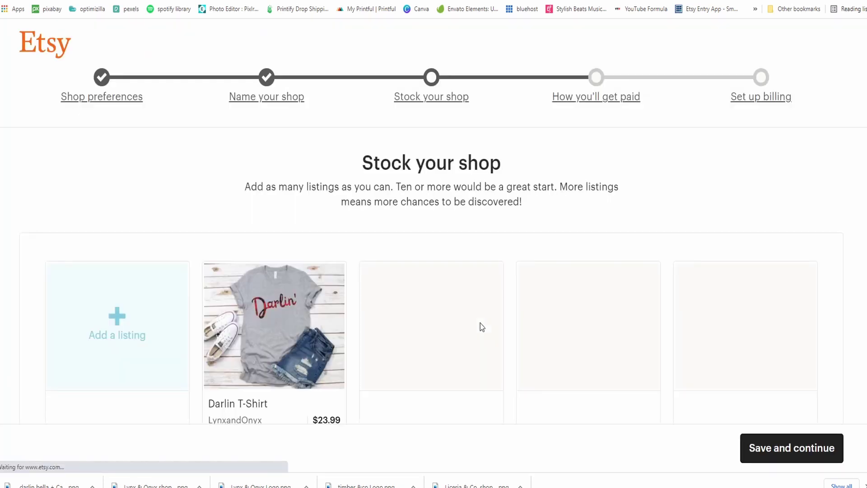
# Review the stocked Darlin T-Shirt listing, save it and continue to the payment setup.
pyautogui.scroll(-3, 265, 236)
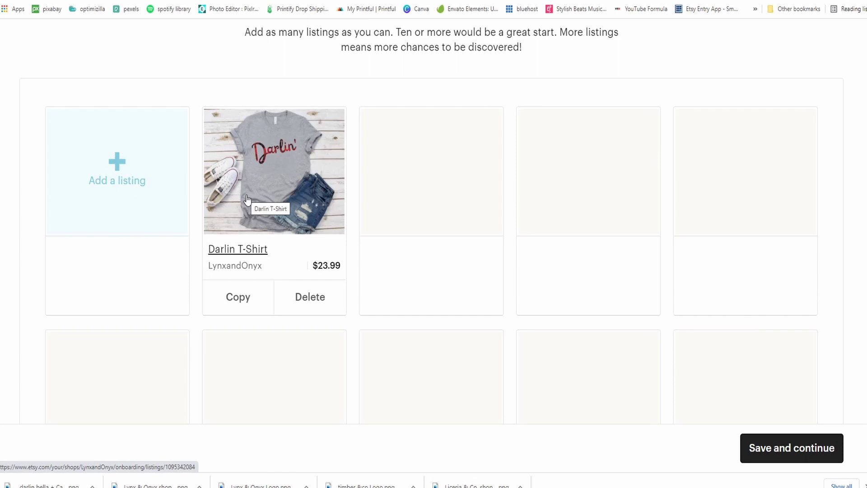
pyautogui.scroll(-3, 633, 289)
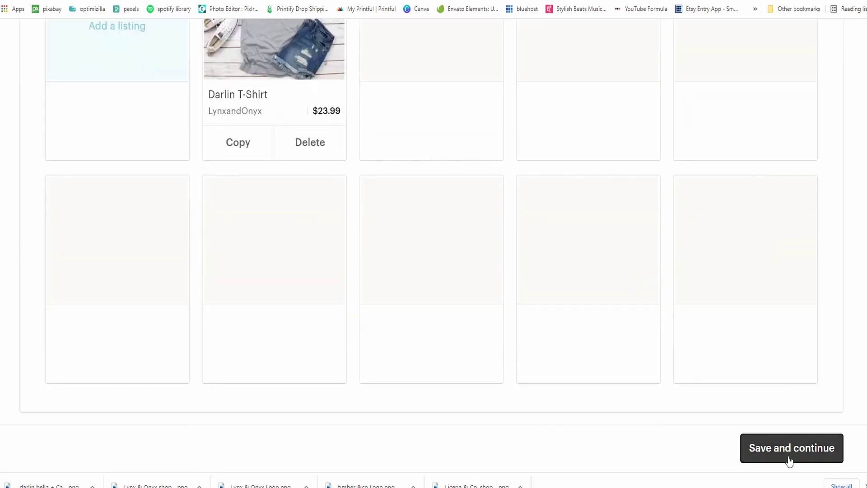
pyautogui.scroll(6, 573, 367)
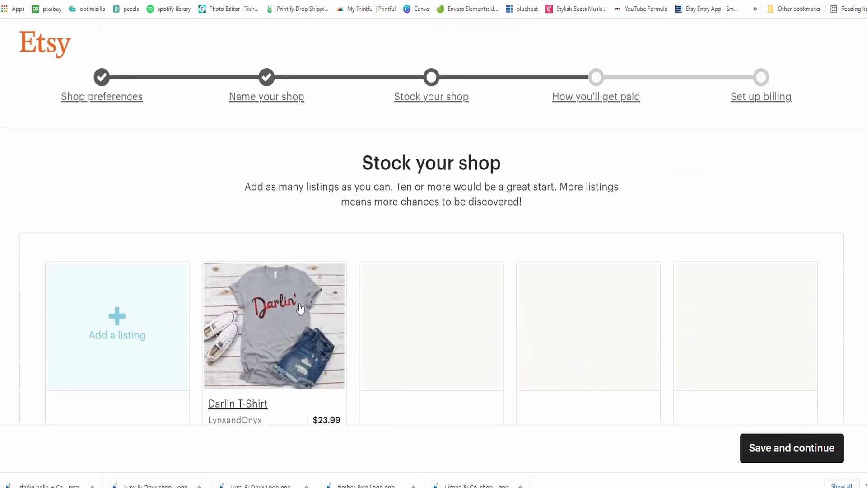
pyautogui.click(789, 458)
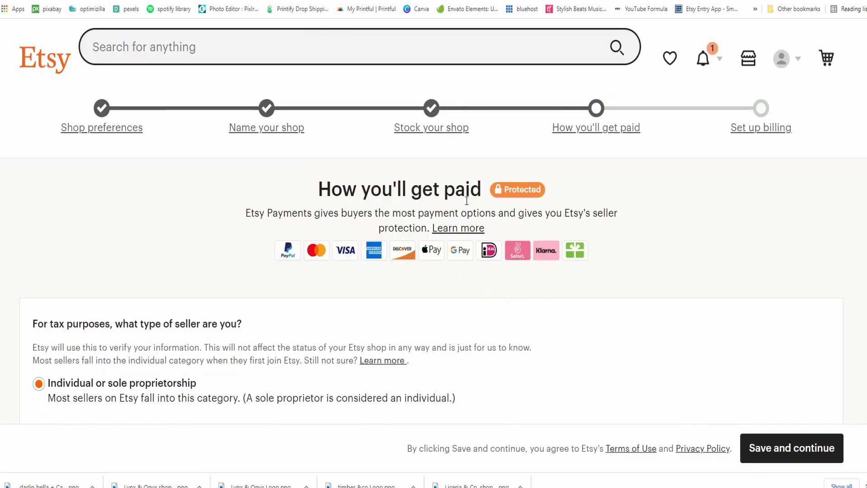
# Examine the seller type options and the personal details required from an individual seller.
pyautogui.scroll(-2, 167, 216)
pyautogui.scroll(-2, 167, 215)
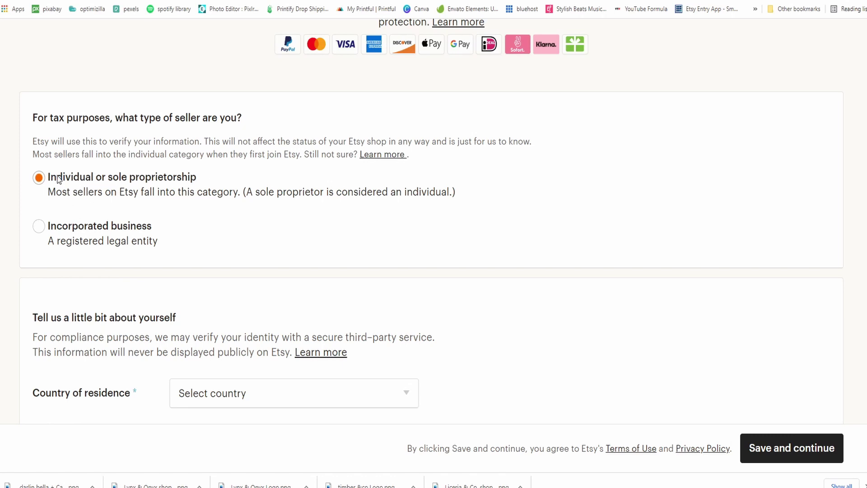
pyautogui.scroll(-5, 214, 190)
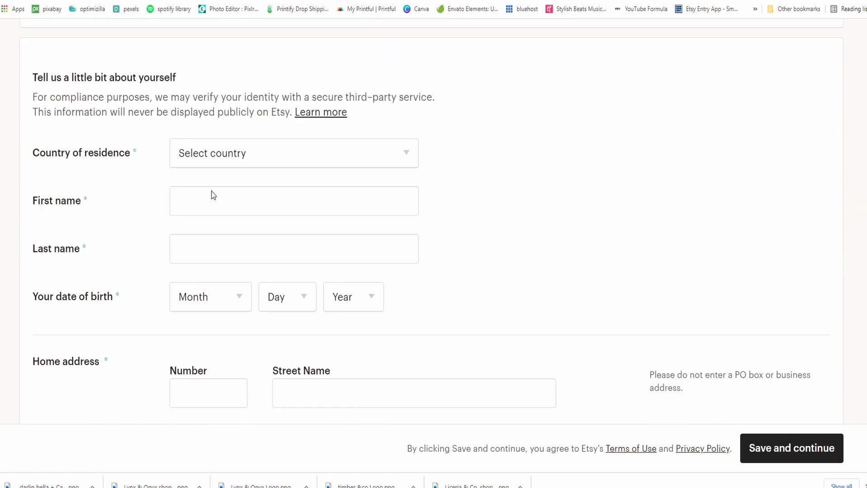
pyautogui.scroll(-8, 213, 195)
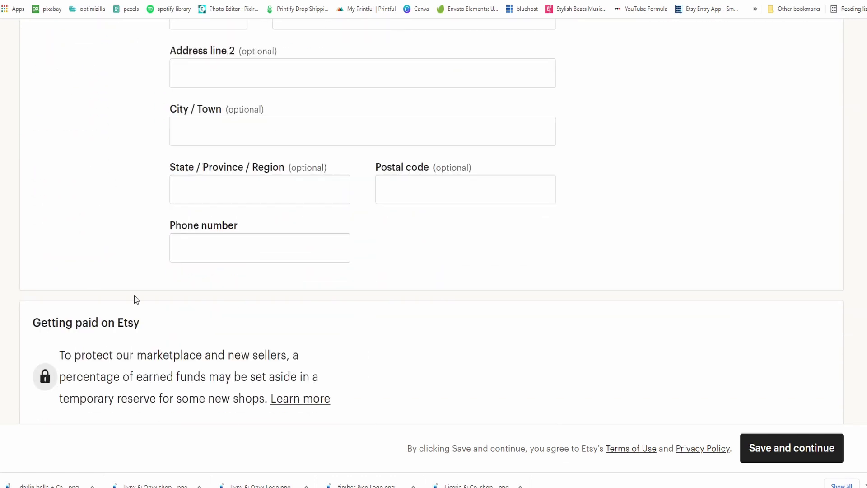
pyautogui.scroll(8, 115, 248)
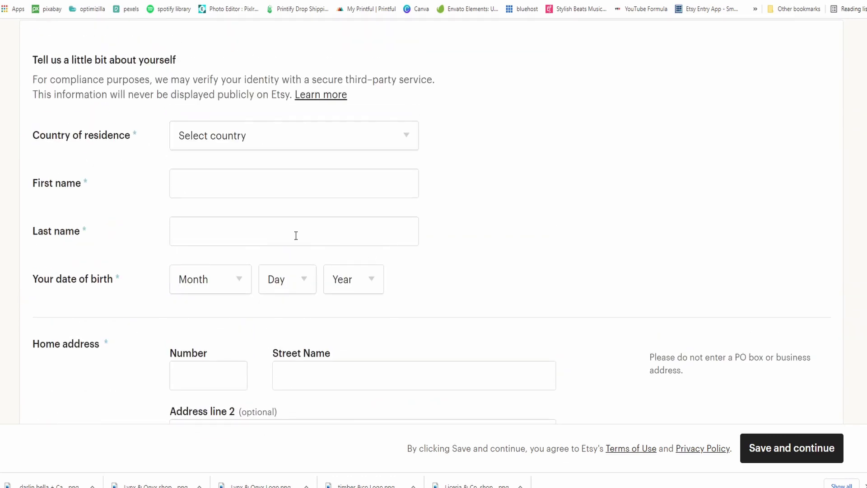
pyautogui.scroll(7, 102, 310)
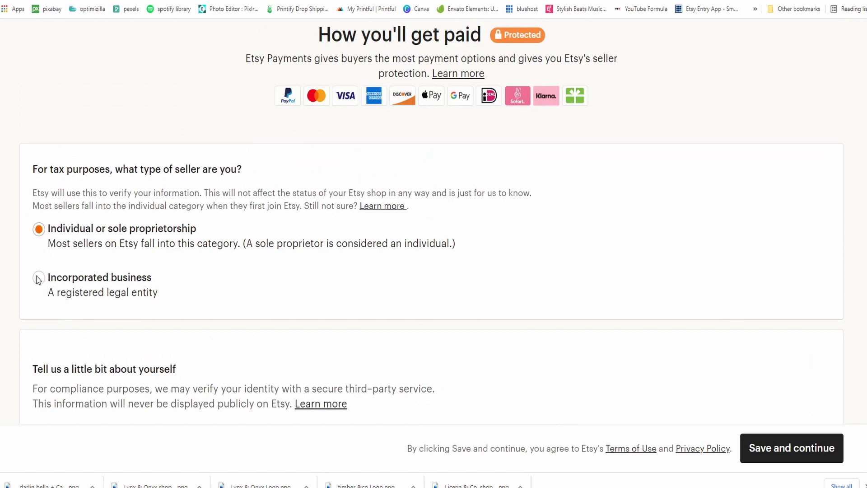
# Switch the seller type to Incorporated business and examine the business details it requires.
pyautogui.click(38, 277)
pyautogui.scroll(-12, 132, 300)
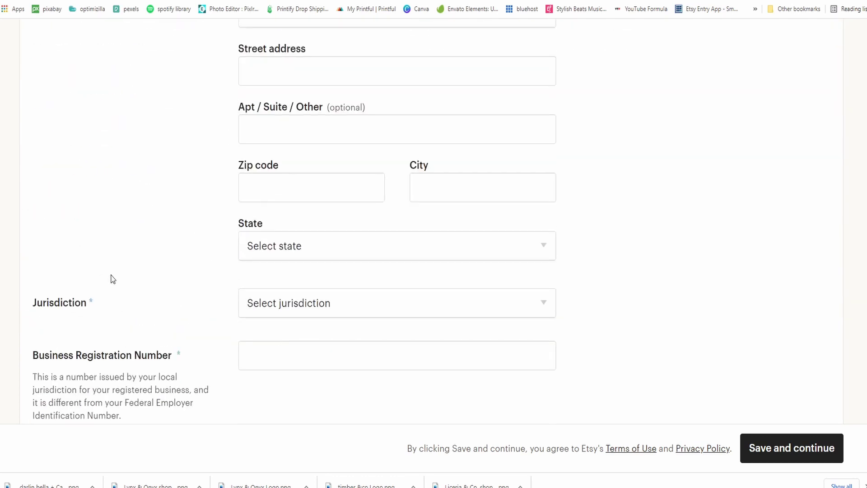
pyautogui.scroll(-4, 113, 279)
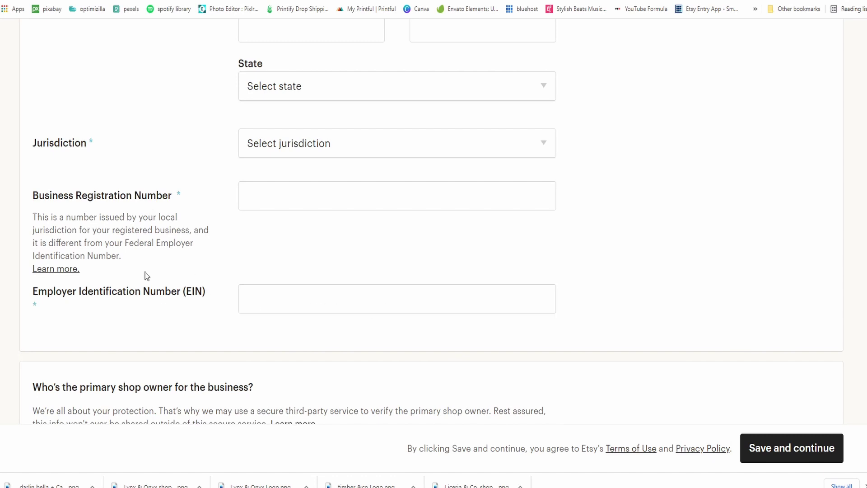
pyautogui.scroll(11, 161, 281)
pyautogui.scroll(4, 158, 257)
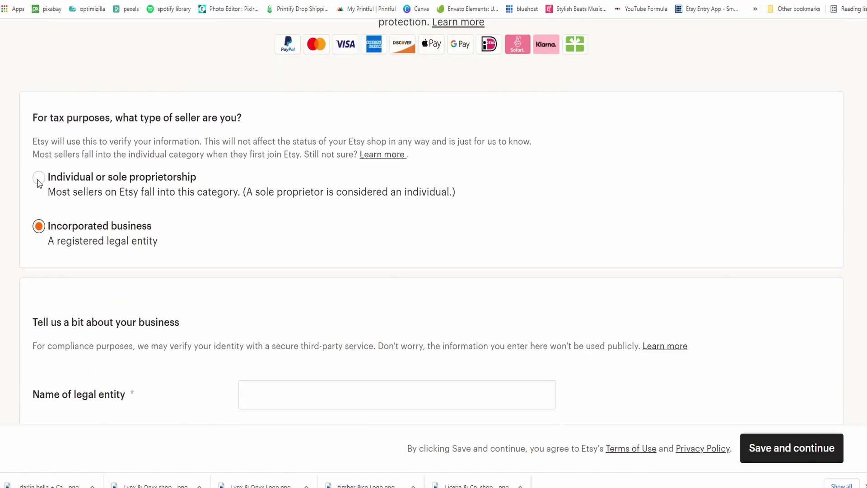
# Set the seller type to Individual or sole proprietorship and review the personal details form.
pyautogui.click(38, 182)
pyautogui.scroll(-4, 207, 232)
pyautogui.scroll(4, 115, 198)
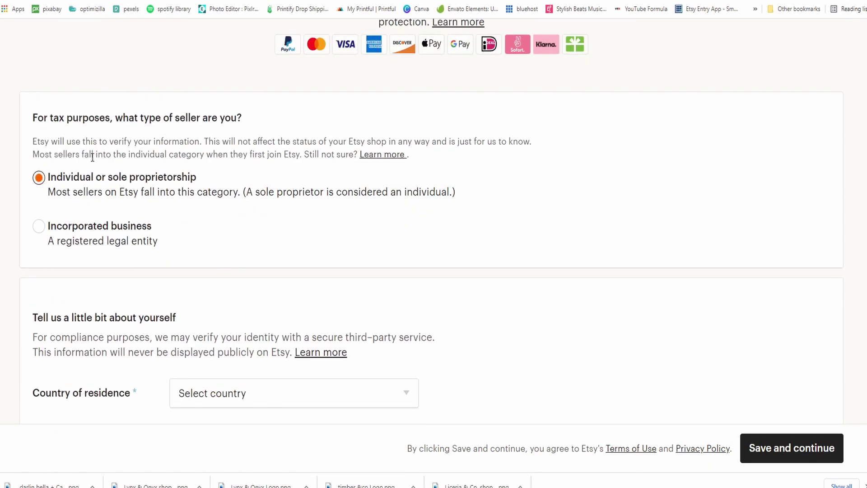
pyautogui.scroll(-4, 191, 217)
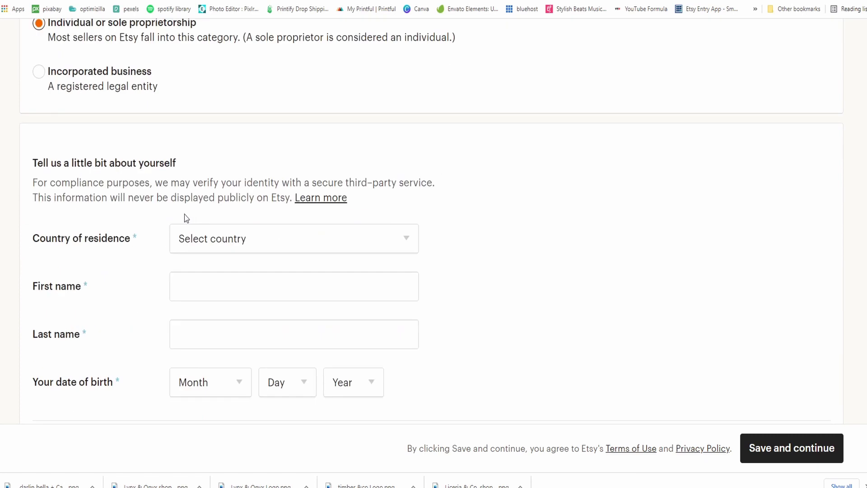
pyautogui.scroll(-4, 184, 219)
pyautogui.scroll(5, 184, 269)
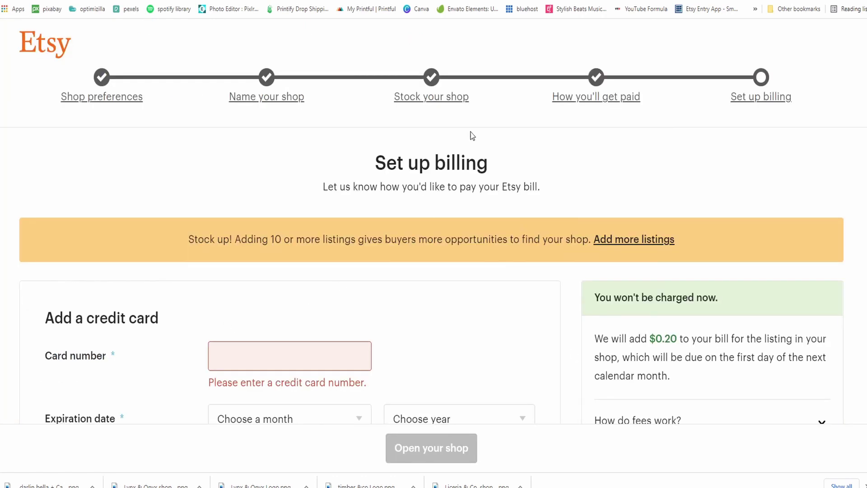
# Examine the credit card and billing address fields in the billing setup.
pyautogui.scroll(-5, 304, 253)
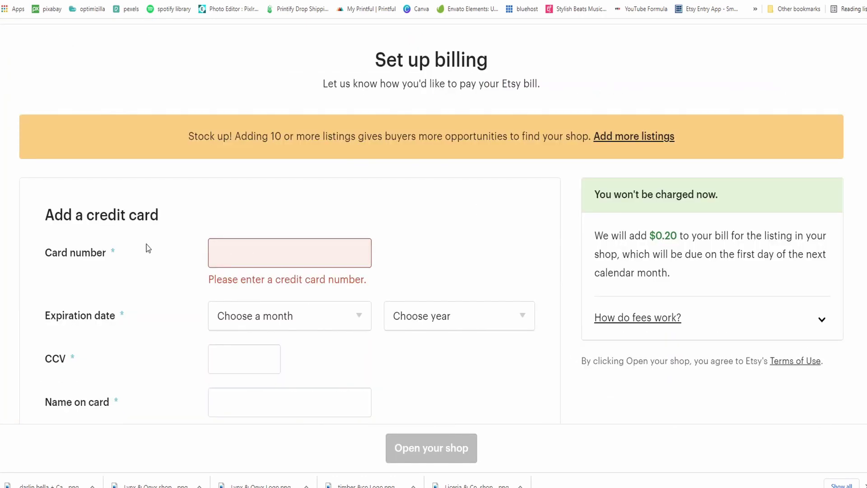
pyautogui.scroll(-8, 270, 260)
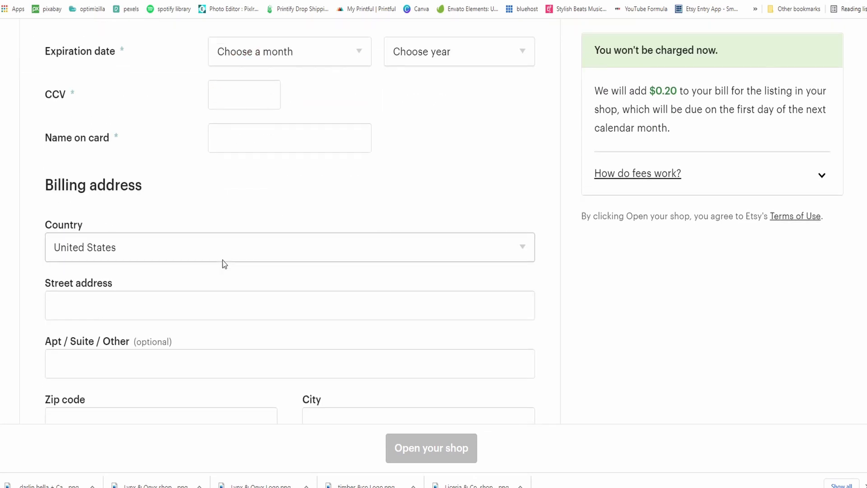
pyautogui.scroll(12, 217, 260)
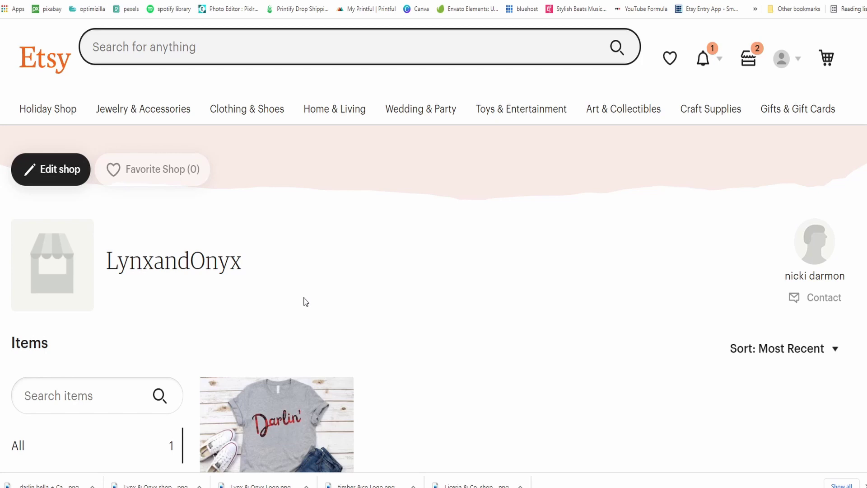
# Start editing the LynxandOnyx shop and choose the Big Banner style for its banner.
pyautogui.click(68, 169)
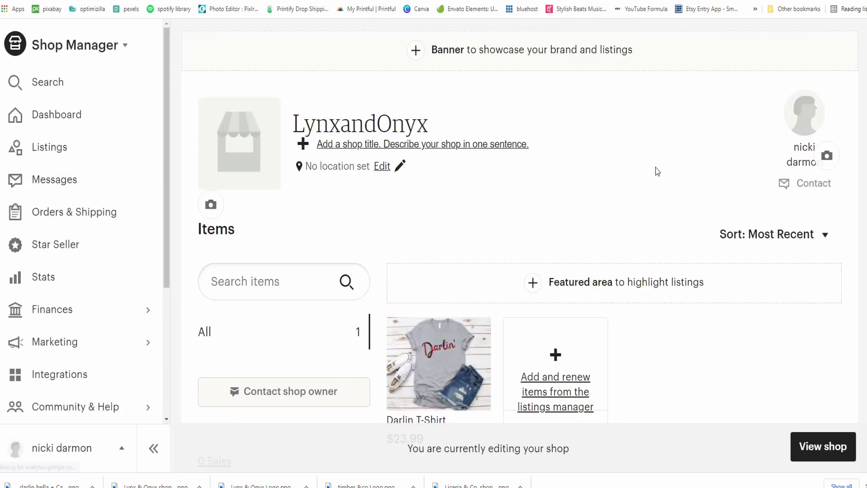
pyautogui.click(411, 60)
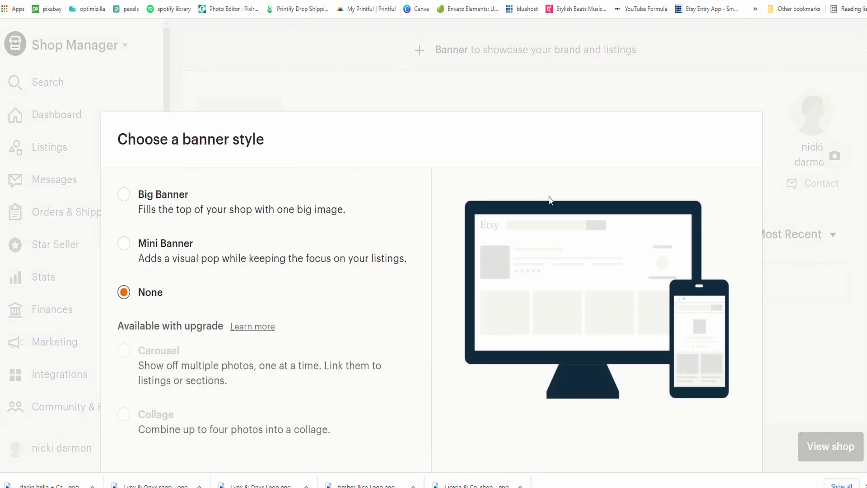
pyautogui.click(123, 194)
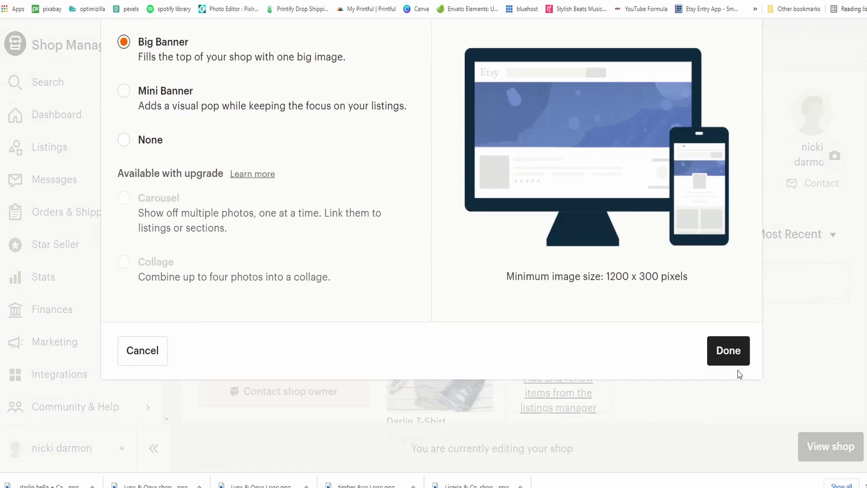
pyautogui.click(725, 350)
# Upload the Lynx & Onyx Apparel and Gifts image as the shop banner and save it.
pyautogui.click(526, 134)
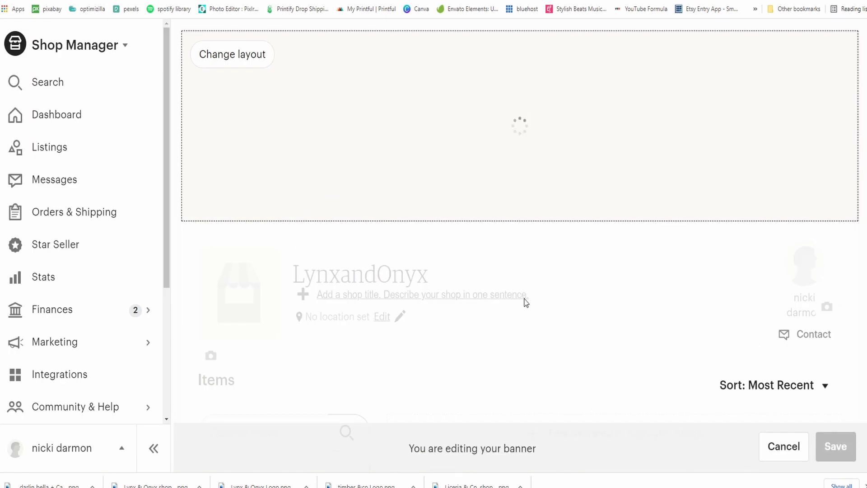
pyautogui.scroll(-2, 264, 321)
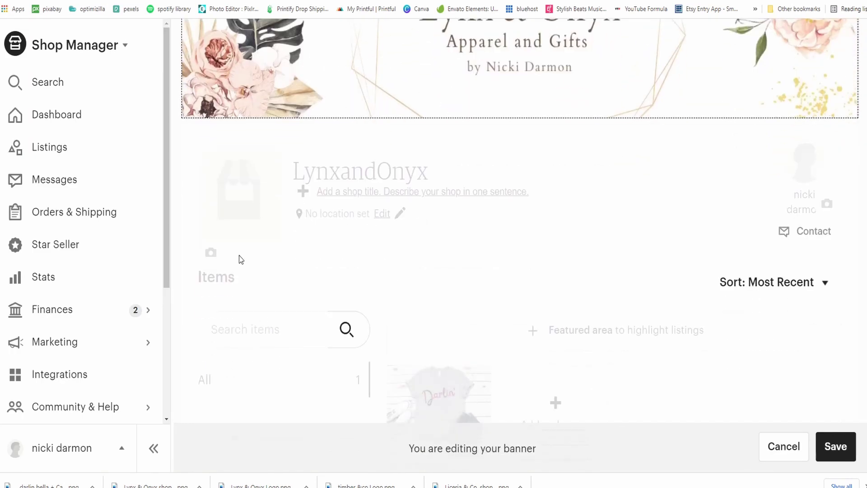
pyautogui.scroll(2, 567, 291)
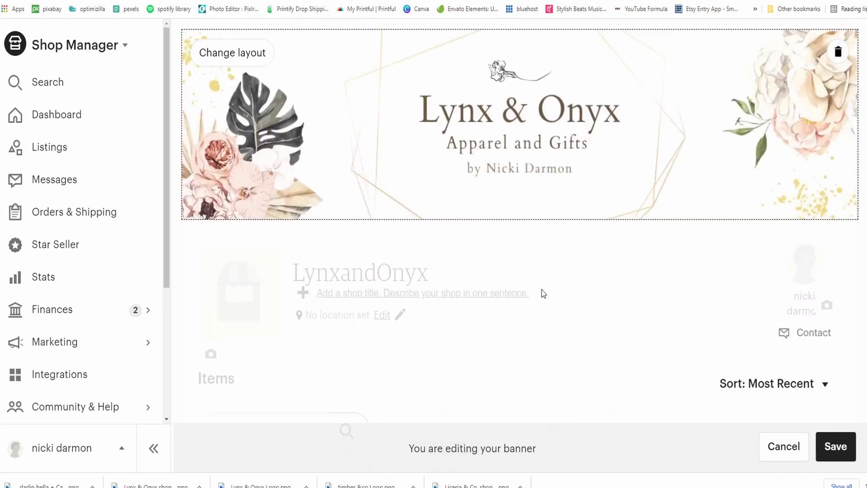
pyautogui.click(836, 445)
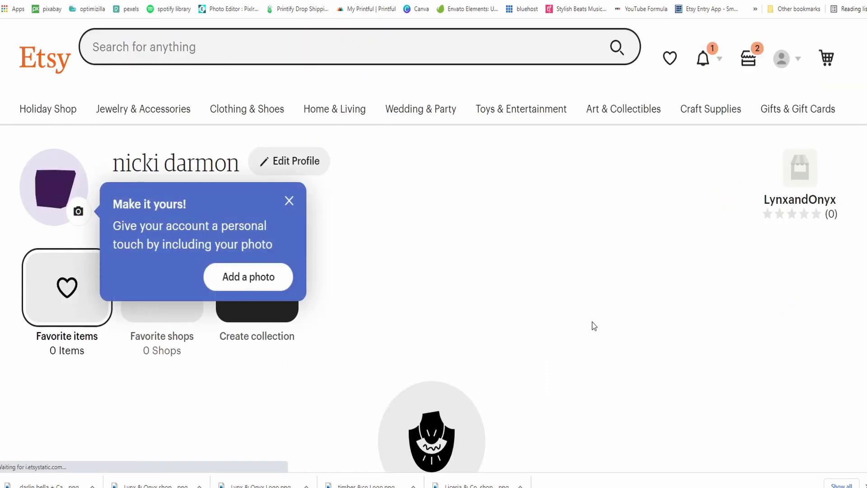
# Edit the public profile and choose the Lynx & Onyx logo file as the profile picture.
pyautogui.click(264, 160)
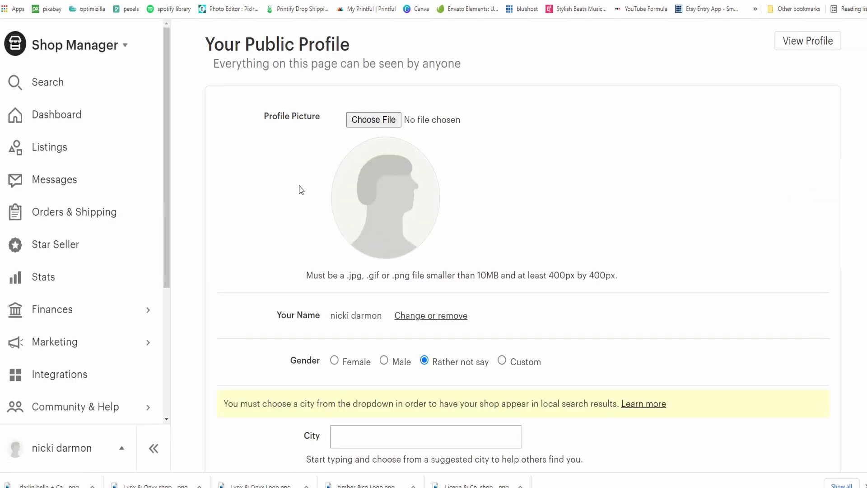
pyautogui.click(385, 120)
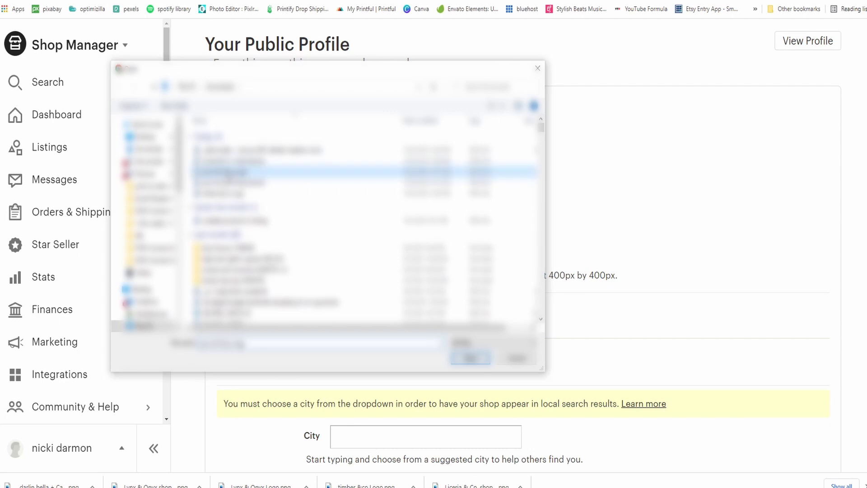
pyautogui.click(470, 358)
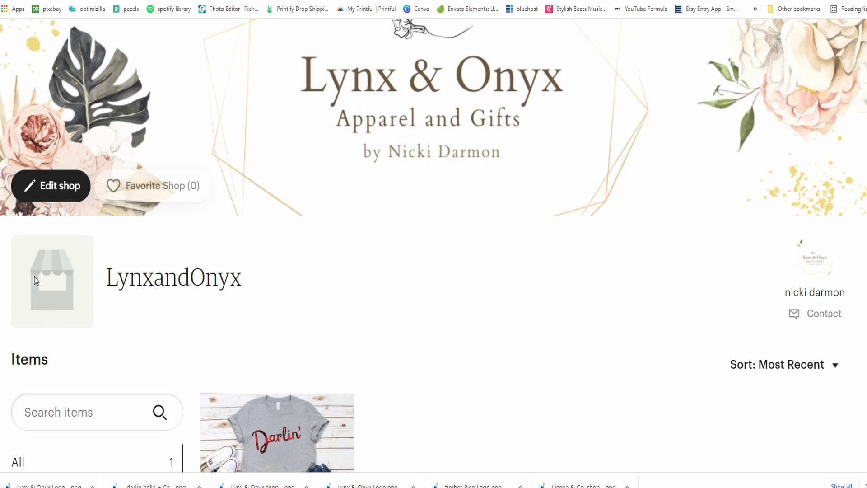
# Upload the Lynx & Onyx logo as the shop icon, keep the crop and accept the result.
pyautogui.click(63, 186)
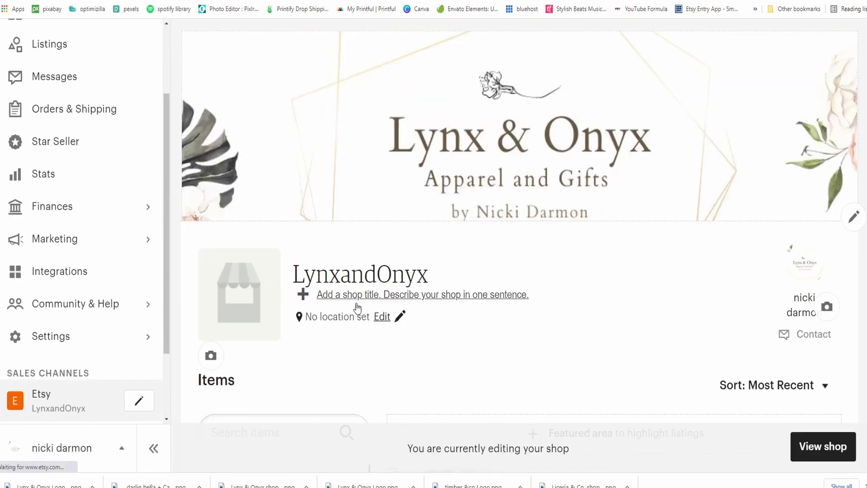
pyautogui.click(215, 360)
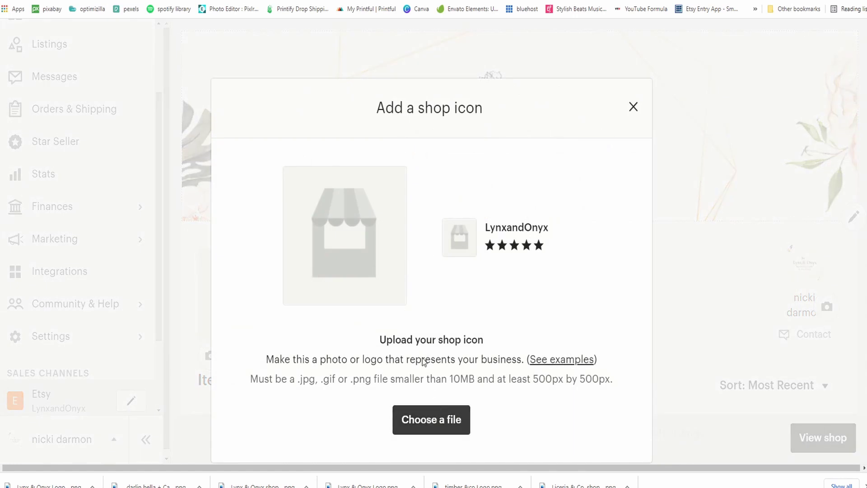
pyautogui.click(429, 417)
pyautogui.click(241, 172)
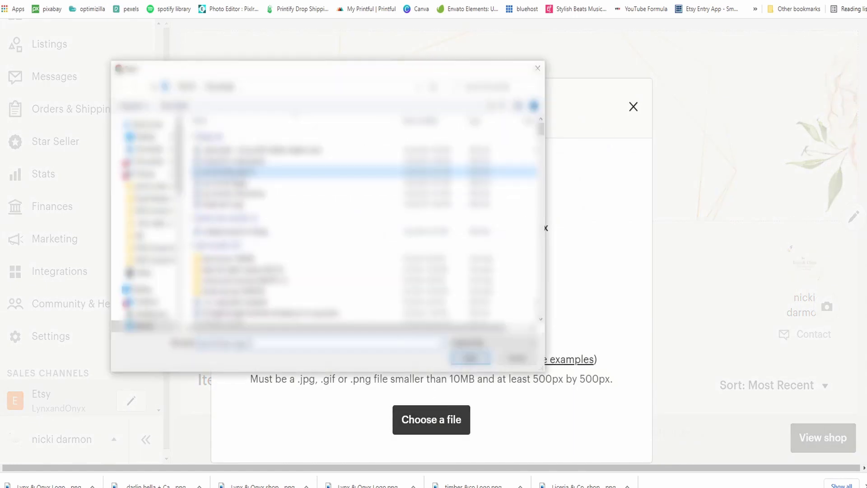
pyautogui.click(470, 358)
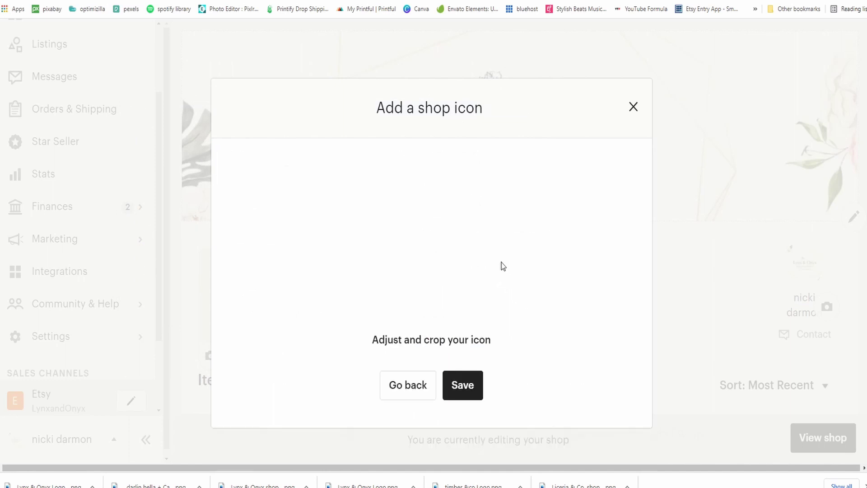
pyautogui.click(462, 384)
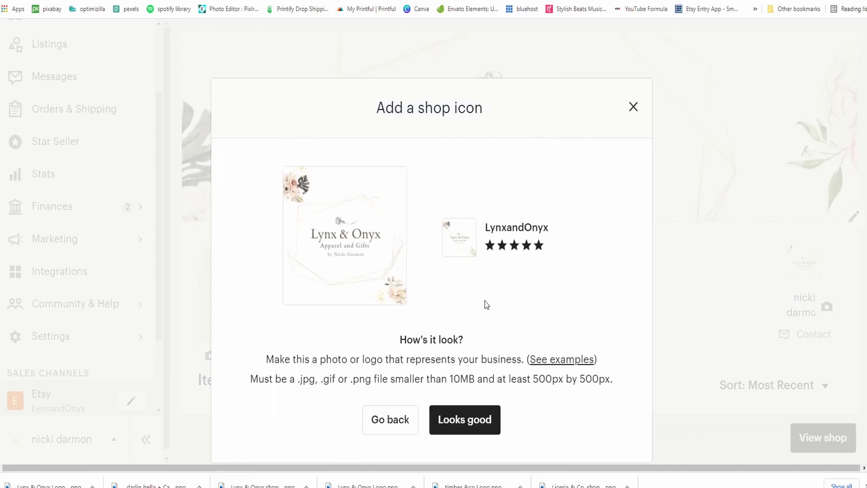
pyautogui.click(472, 420)
# Add a shop announcement starting "On October 1st 2021 the postmaster general announced that there will be extended shipping times for USPS mail service. Due".
pyautogui.scroll(-7, 452, 316)
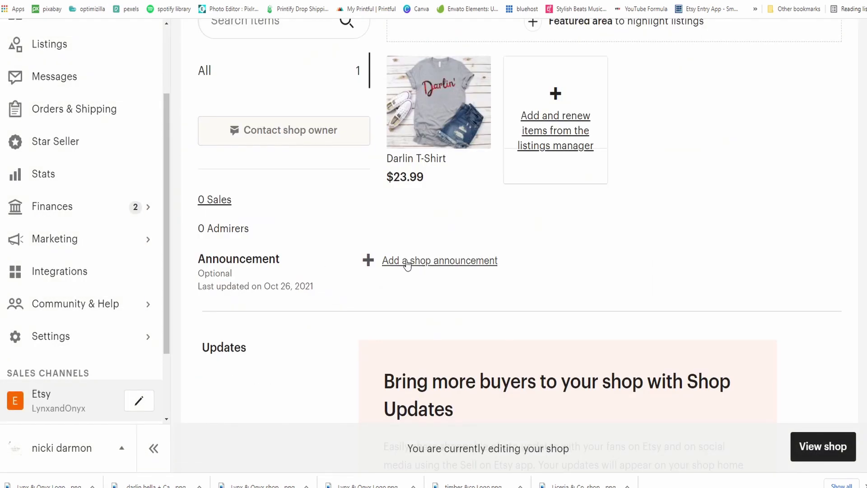
pyautogui.click(407, 265)
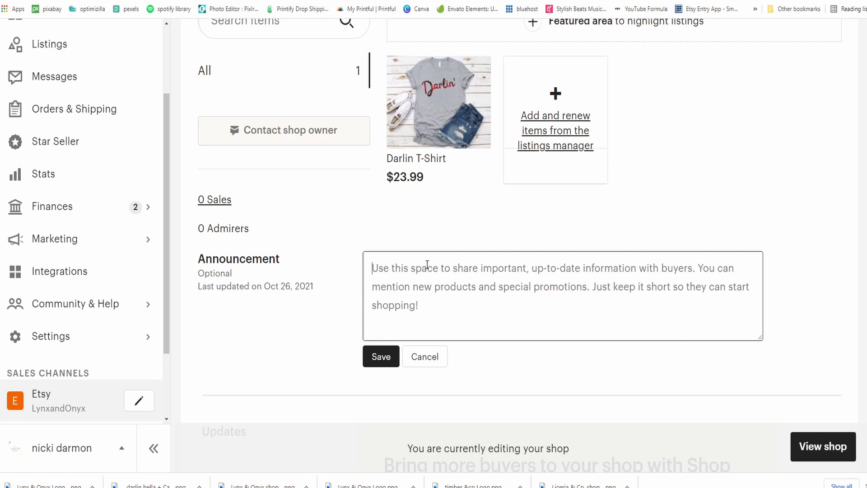
pyautogui.write('On Oct')
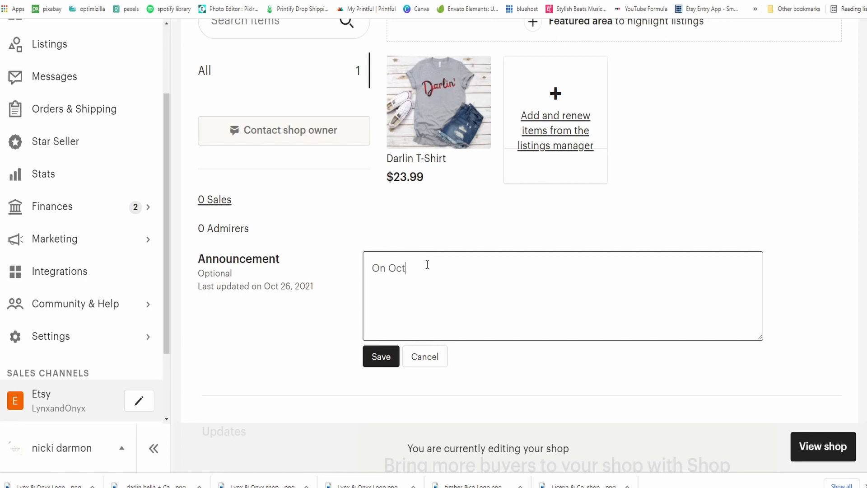
pyautogui.write('ober 1st 2021 the post')
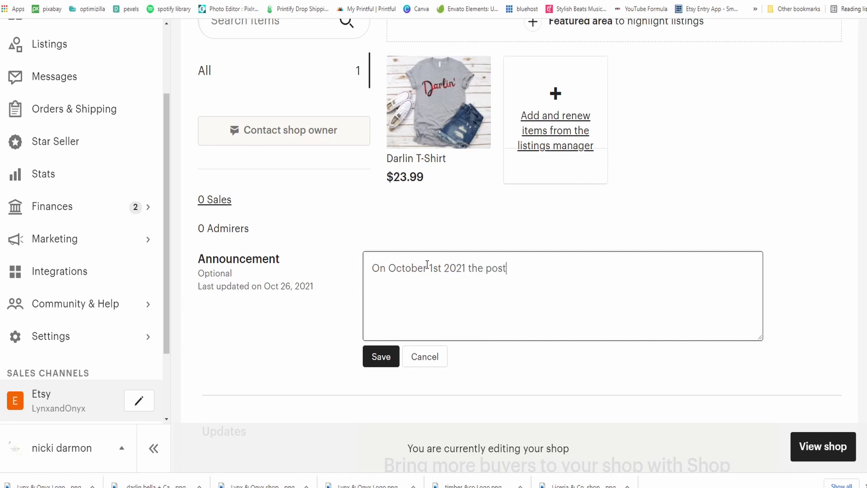
pyautogui.write('master generall')
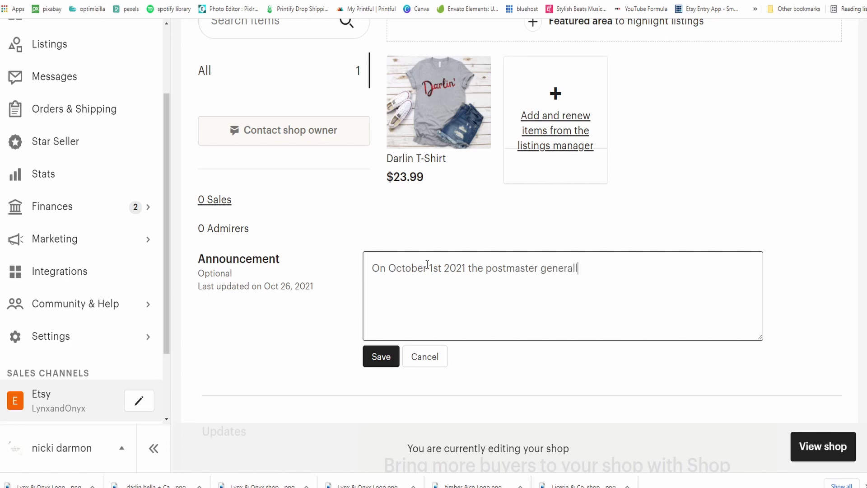
pyautogui.press('BackSpace')
pyautogui.write('announced that')
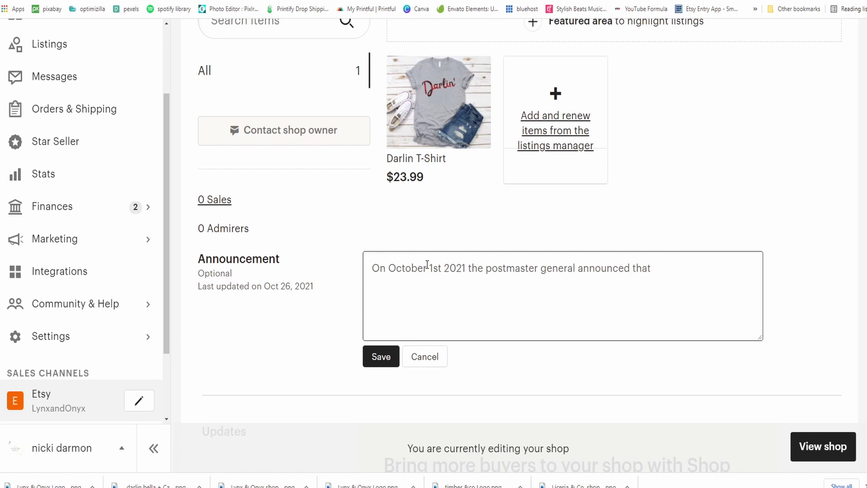
pyautogui.write(' there will be extent')
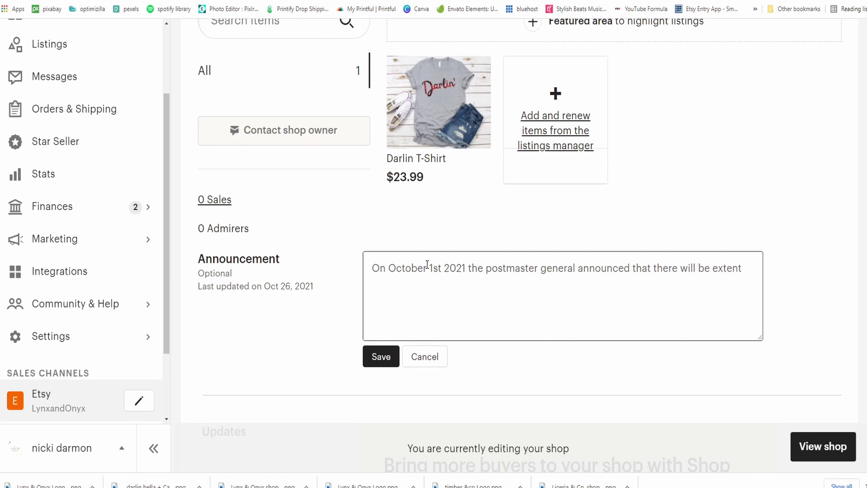
pyautogui.press('BackSpace')
pyautogui.write('ded')
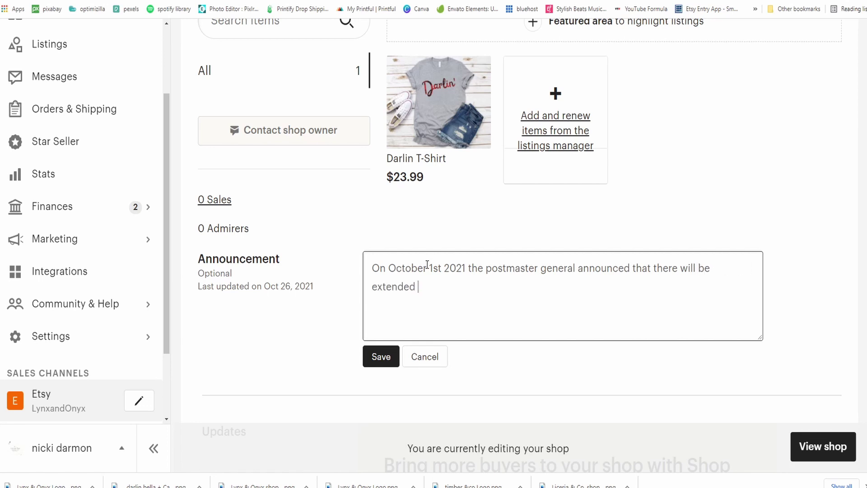
pyautogui.write(' shipping times for ')
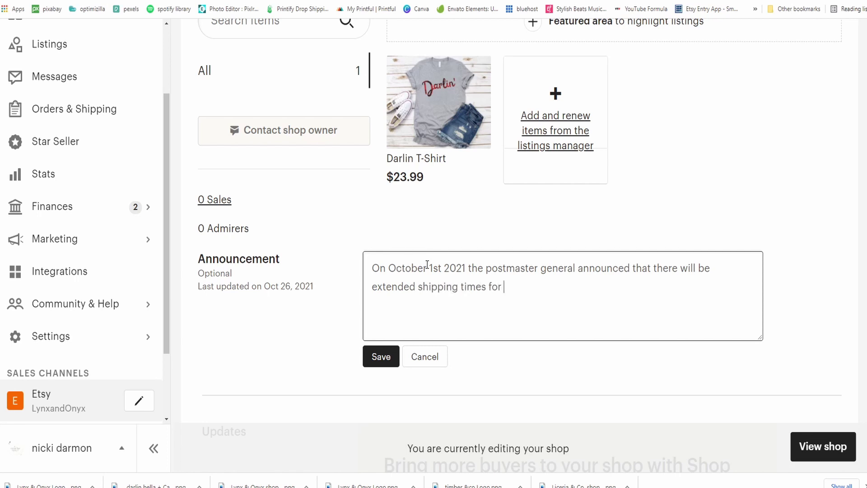
pyautogui.write('USPS mail service. Due')
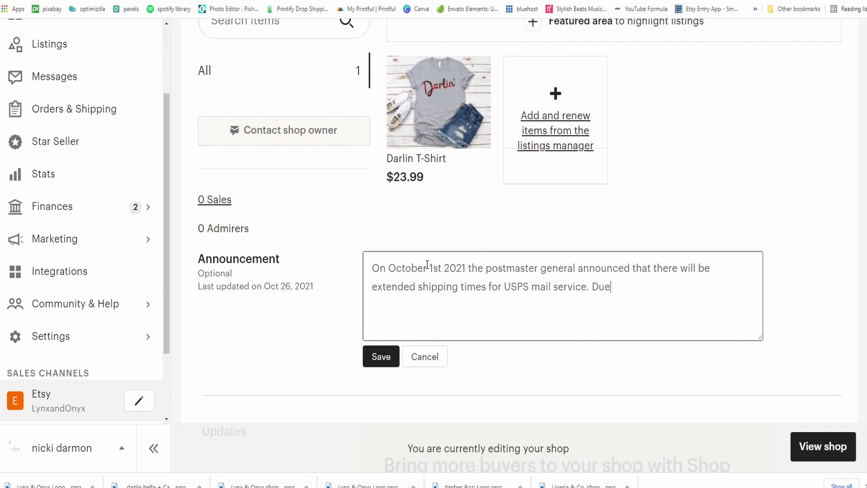
# Continue the announcement with "to this change in policy and an increase in demand on shipping during the holiday season we".
pyautogui.write(' to this change in policy and ')
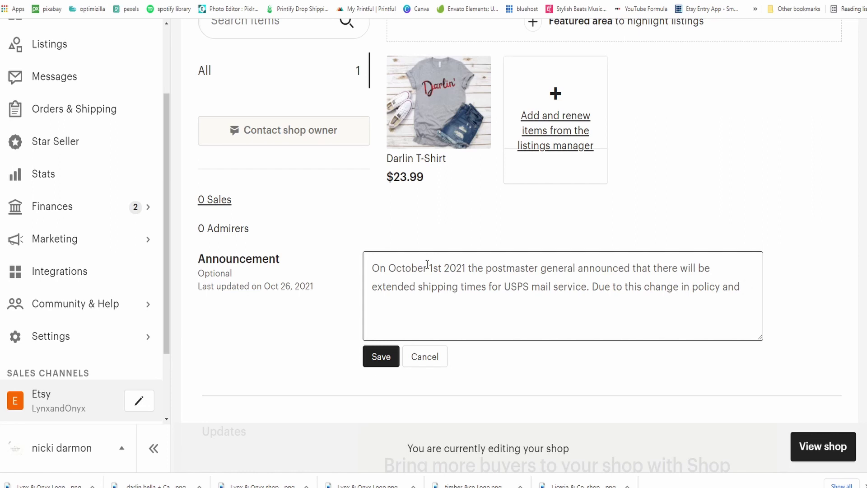
pyautogui.write('an increase in deman')
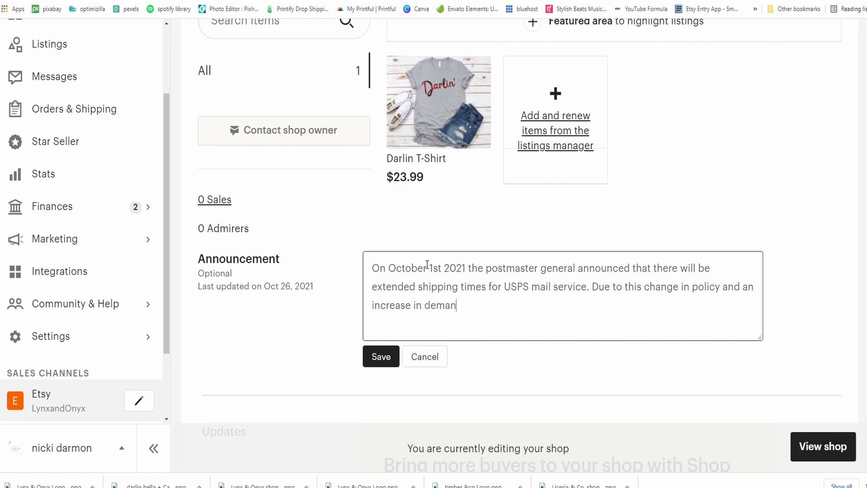
pyautogui.write('d on shipping during the h')
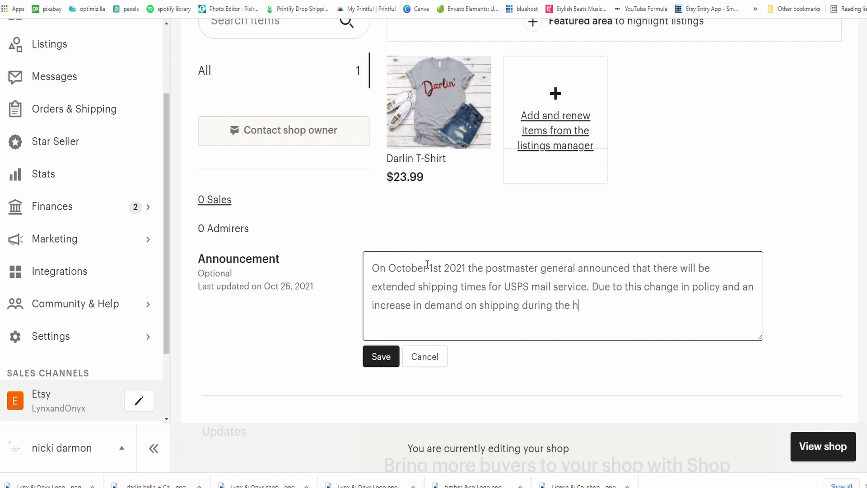
pyautogui.write('oliday season we ')
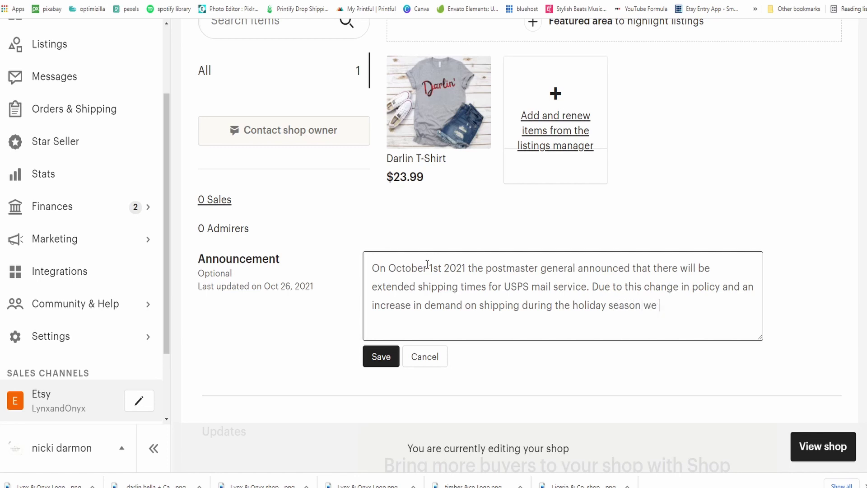
# Finish the announcement with "ask that you make your purchases far enough in advance to account for these possible delays." and save it.
pyautogui.write('ask that you')
pyautogui.write('make your ')
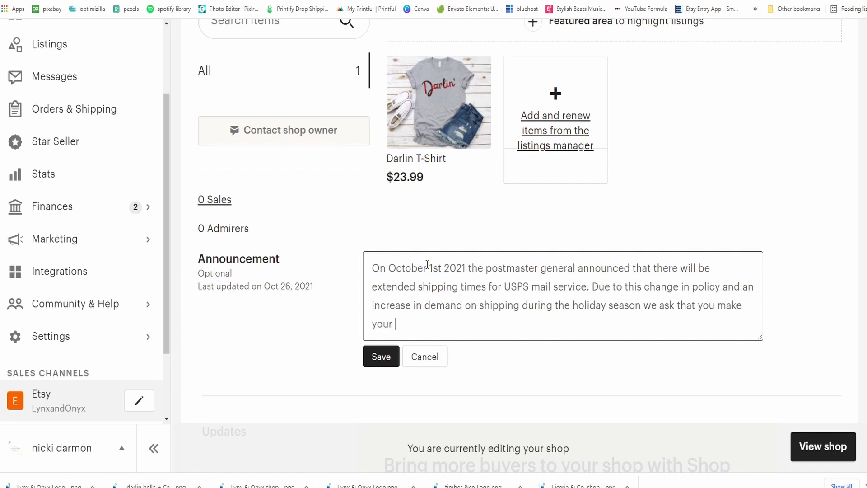
pyautogui.write('purchases far enoug')
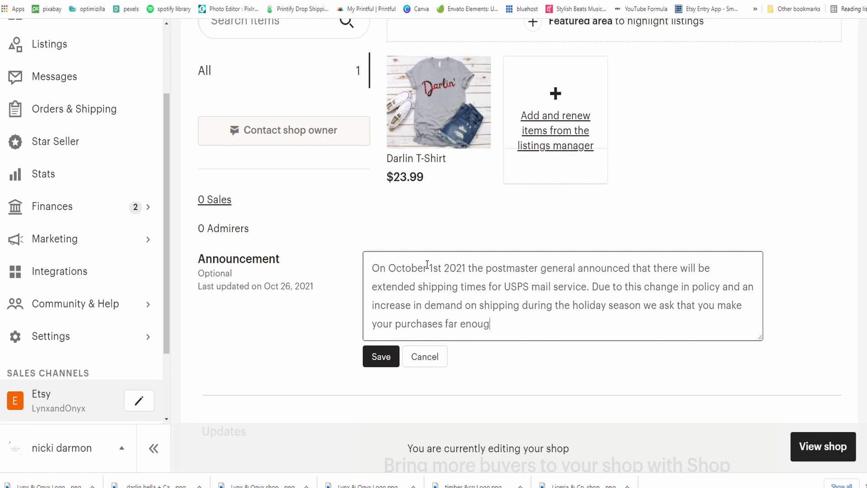
pyautogui.write('h in advance to acc')
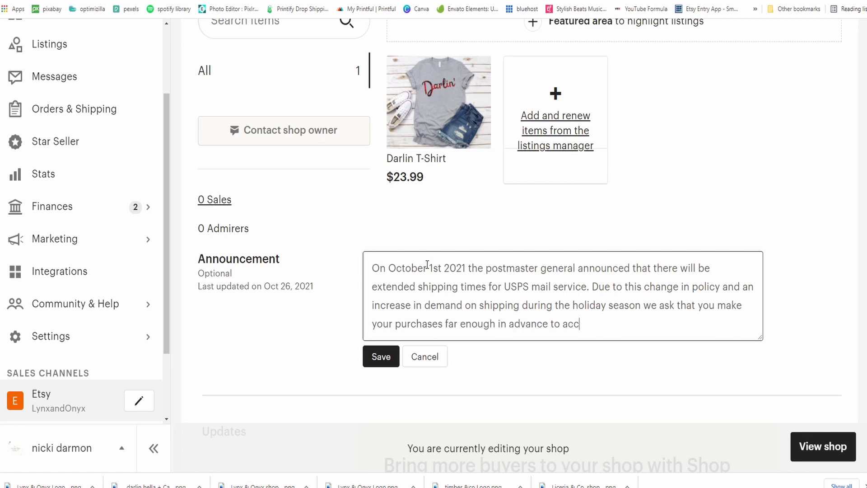
pyautogui.write('ount for these dposs')
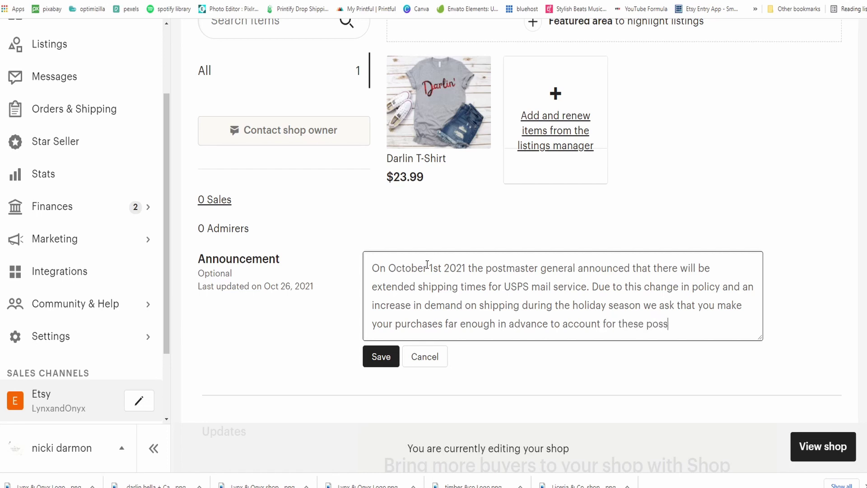
pyautogui.write('ible delays.')
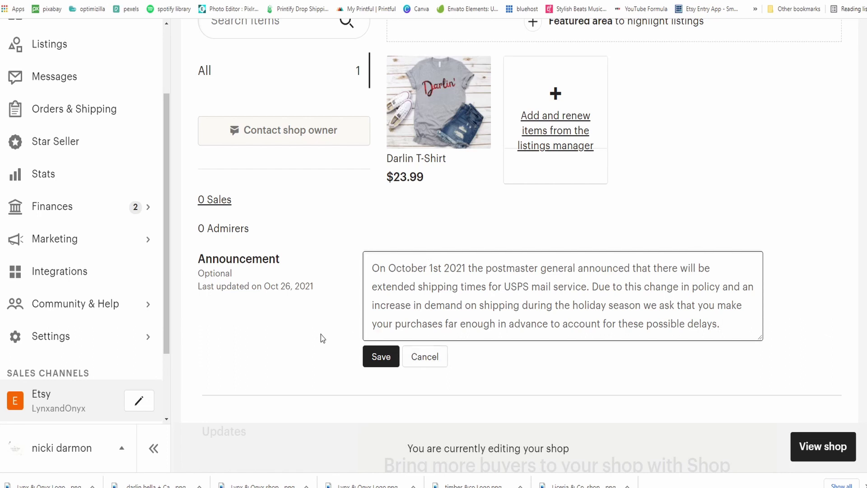
pyautogui.click(383, 359)
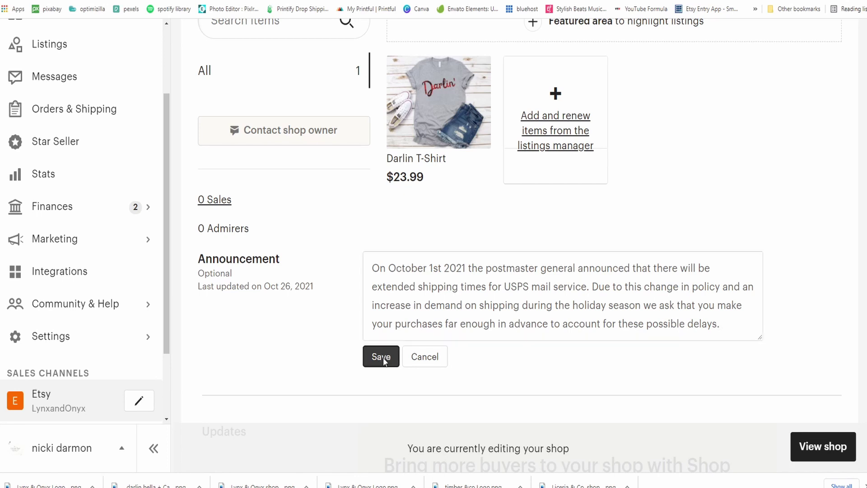
# Review the shop page's Updates, About, Around the web, Shop members and Shop policies sections.
pyautogui.scroll(-5, 305, 335)
pyautogui.scroll(-3, 305, 335)
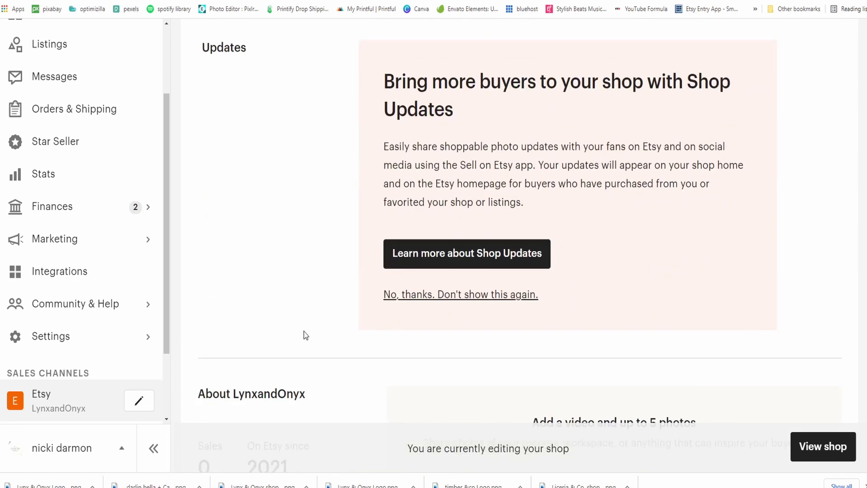
pyautogui.scroll(-10, 304, 335)
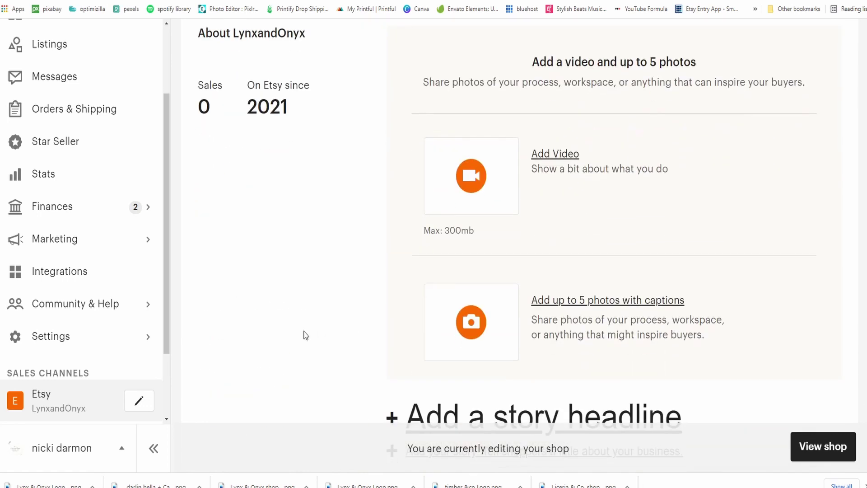
pyautogui.scroll(-1, 305, 335)
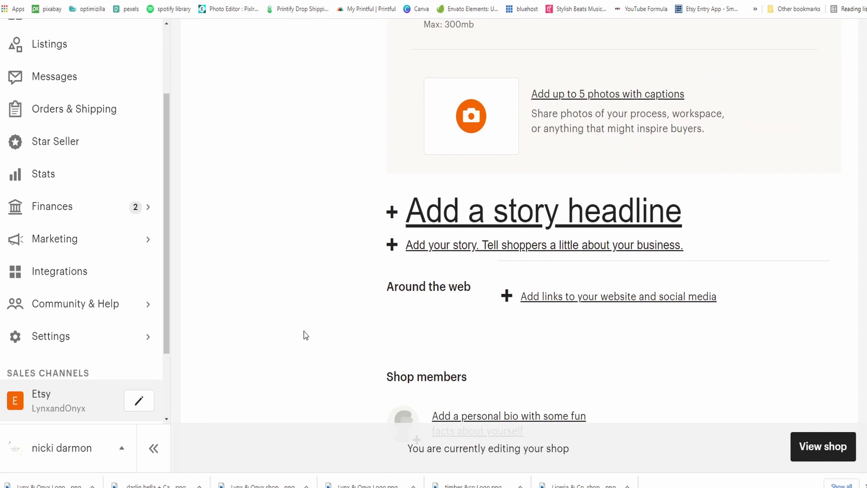
pyautogui.scroll(-2, 397, 311)
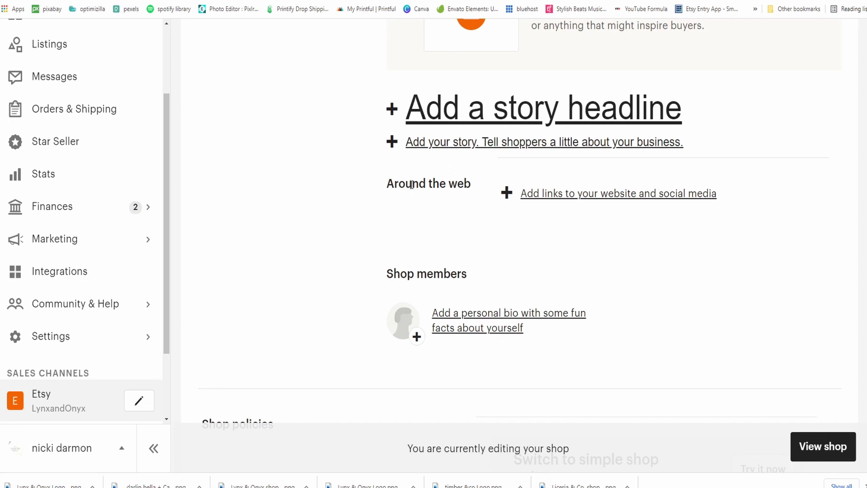
pyautogui.scroll(-3, 404, 284)
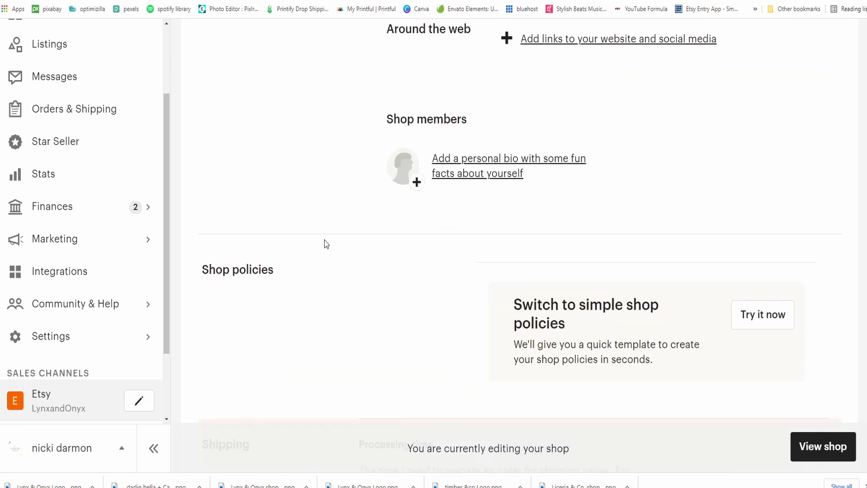
pyautogui.scroll(1, 334, 244)
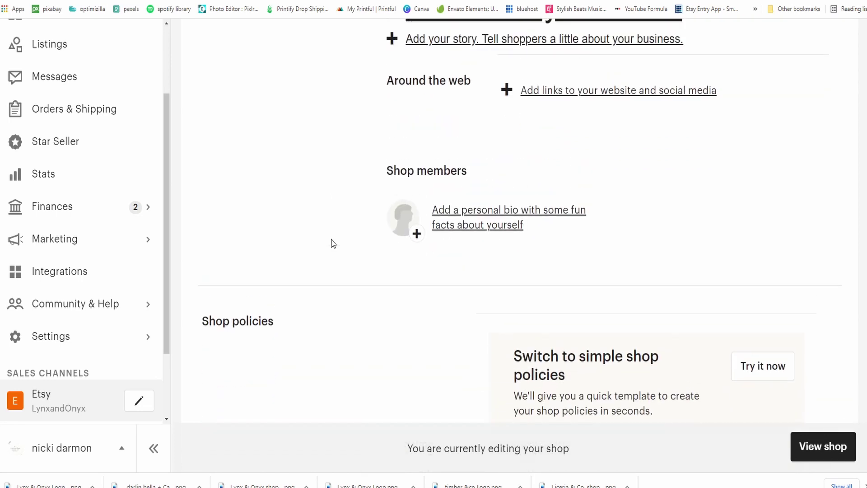
pyautogui.scroll(-3, 334, 245)
pyautogui.scroll(-2, 333, 244)
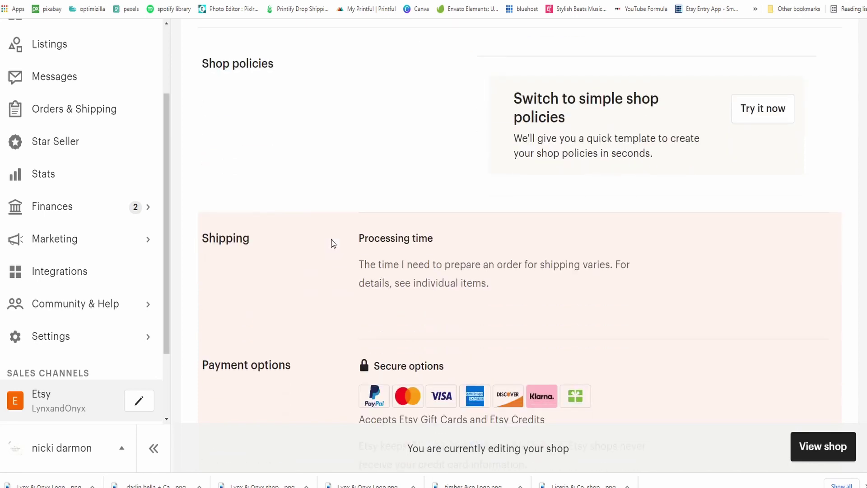
pyautogui.scroll(-8, 333, 244)
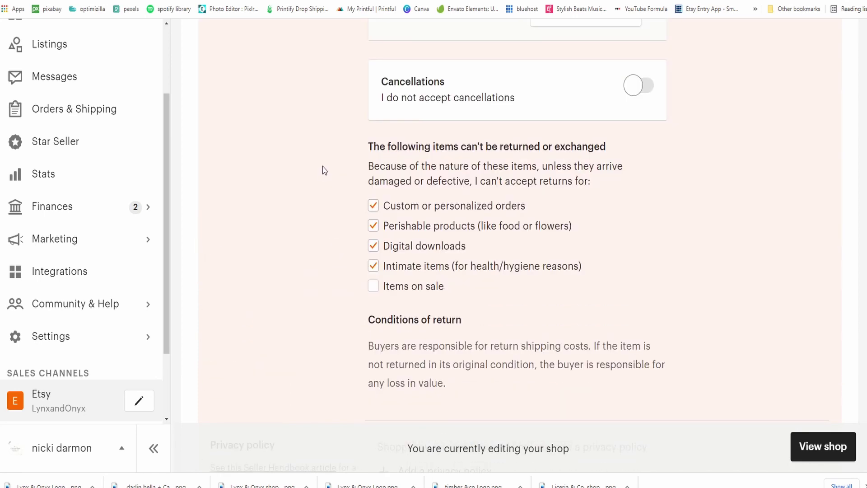
# In the returns and exchanges policy, stop accepting exchanges and set the buyer contact period to 7 days of delivery.
pyautogui.scroll(5, 323, 171)
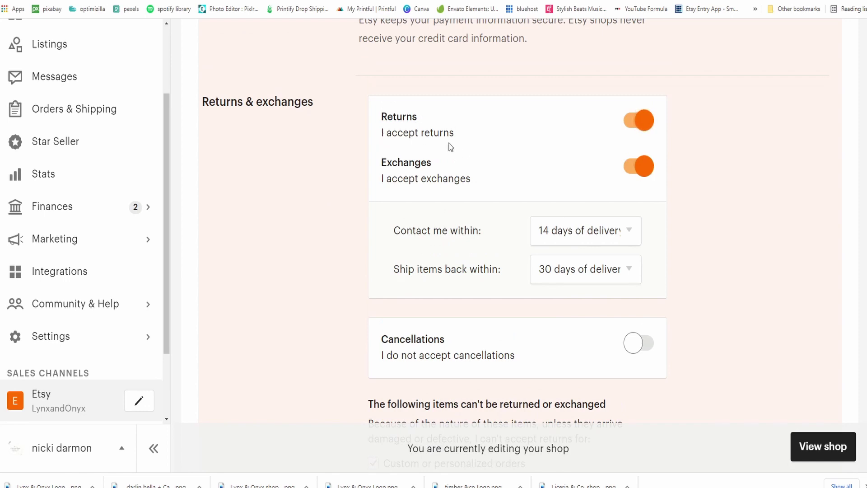
pyautogui.click(641, 167)
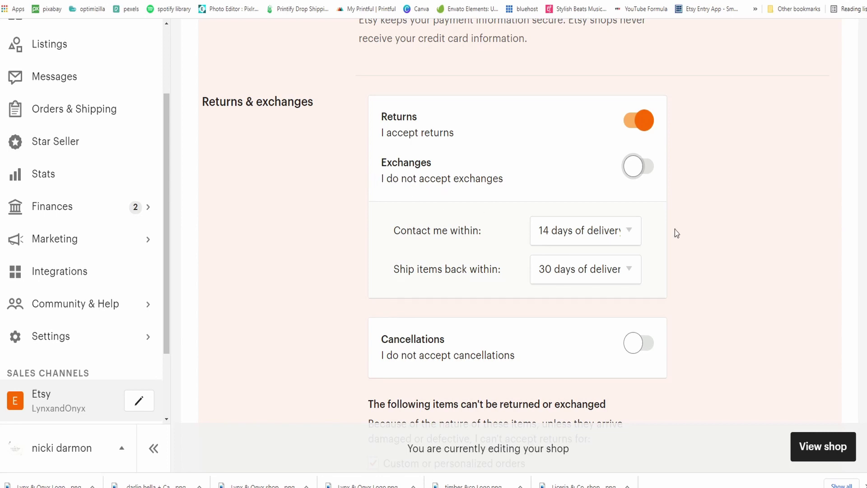
pyautogui.click(632, 231)
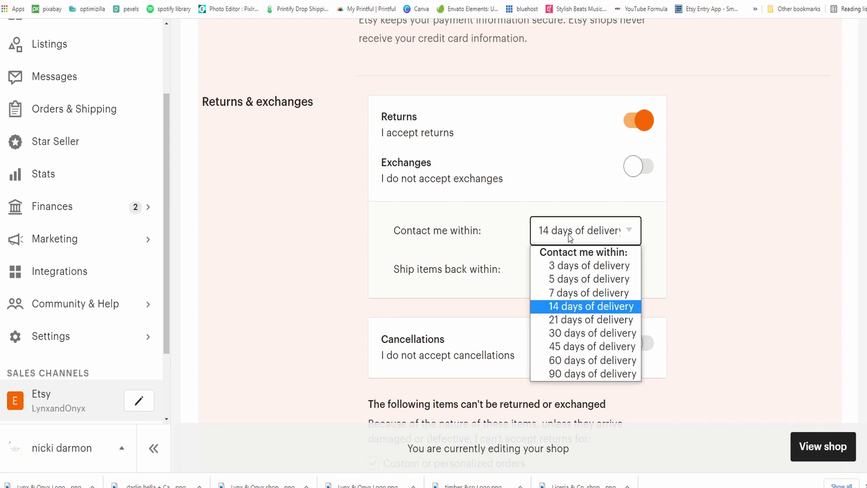
pyautogui.click(570, 293)
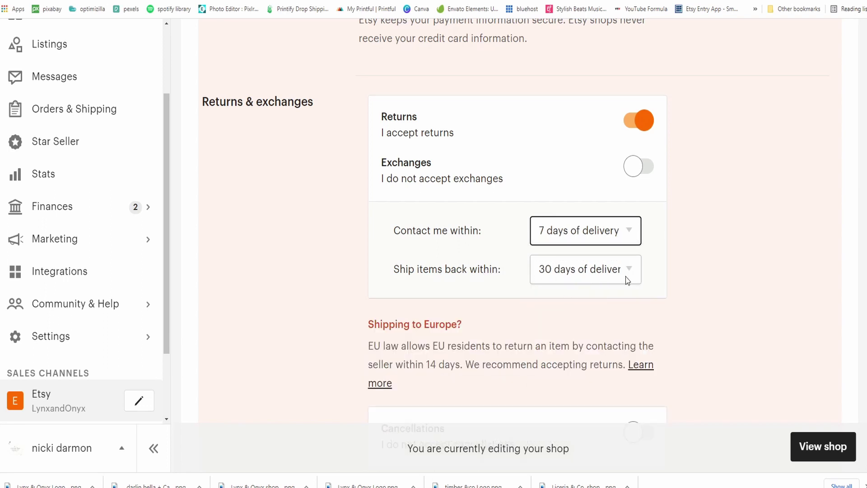
# Accept cancellations and let buyers request one within 5 hours of purchase.
pyautogui.scroll(-4, 461, 229)
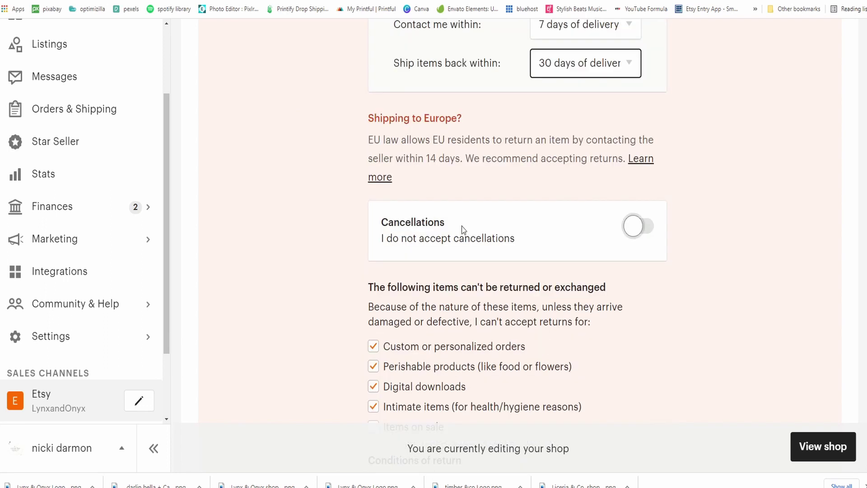
pyautogui.click(638, 230)
pyautogui.click(622, 293)
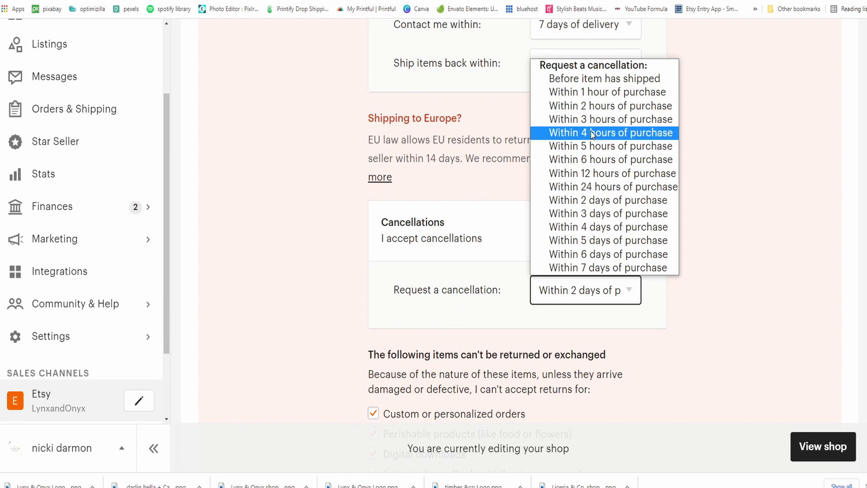
pyautogui.click(592, 146)
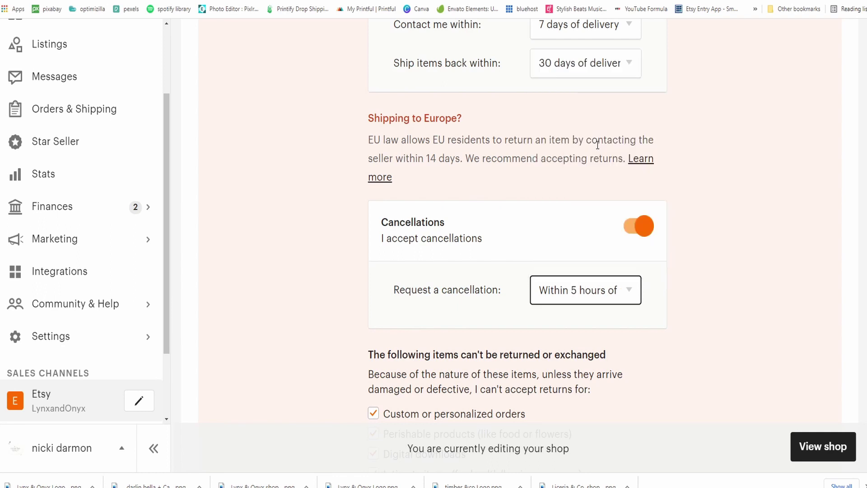
# Remove perishable products and digital downloads from the items that can't be returned or exchanged, and publish the shop policies.
pyautogui.scroll(-3, 341, 290)
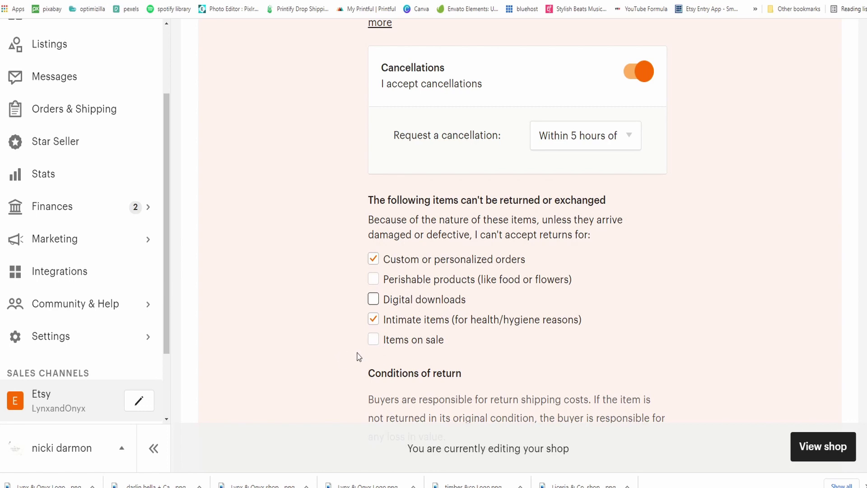
pyautogui.scroll(-1, 442, 347)
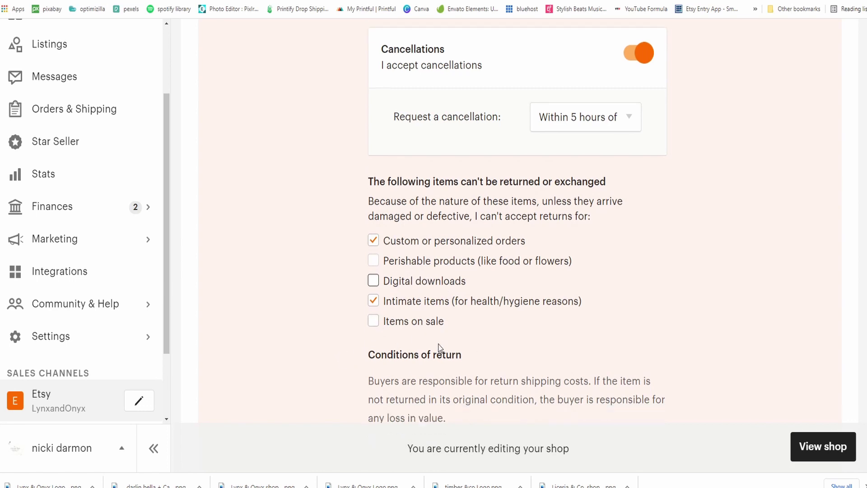
pyautogui.scroll(-1, 305, 351)
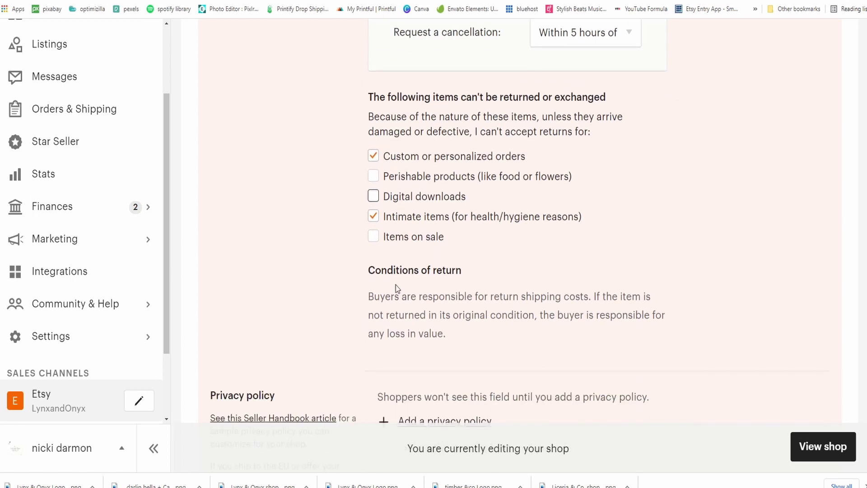
pyautogui.scroll(-3, 396, 285)
pyautogui.scroll(-1, 529, 284)
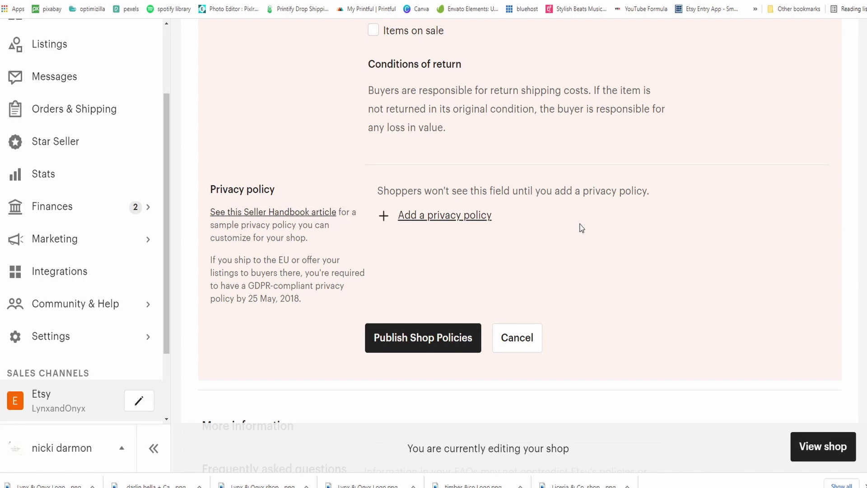
pyautogui.click(428, 345)
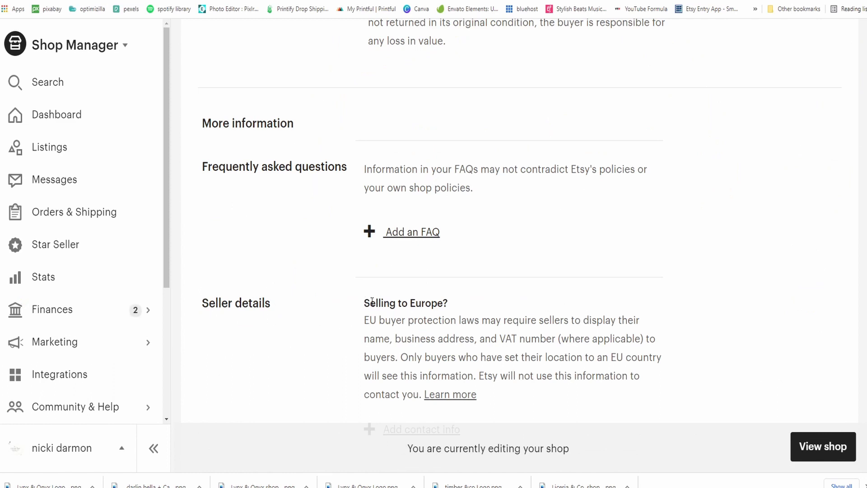
# Review the FAQ and seller details sections and the published returns, exchanges, payment and shipping policies on the shop page.
pyautogui.scroll(-2, 562, 309)
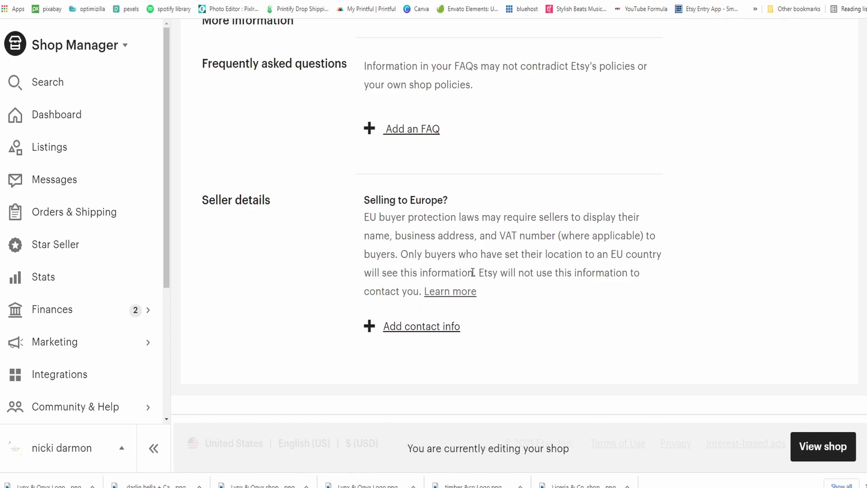
pyautogui.scroll(2, 480, 309)
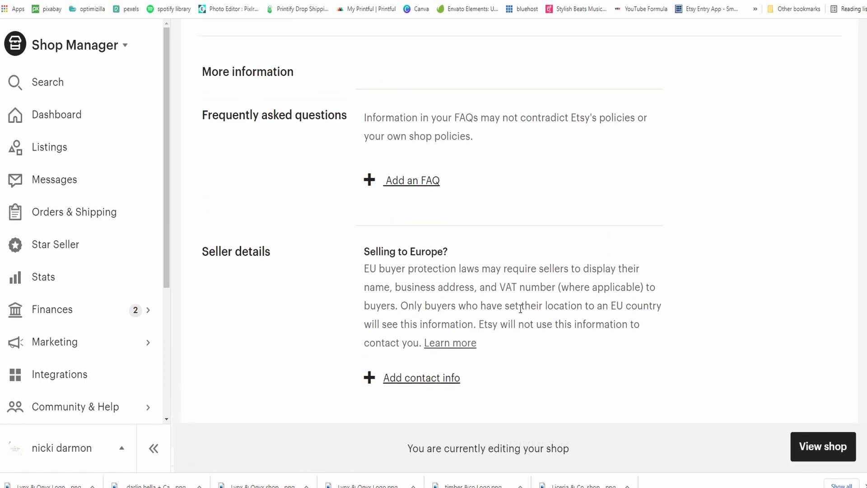
pyautogui.scroll(1, 527, 315)
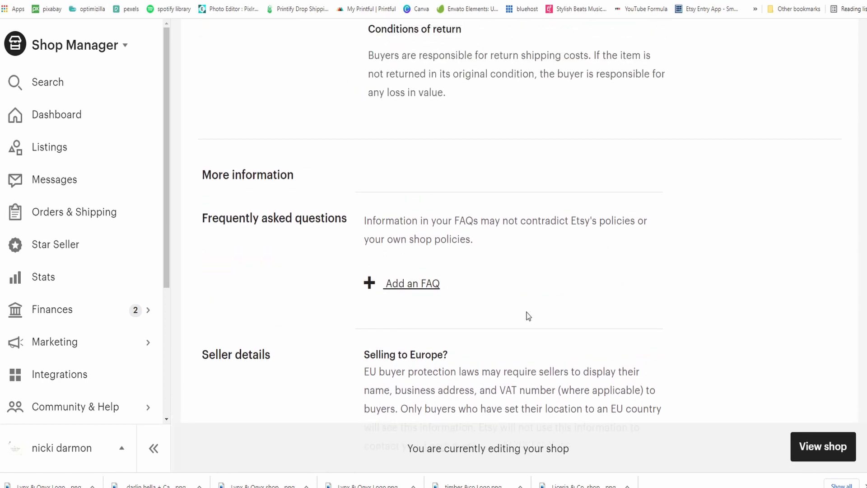
pyautogui.scroll(3, 527, 315)
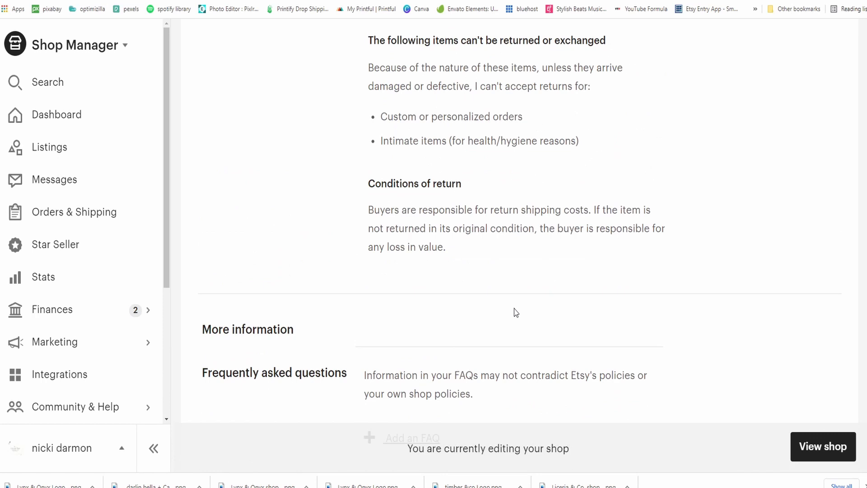
pyautogui.scroll(3, 516, 311)
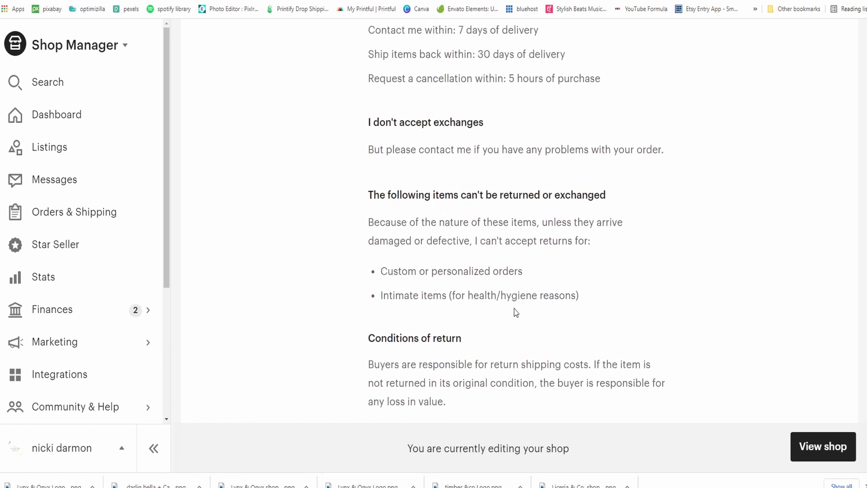
pyautogui.scroll(5, 509, 308)
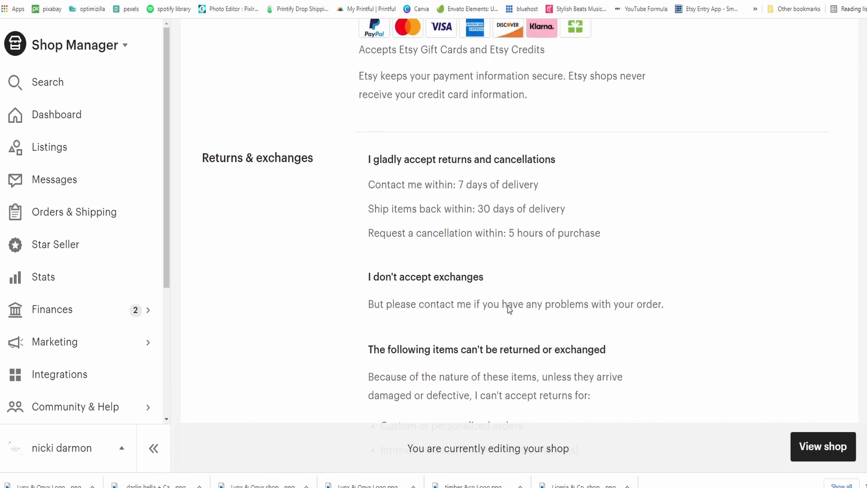
pyautogui.scroll(2, 509, 305)
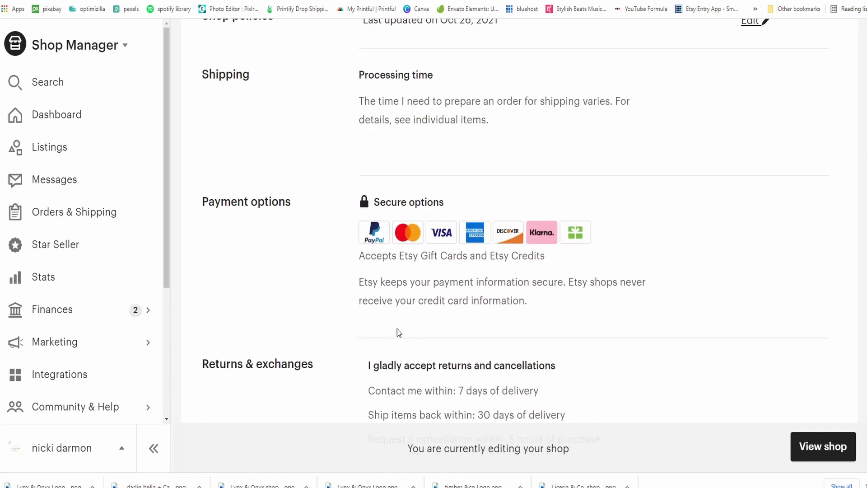
pyautogui.scroll(4, 321, 301)
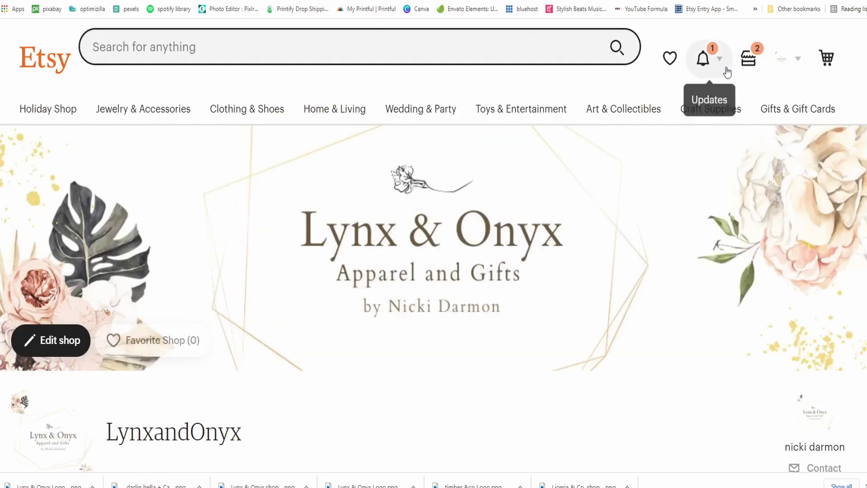
# In the shop's Offsite Ads settings, stop promoting the products and confirm leaving the program.
pyautogui.click(749, 58)
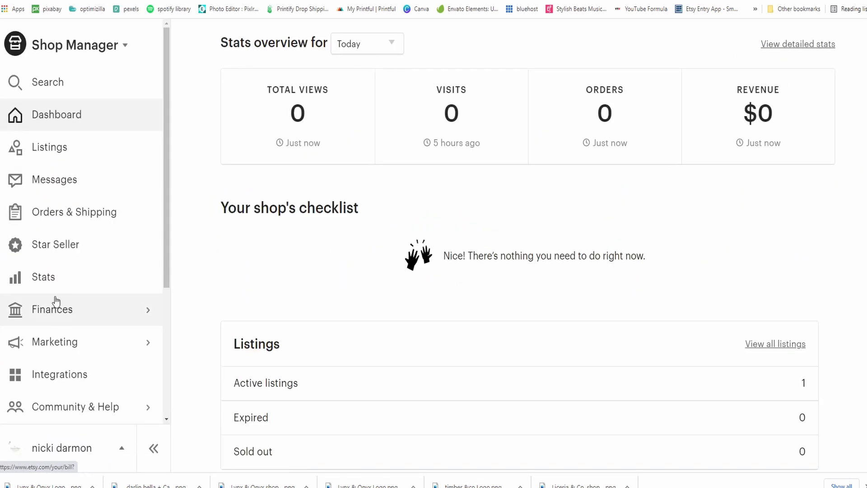
pyautogui.scroll(-2, 41, 339)
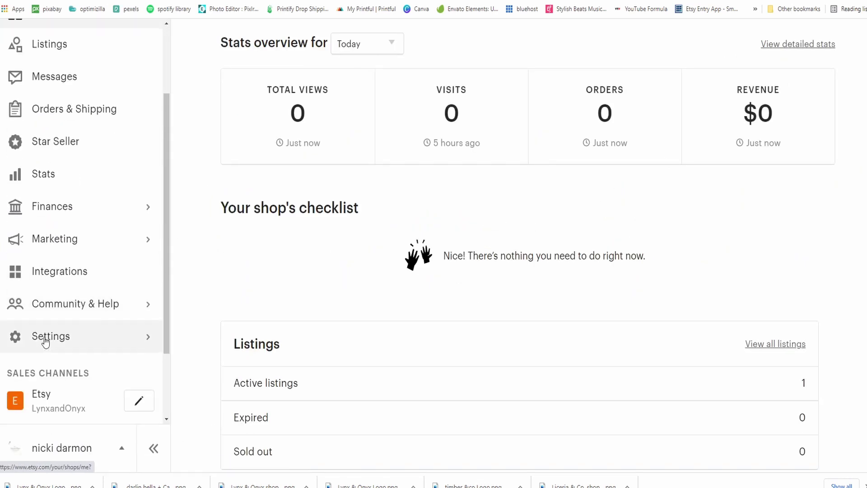
pyautogui.click(40, 339)
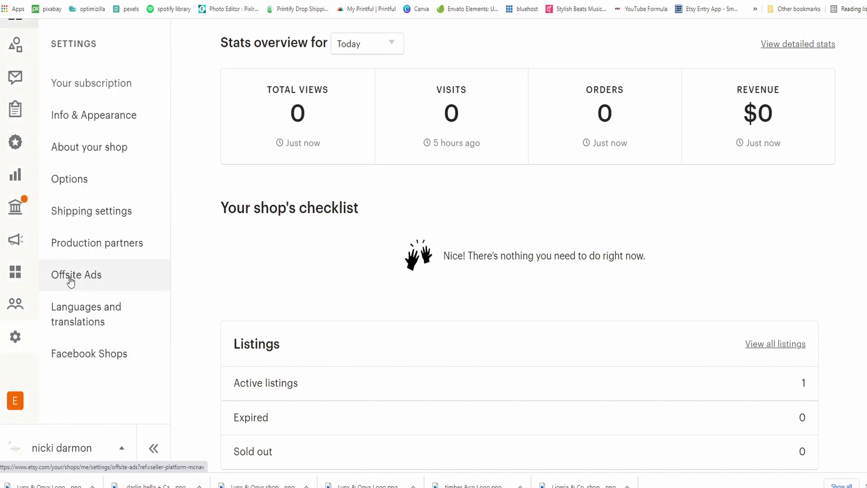
pyautogui.click(89, 280)
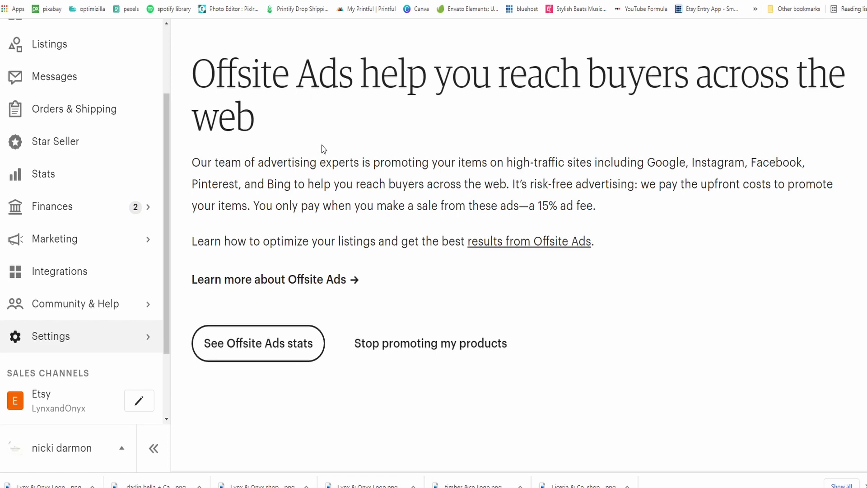
pyautogui.click(429, 348)
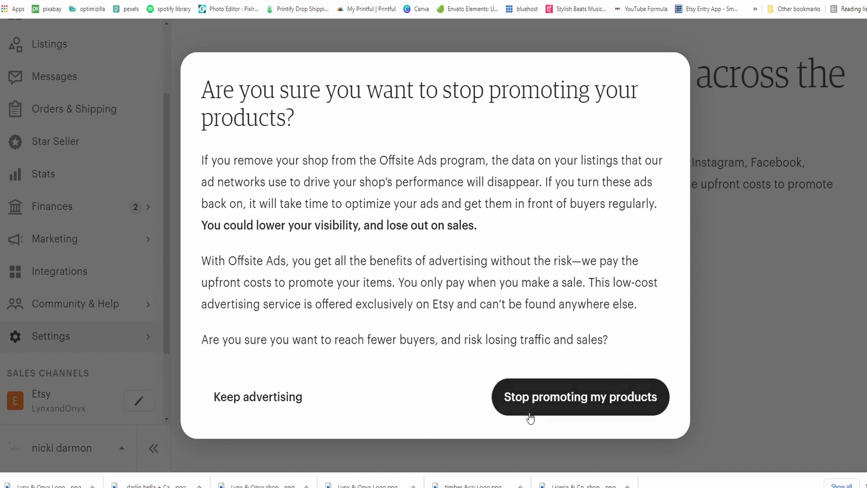
pyautogui.click(585, 401)
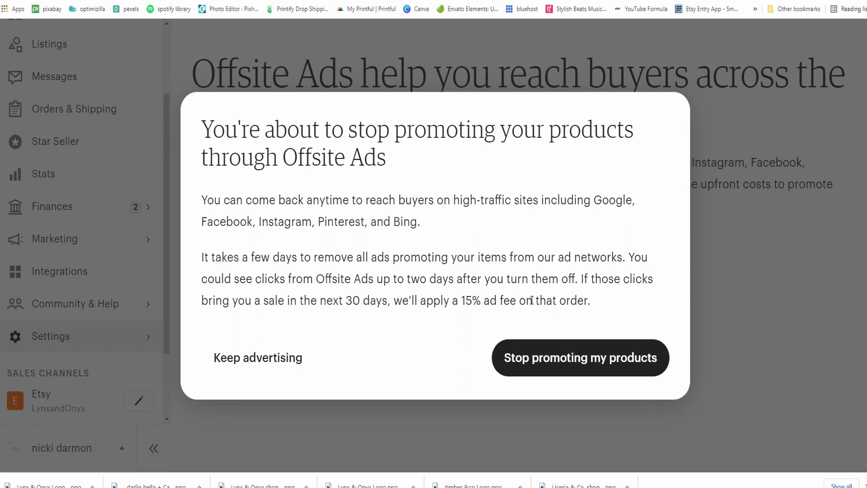
pyautogui.click(582, 361)
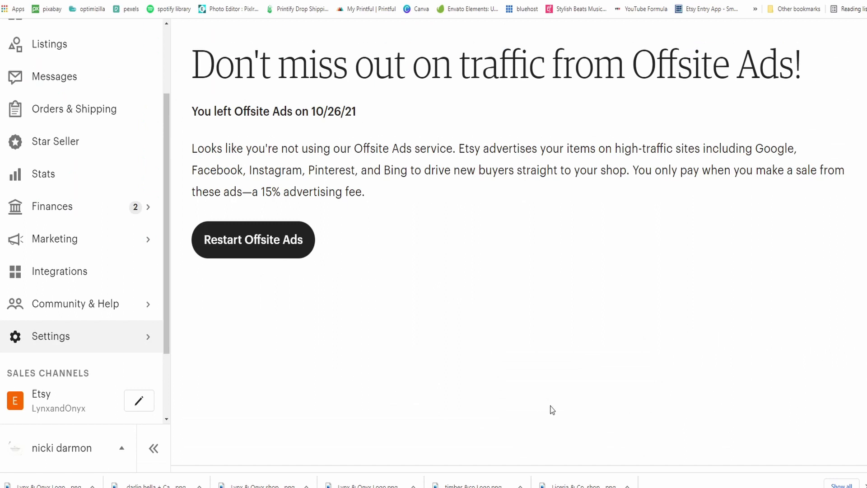
# Review the shop's production partners and its shipping profiles in the settings.
pyautogui.click(69, 338)
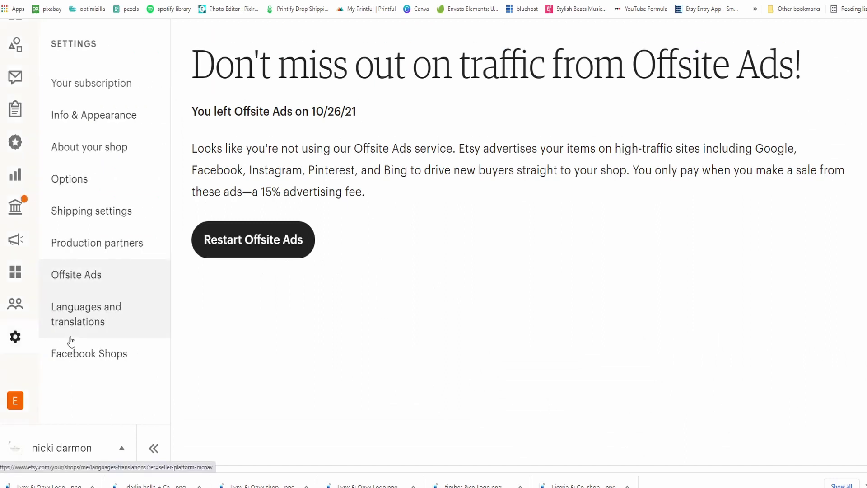
pyautogui.click(91, 246)
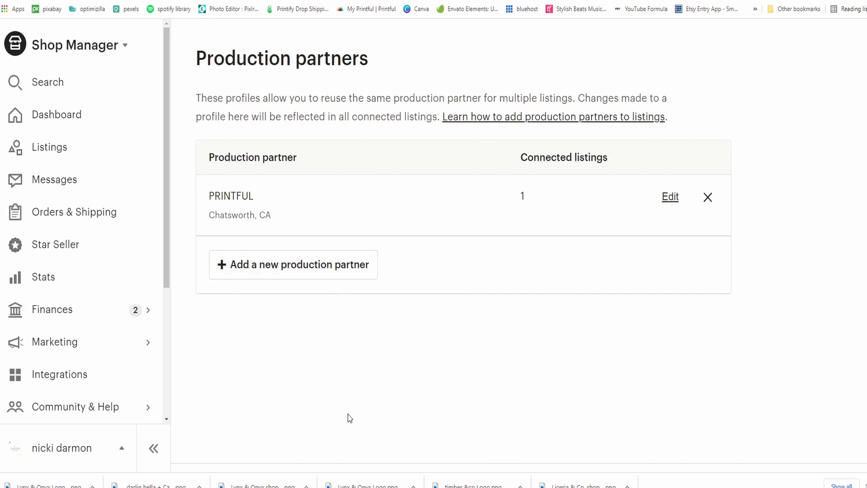
pyautogui.scroll(-3, 51, 377)
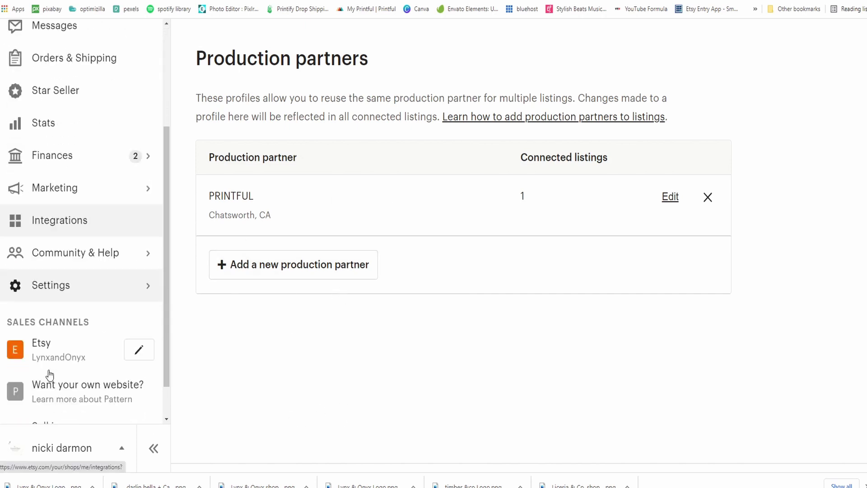
pyautogui.click(55, 285)
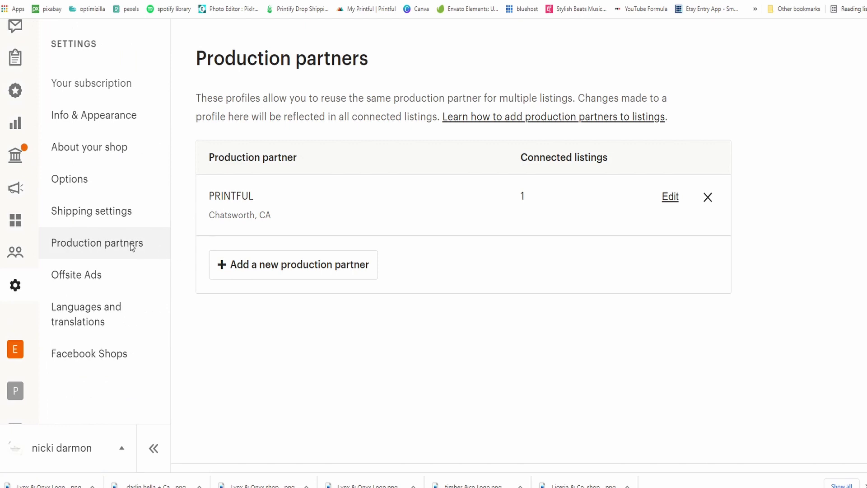
pyautogui.click(78, 216)
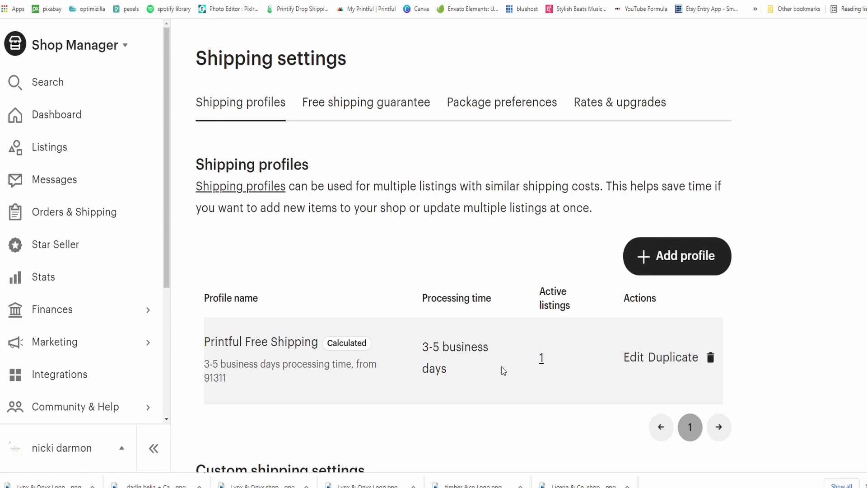
pyautogui.scroll(-1, 266, 427)
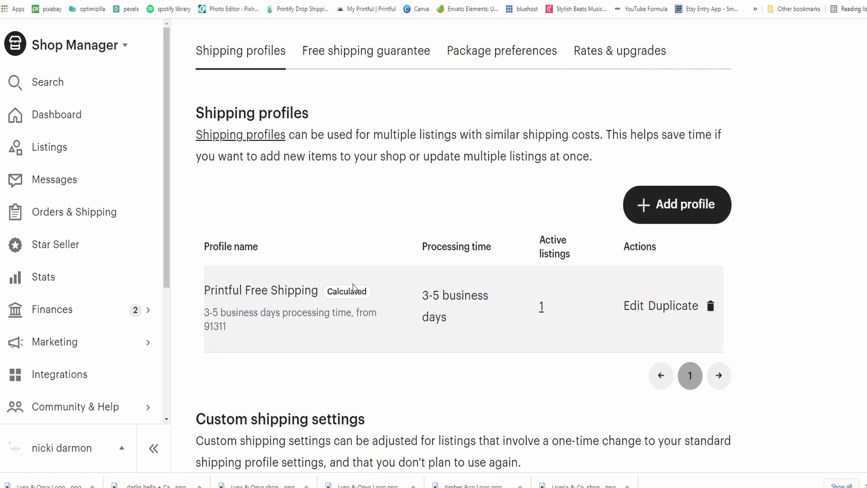
# Examine the shop options for custom order requests, gift wrapping, gift messages, automatic listing translation and sold listings.
pyautogui.click(64, 168)
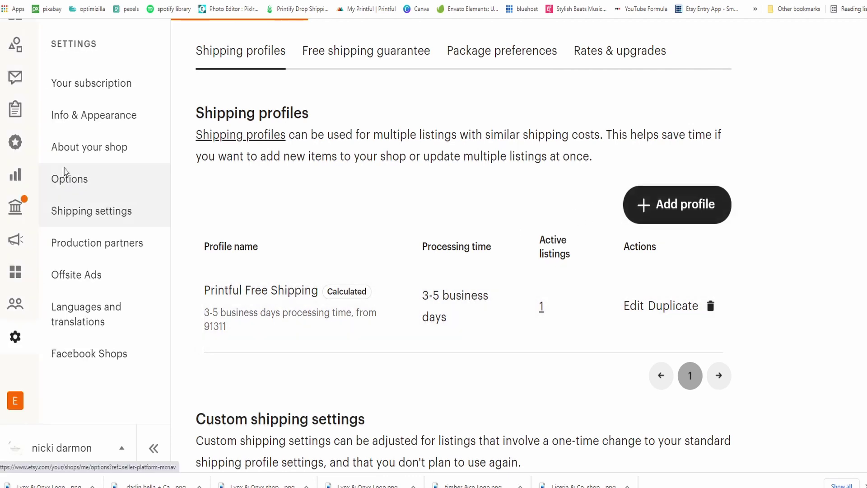
pyautogui.scroll(-3, 253, 235)
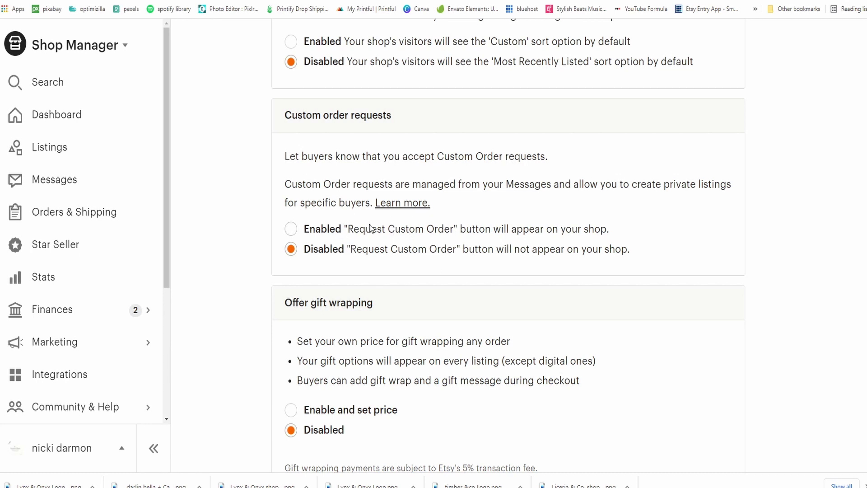
pyautogui.scroll(-1, 361, 225)
pyautogui.scroll(-1, 359, 222)
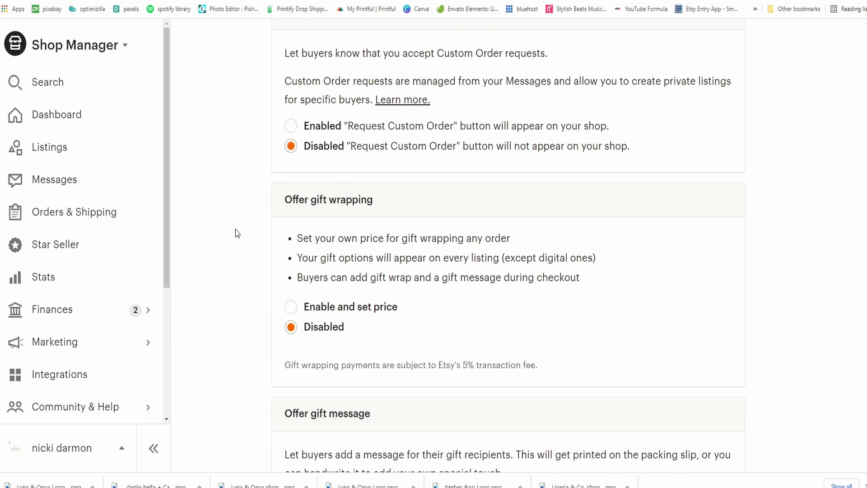
pyautogui.scroll(-1, 236, 230)
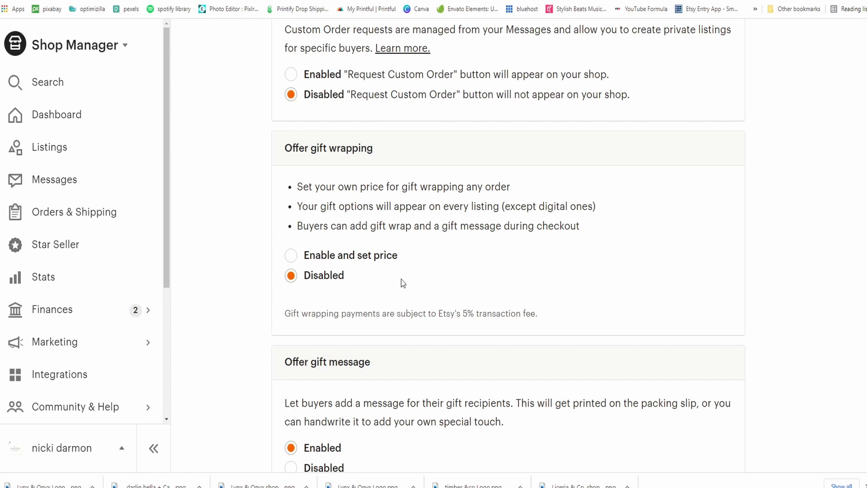
pyautogui.scroll(-2, 273, 238)
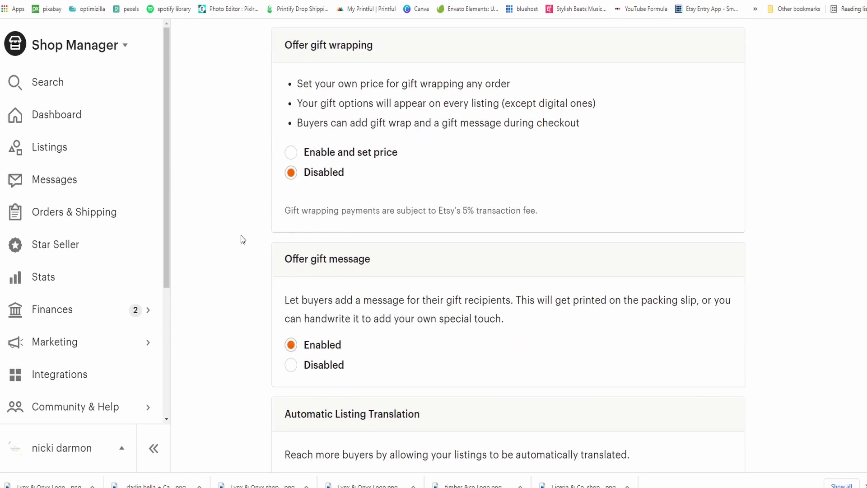
pyautogui.scroll(-1, 242, 239)
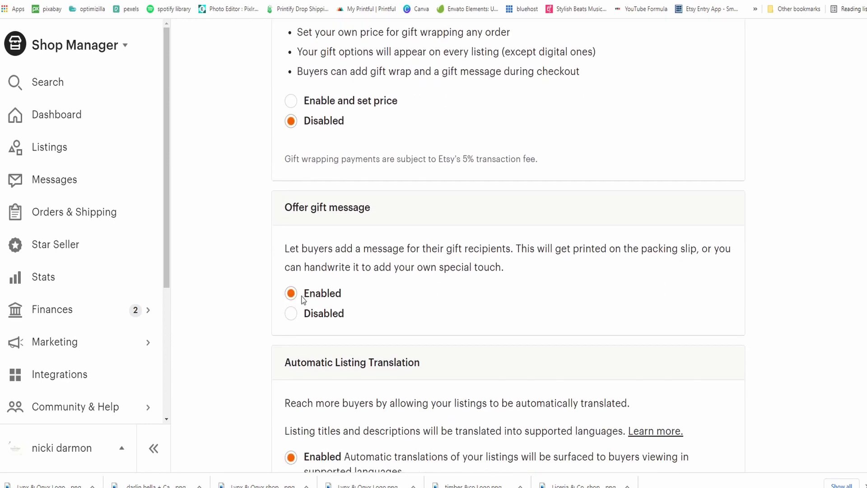
pyautogui.scroll(-1, 394, 292)
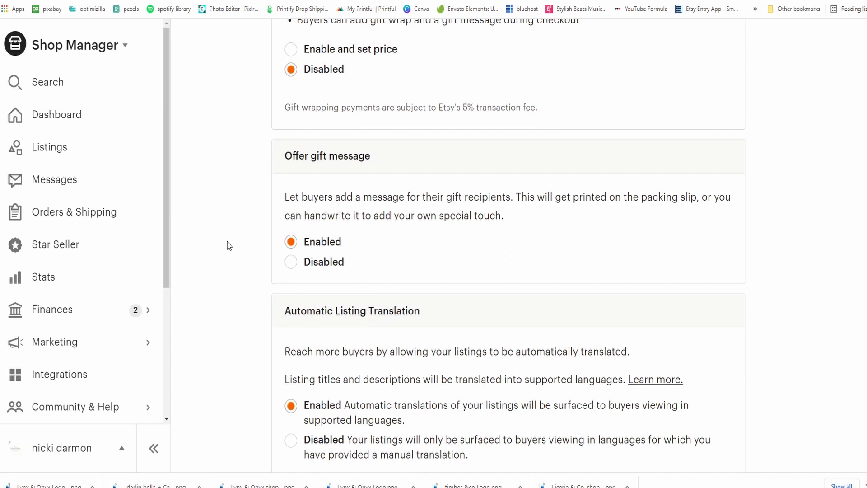
pyautogui.scroll(-2, 227, 243)
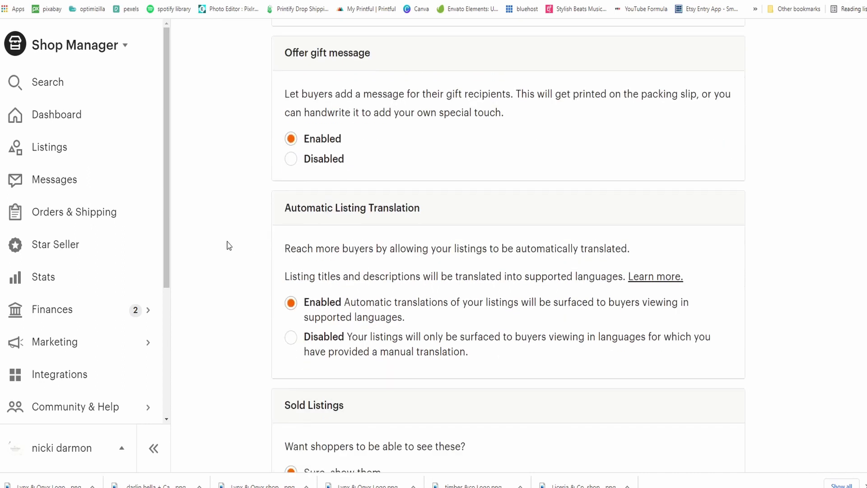
pyautogui.scroll(-1, 229, 246)
pyautogui.scroll(-2, 317, 246)
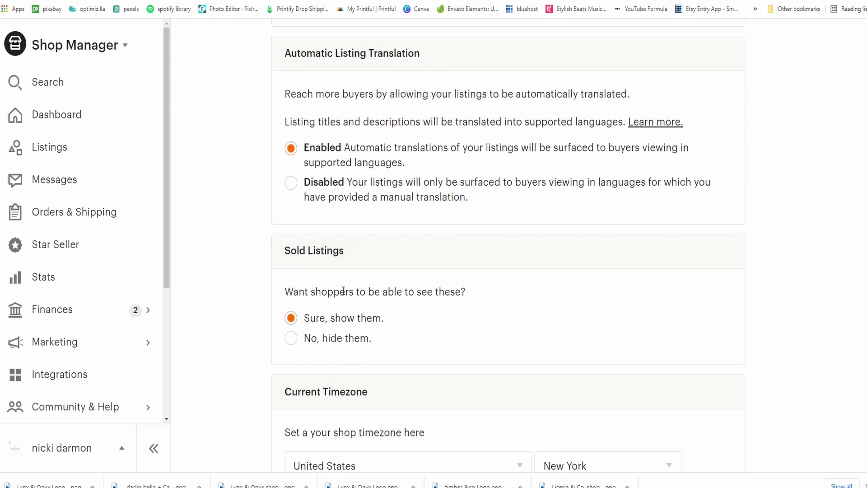
# Set the shop options to hide sold listings from shoppers and save the changes.
pyautogui.click(291, 339)
pyautogui.scroll(15, 259, 276)
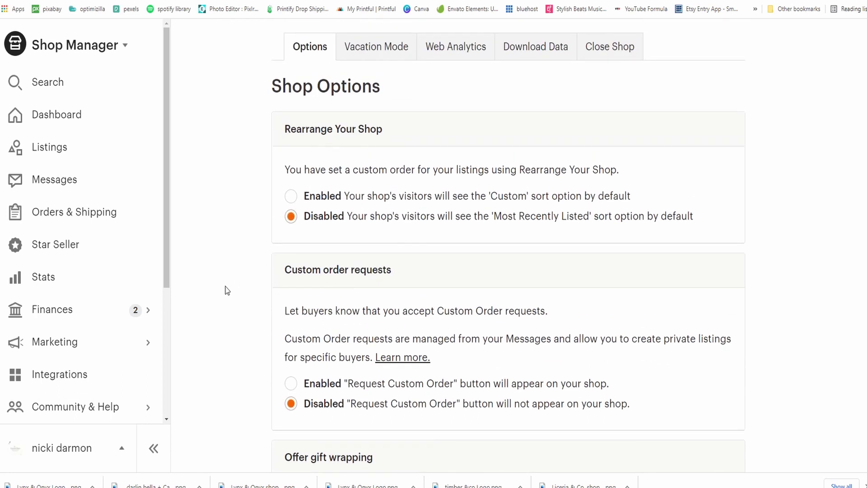
pyautogui.scroll(-5, 56, 377)
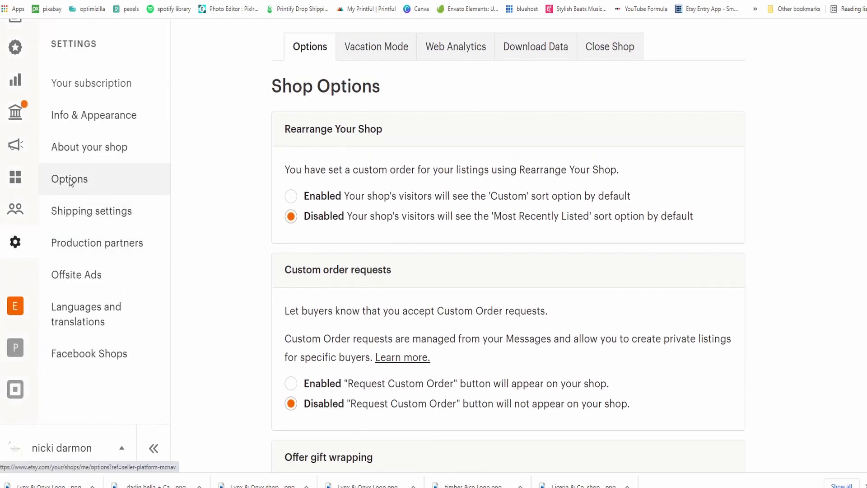
pyautogui.scroll(-20, 331, 309)
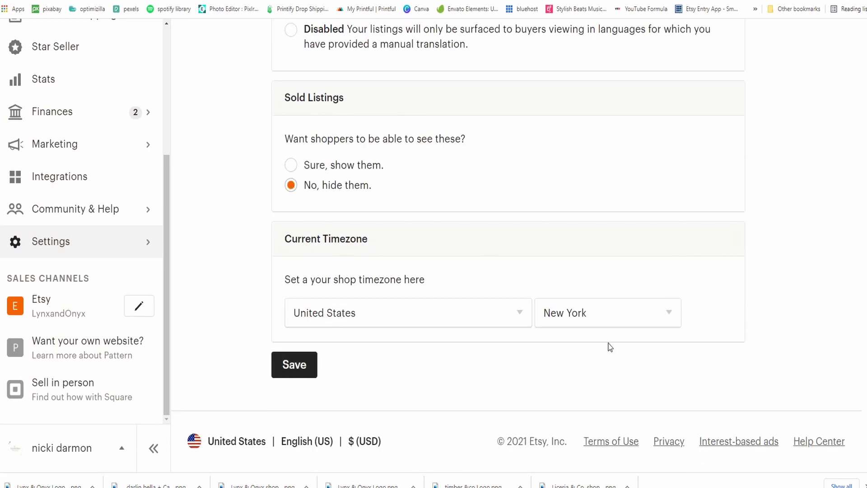
pyautogui.click(309, 368)
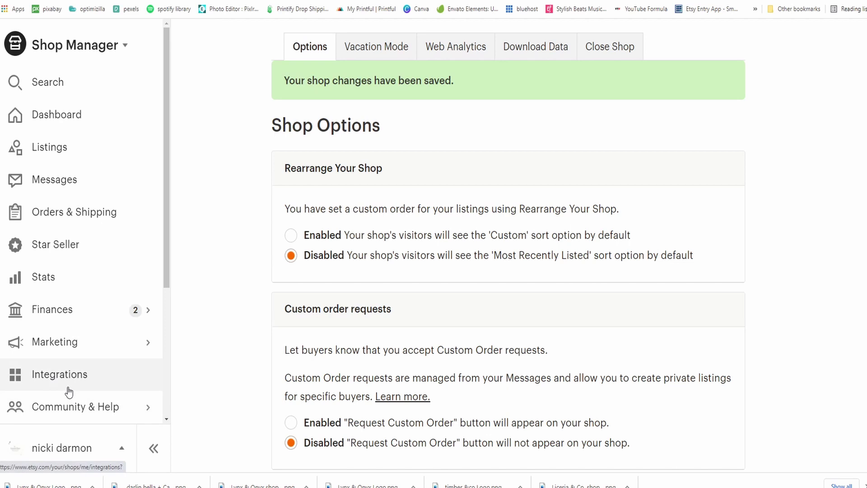
# Review the owner profile form in the About your shop settings and the shop's Info & Appearance settings.
pyautogui.scroll(-2, 68, 389)
pyautogui.click(67, 362)
pyautogui.click(103, 149)
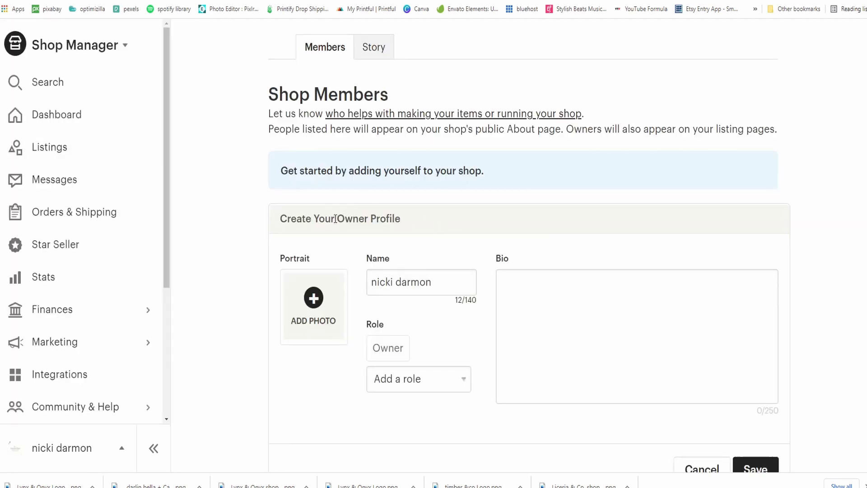
pyautogui.click(539, 325)
pyautogui.scroll(-2, 262, 299)
pyautogui.scroll(-1, 244, 293)
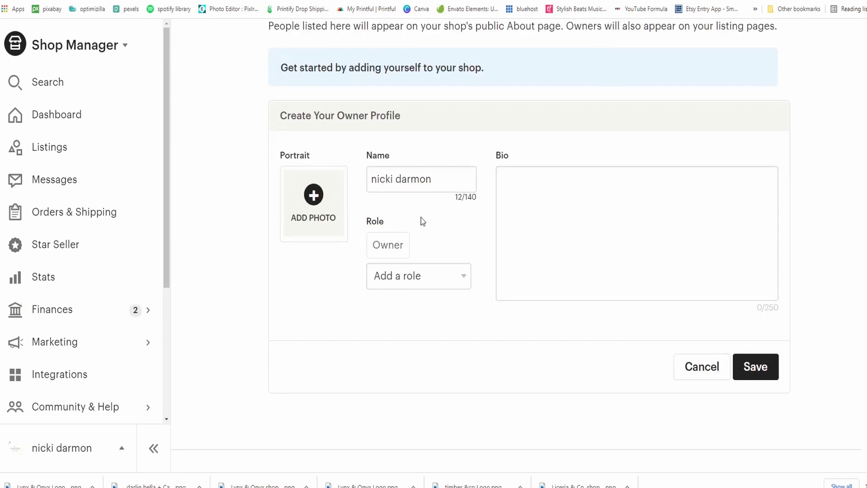
pyautogui.scroll(-2, 68, 375)
pyautogui.click(50, 338)
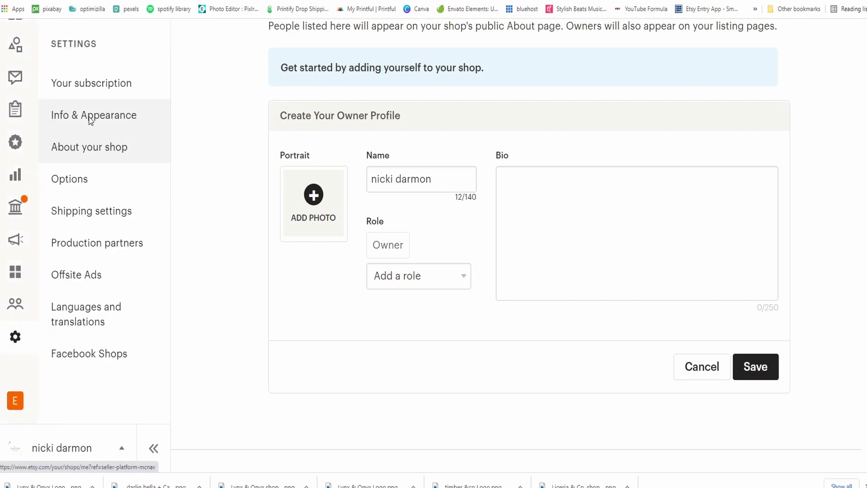
pyautogui.click(87, 117)
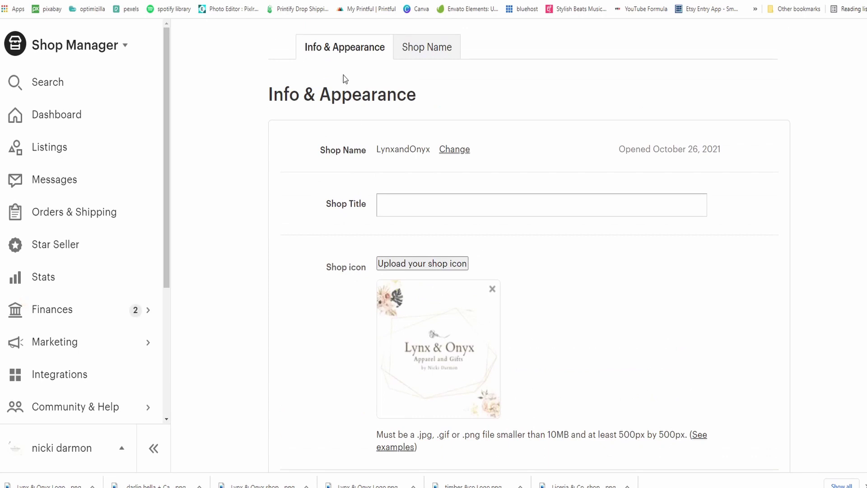
# Open the Etsy shop page for editing and save "Super Soft Apparel and Gifts" as the shop title.
pyautogui.scroll(-4, 78, 383)
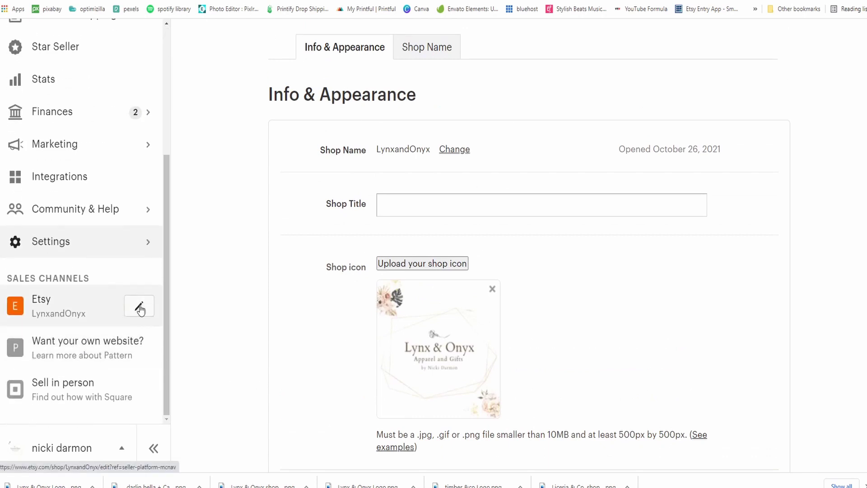
pyautogui.click(140, 308)
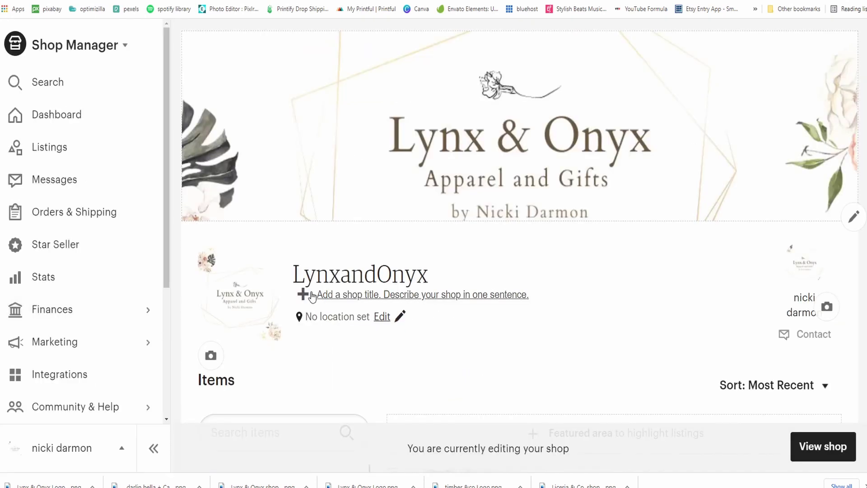
pyautogui.click(354, 299)
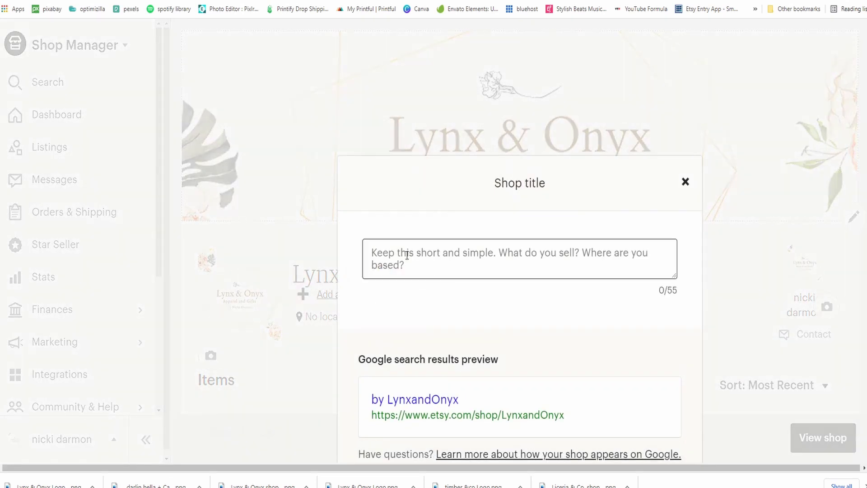
pyautogui.write('Super so')
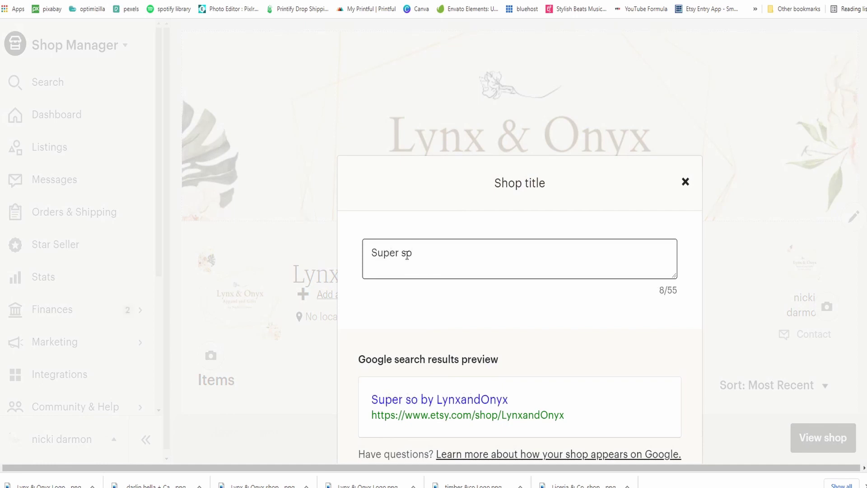
pyautogui.write('ft apparel')
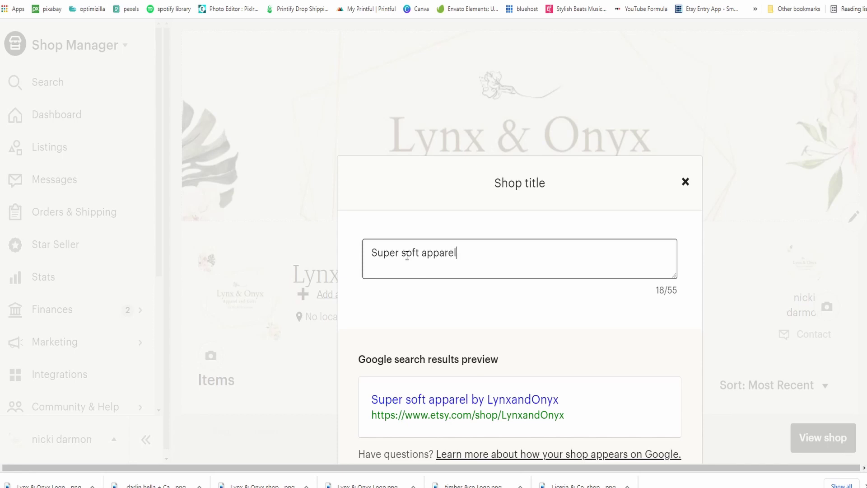
pyautogui.write(' and Gifts')
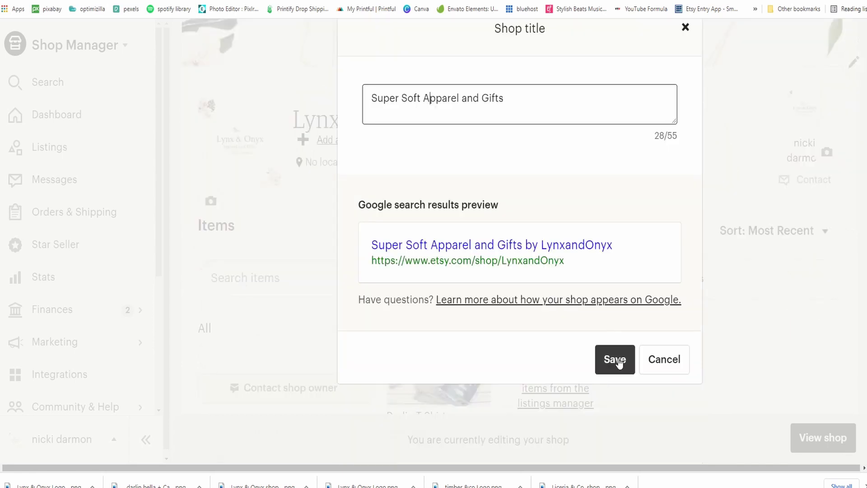
pyautogui.click(618, 361)
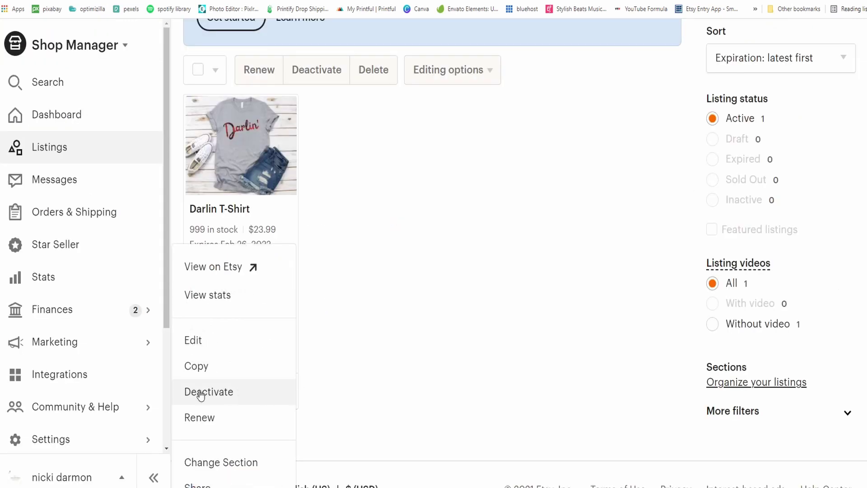
# Deactivate the Darlin T-Shirt listing and filter the listings to show inactive ones.
pyautogui.click(211, 391)
pyautogui.click(527, 381)
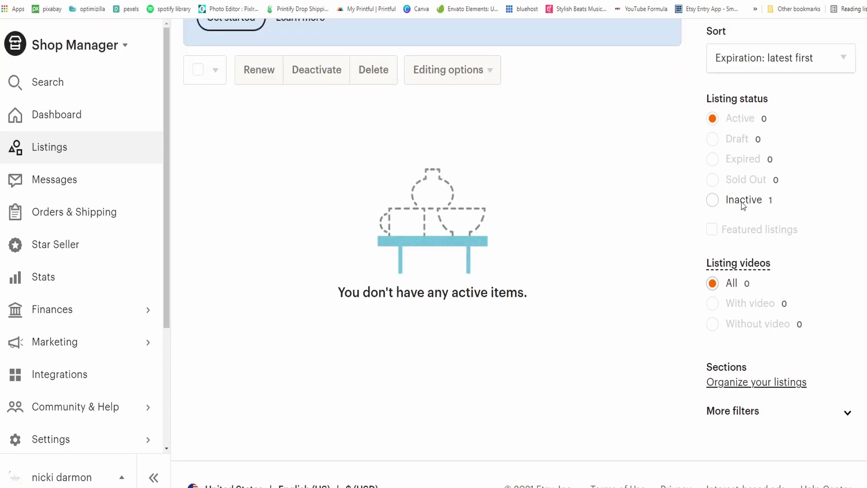
pyautogui.click(743, 201)
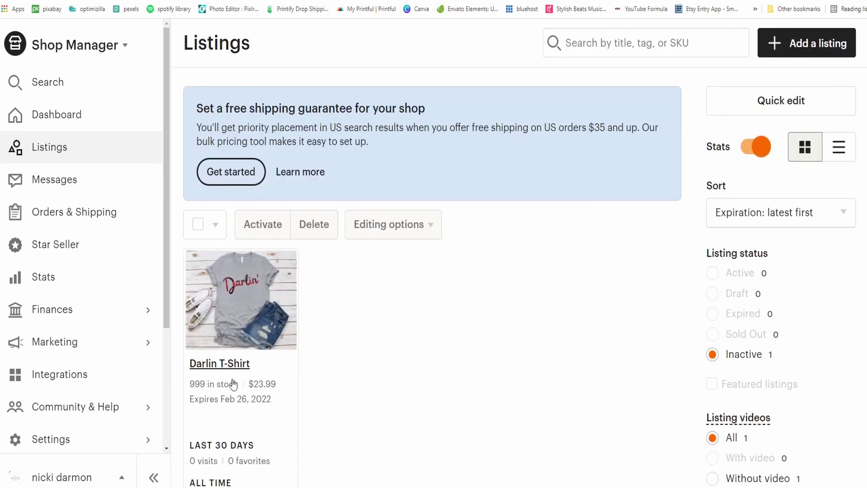
# Check the inactive Darlin T-Shirt listing and the items on the public shop page, and return to the listings manager.
pyautogui.scroll(-1, 237, 383)
pyautogui.scroll(-3, 237, 383)
pyautogui.scroll(4, 242, 291)
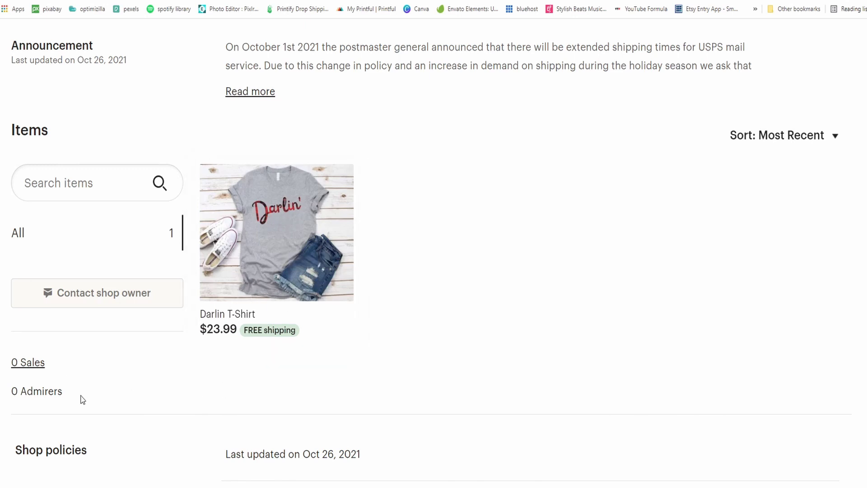
pyautogui.scroll(3, 285, 289)
pyautogui.hotkey('alt', 'Left')
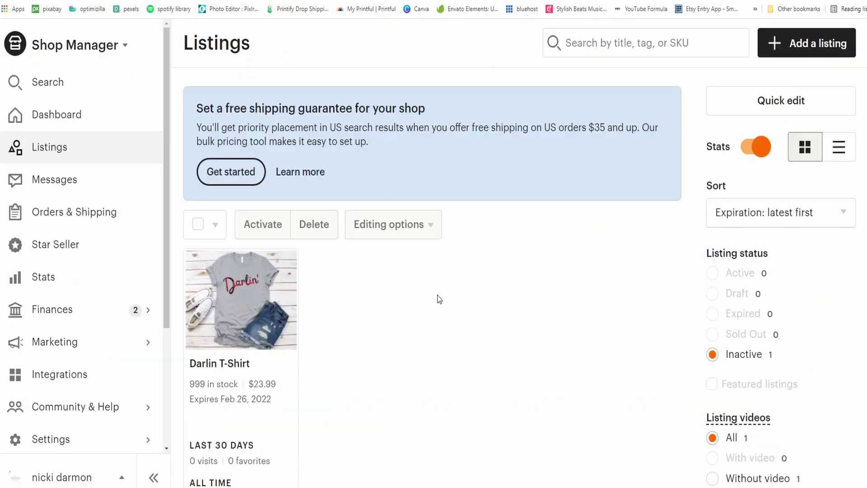